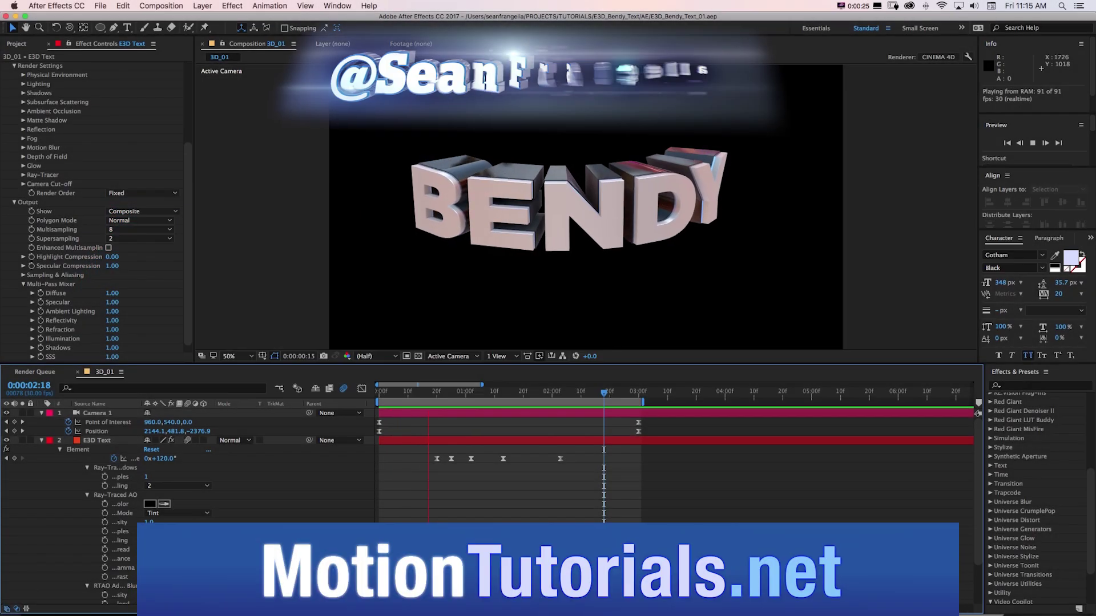
# Play and scrub through the finished 3D_01 BENDY animation and review the Element settings on its text layer.
pyautogui.press('space')
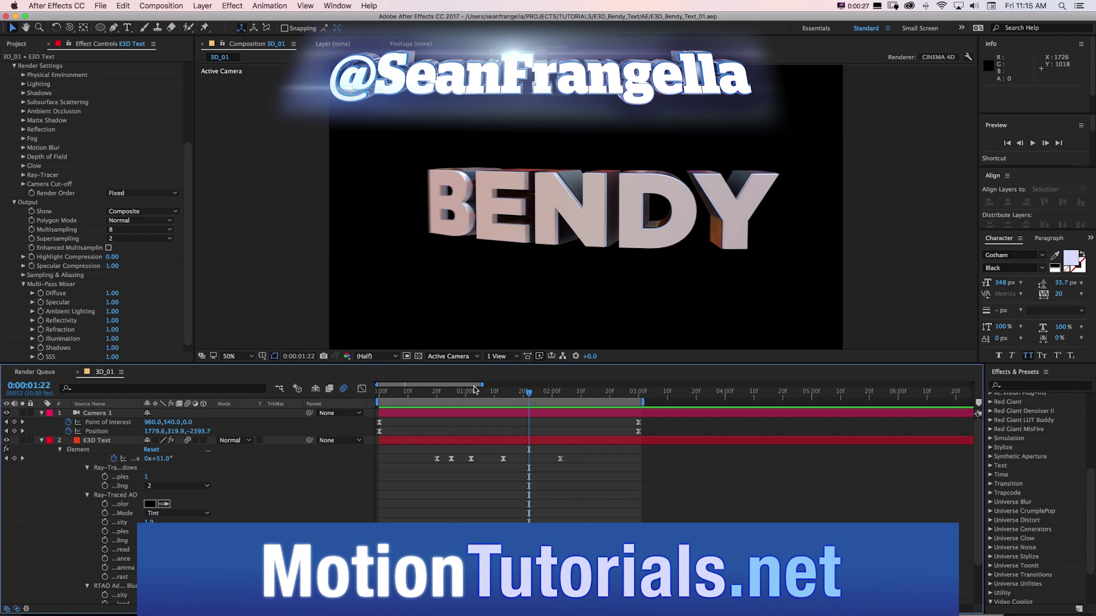
pyautogui.moveTo(432, 394); pyautogui.dragTo(520, 393)
pyautogui.scroll(5, 107, 81)
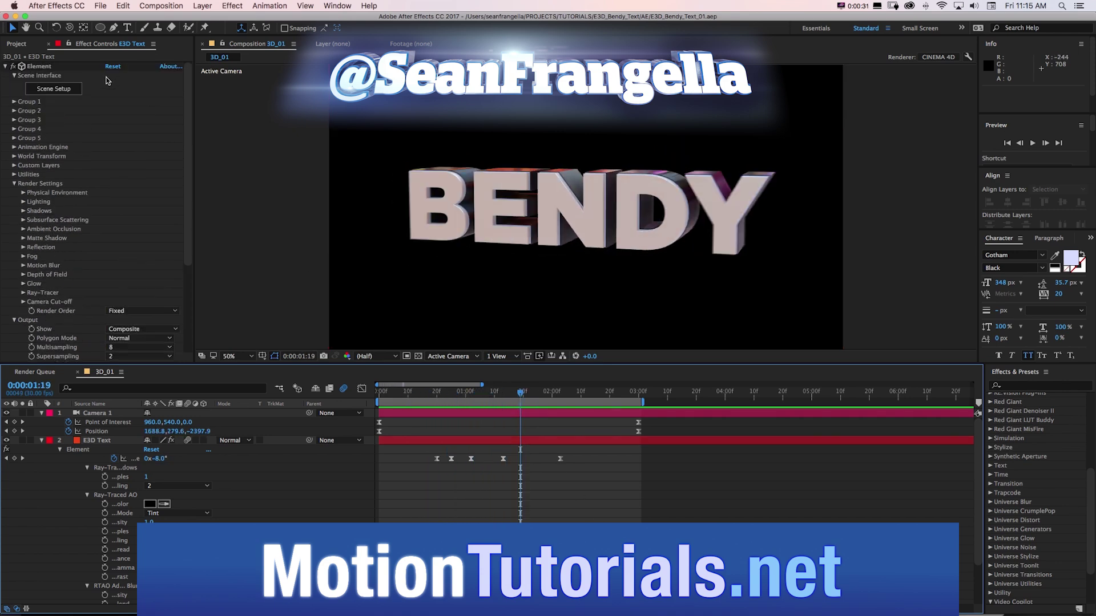
pyautogui.click(38, 67)
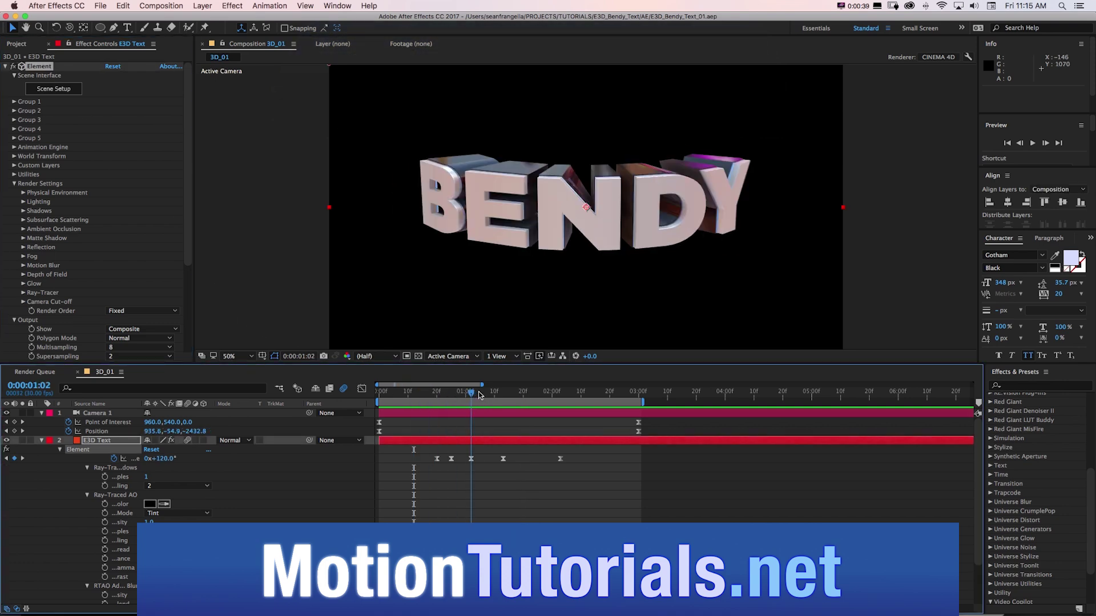
pyautogui.click(541, 393)
pyautogui.moveTo(541, 393); pyautogui.dragTo(594, 393)
pyautogui.click(446, 392)
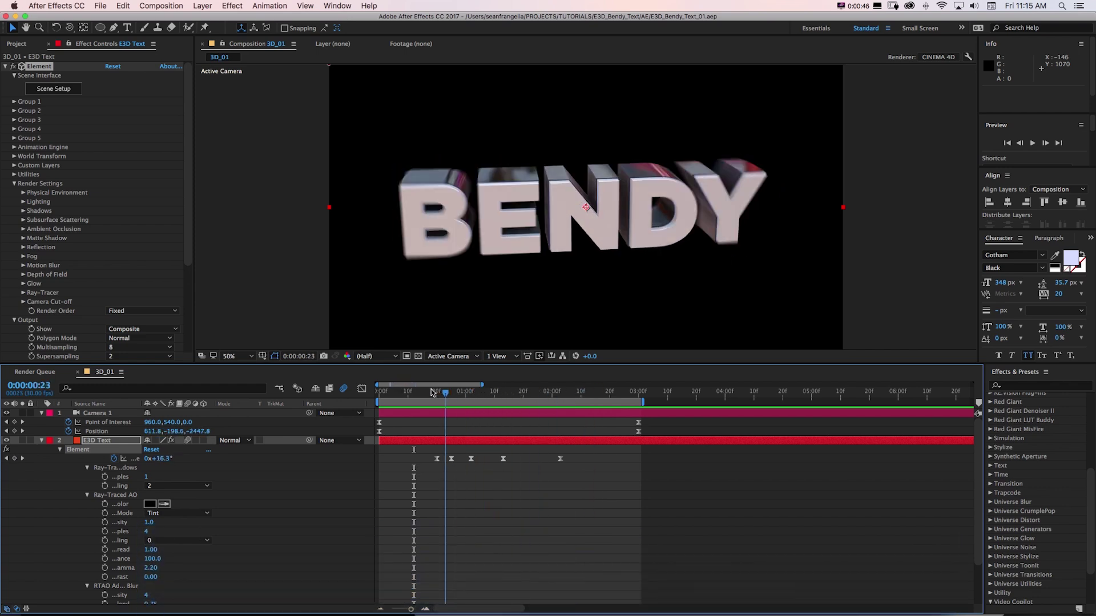
pyautogui.moveTo(432, 393); pyautogui.dragTo(505, 395)
# Create a new composition named 3D_02.
pyautogui.press('super+k')
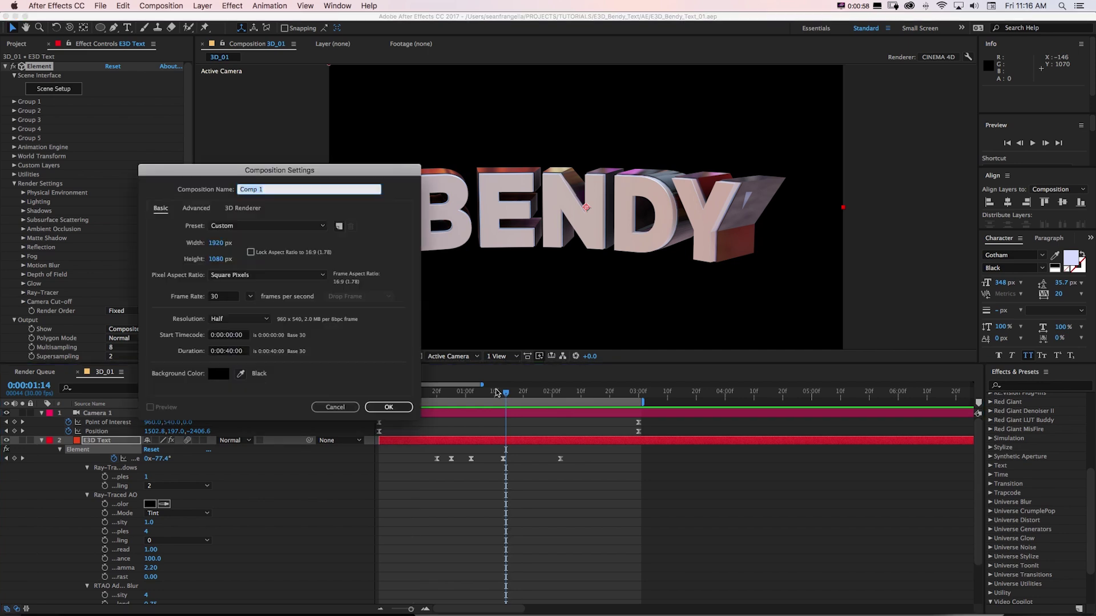
pyautogui.write('3D_02')
pyautogui.press('Return')
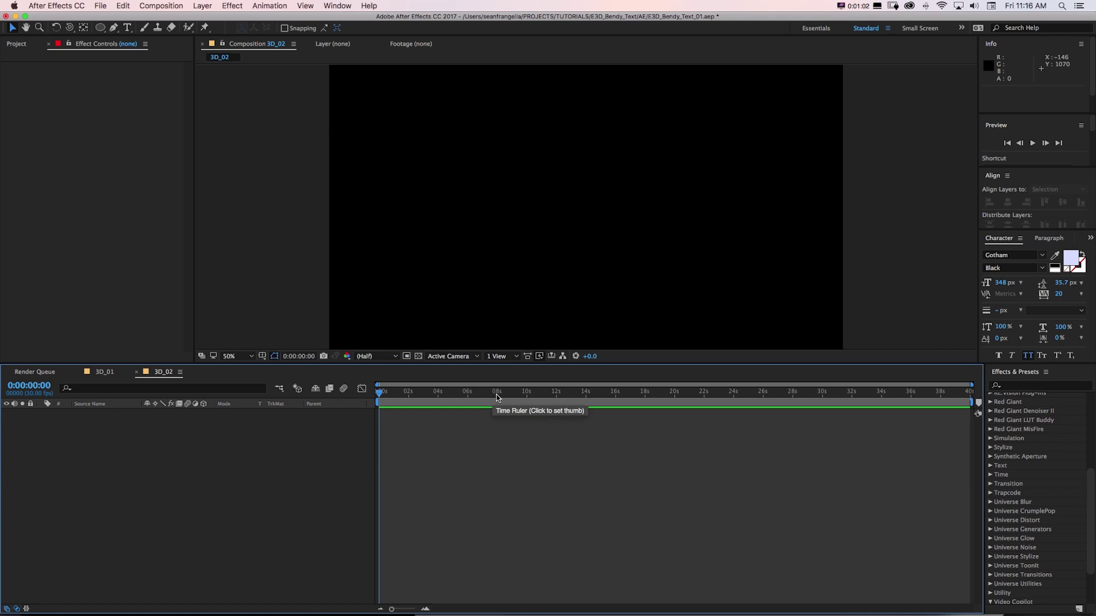
# Add a new solid layer named E3D to the composition.
pyautogui.click(202, 6)
pyautogui.moveTo(208, 25)
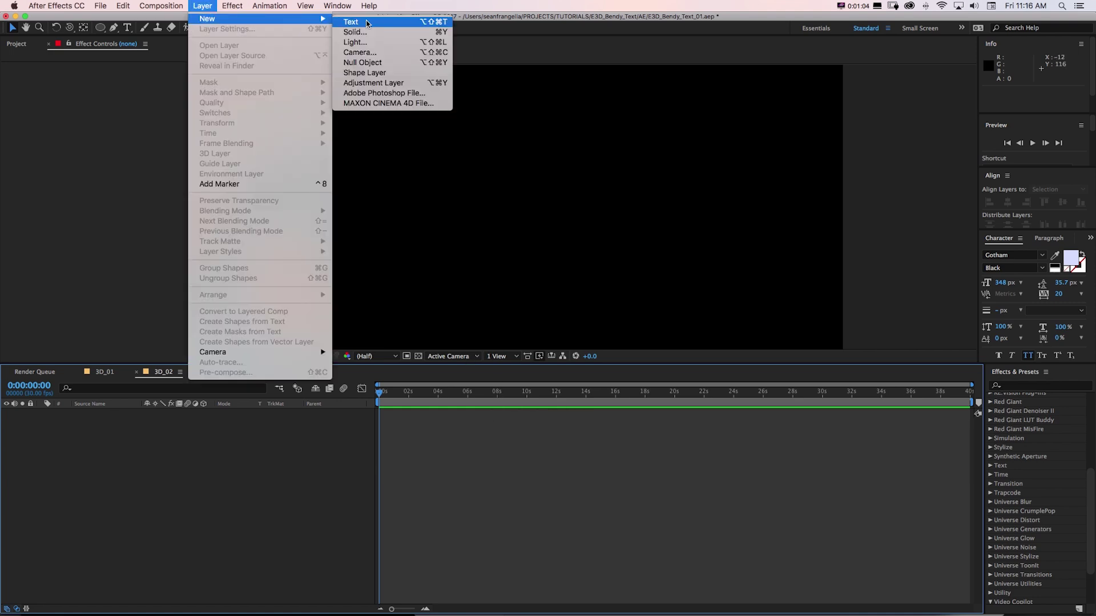
pyautogui.click(354, 33)
pyautogui.write('E3D')
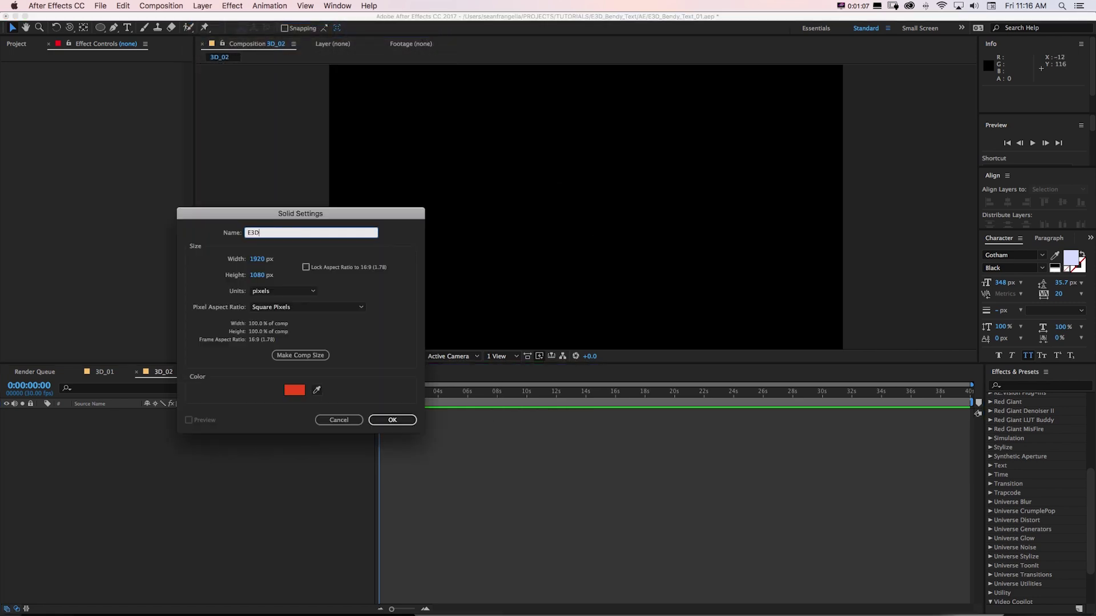
pyautogui.press('Return')
# Apply the Element effect to the E3D solid and expand its Custom Text and Masks settings.
pyautogui.click(1030, 386)
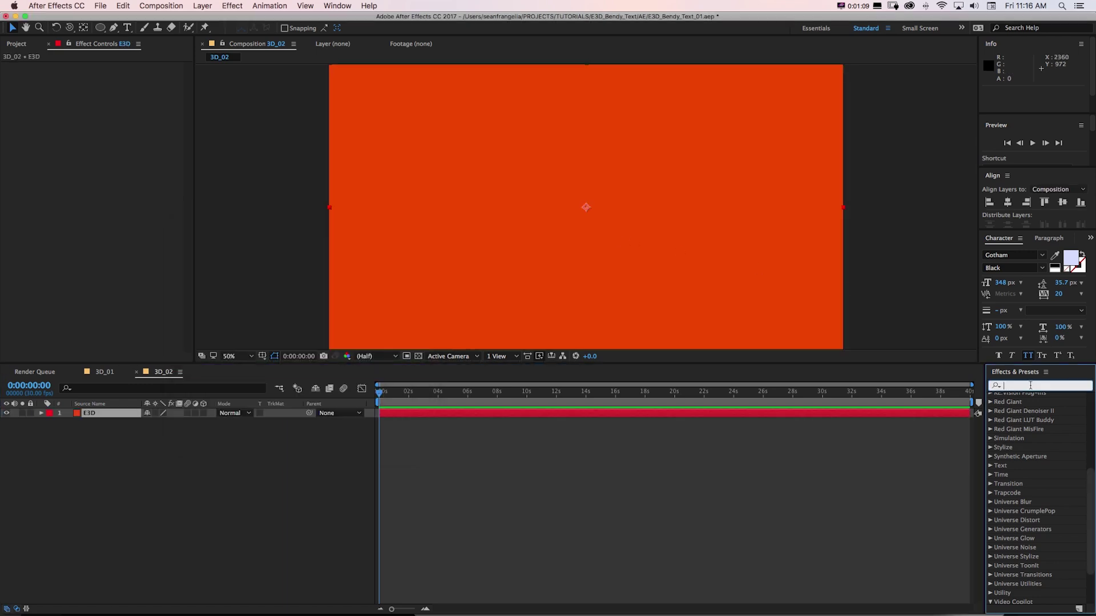
pyautogui.write('element')
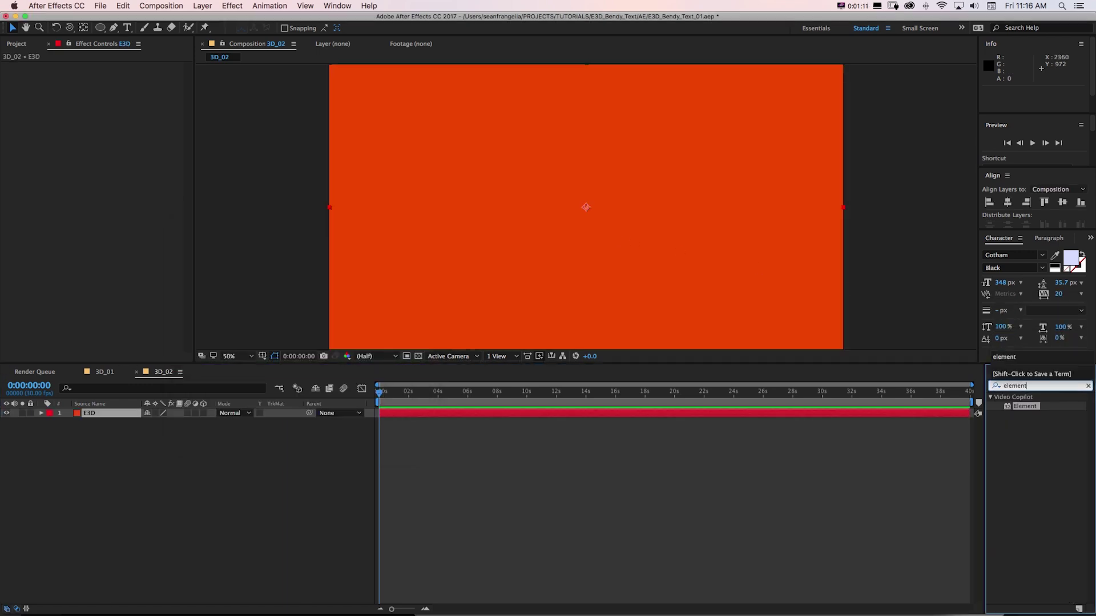
pyautogui.moveTo(1008, 410); pyautogui.dragTo(689, 290)
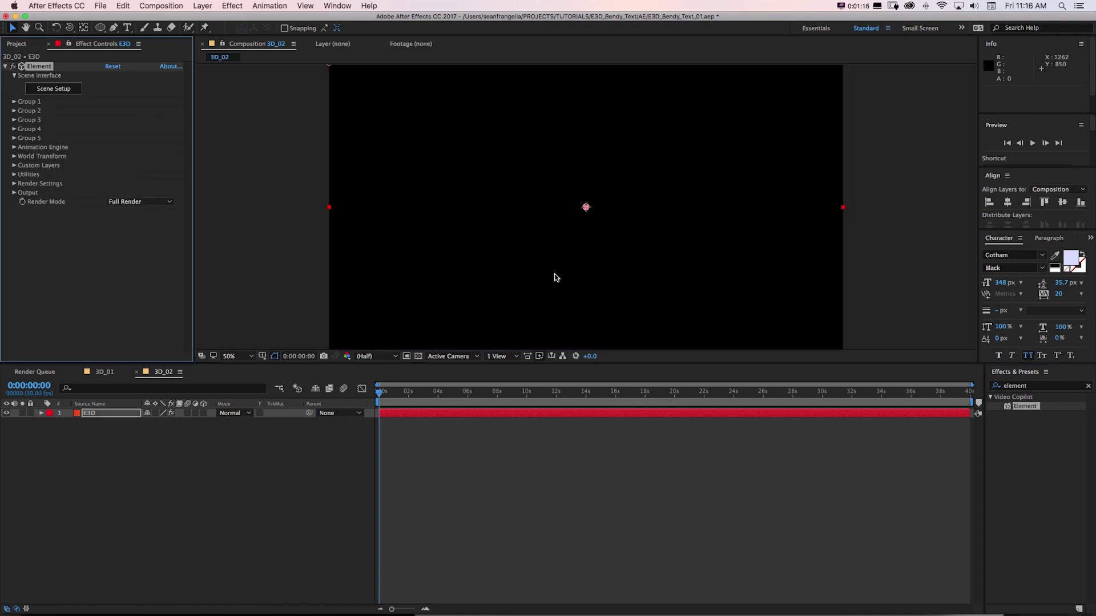
pyautogui.click(15, 166)
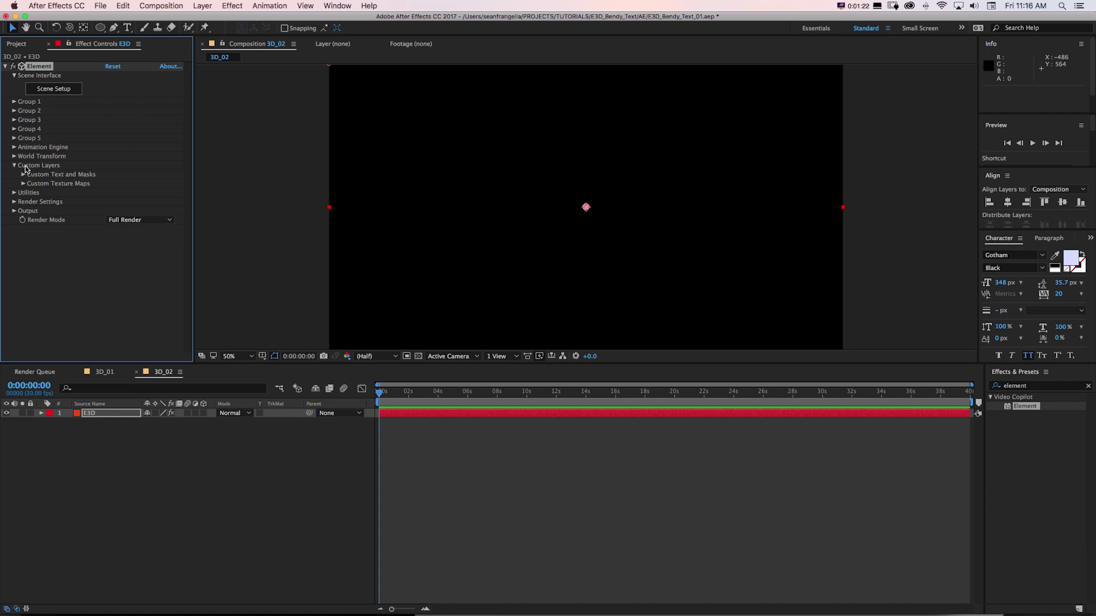
pyautogui.click(23, 175)
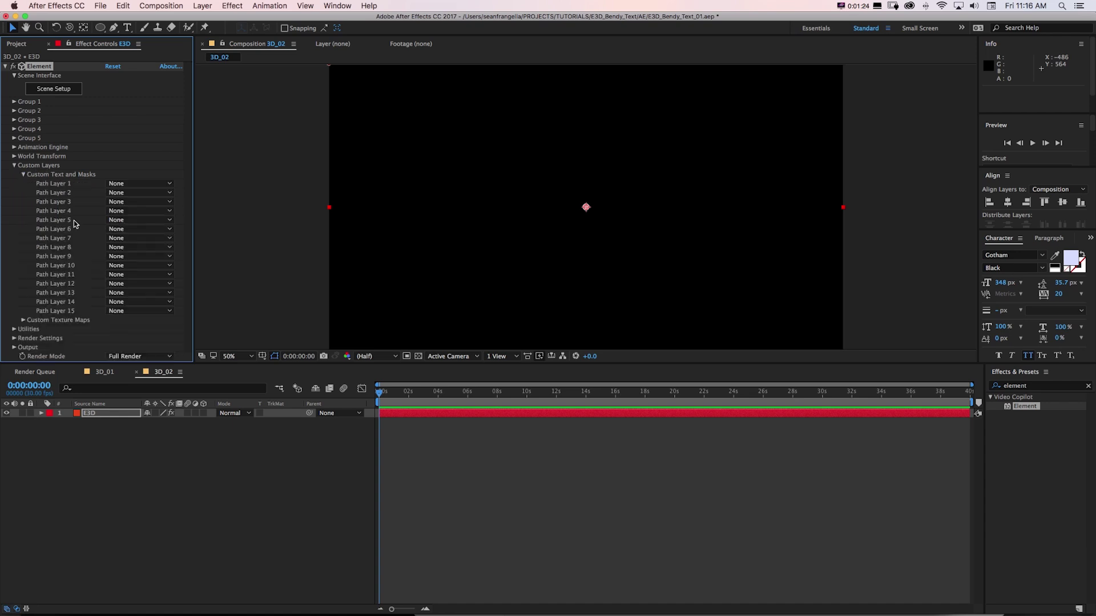
# Create a text layer reading BENDY and centre it in the composition frame.
pyautogui.click(167, 451)
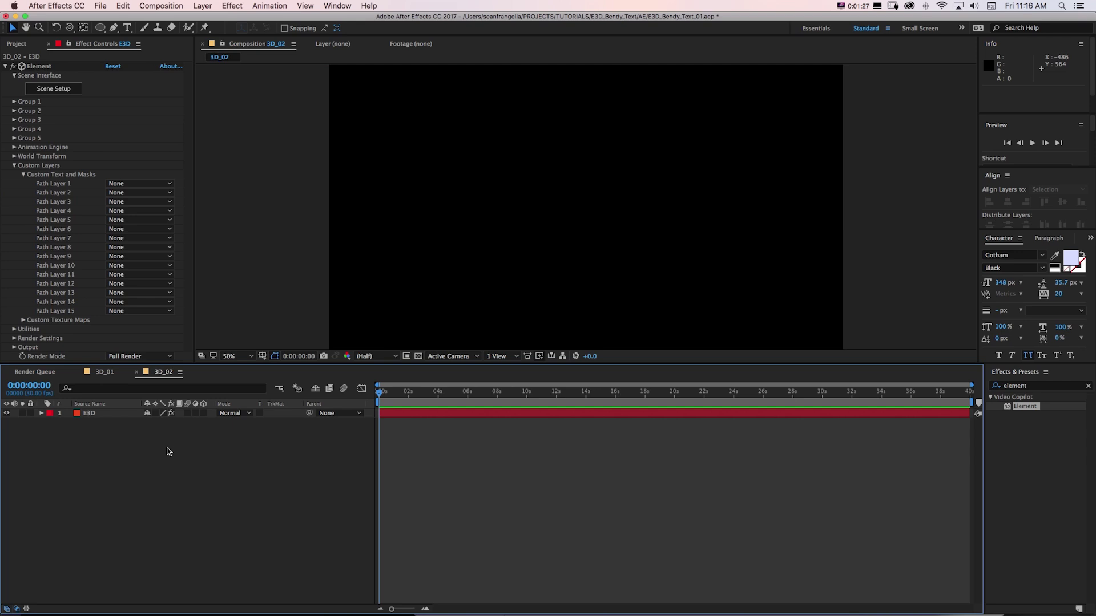
pyautogui.click(128, 29)
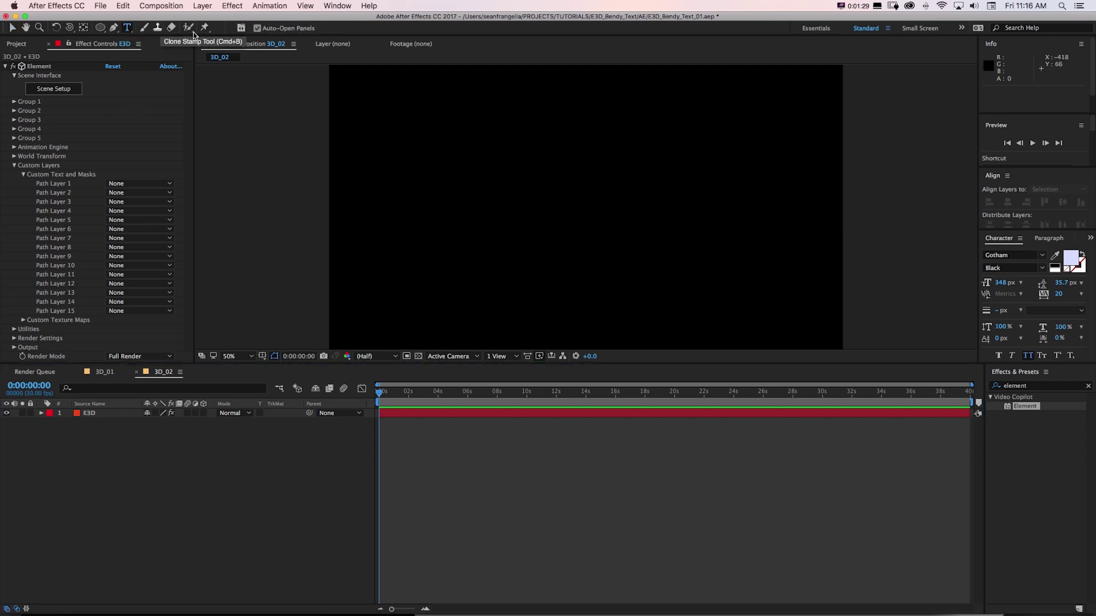
pyautogui.click(584, 208)
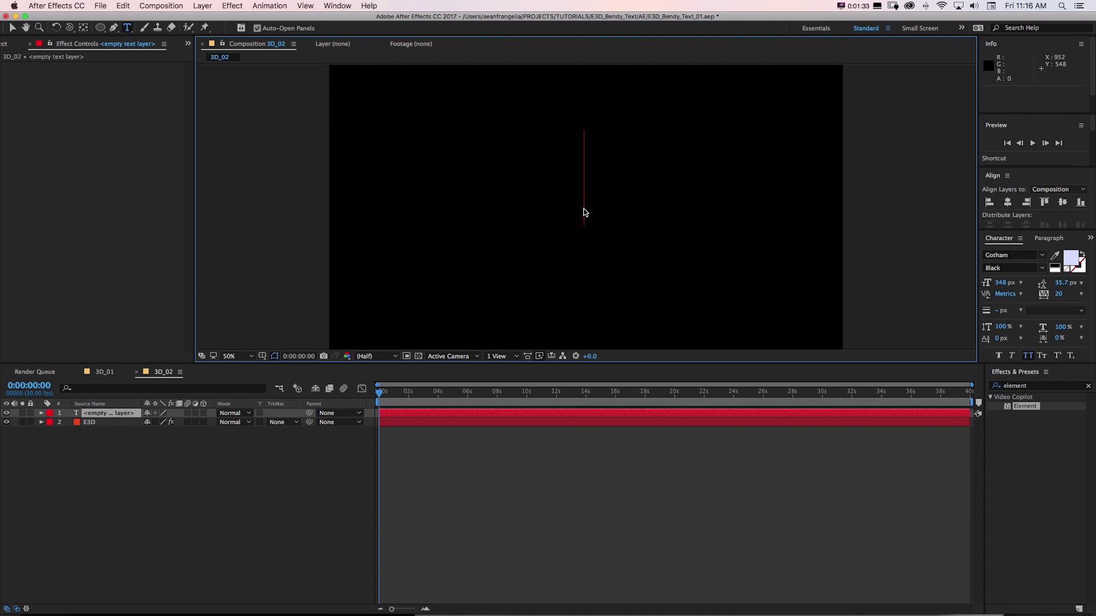
pyautogui.write('BENDY')
pyautogui.press('KP_Enter')
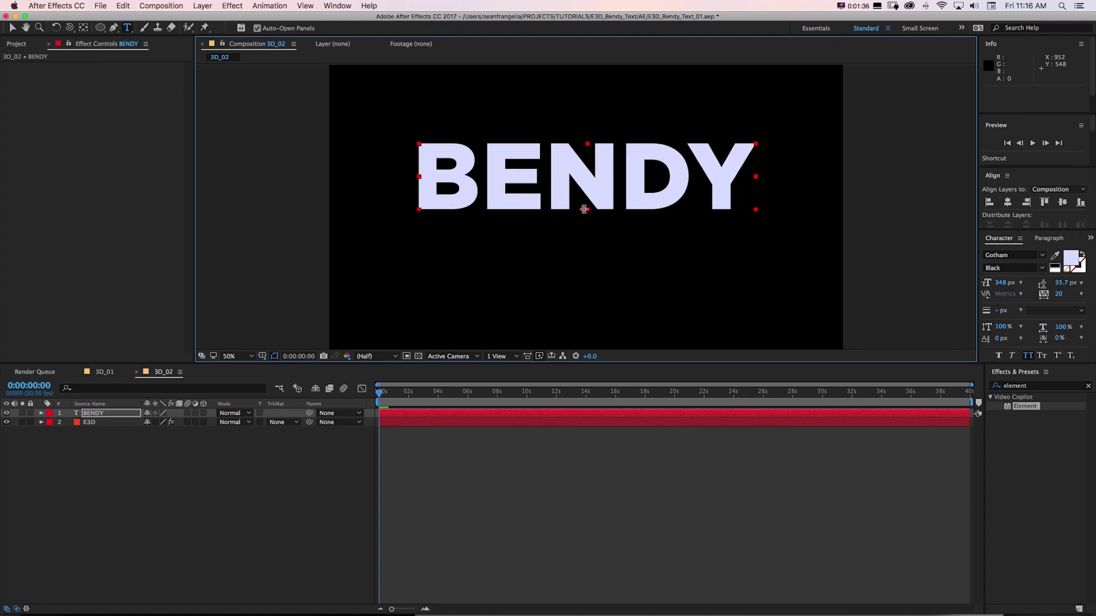
pyautogui.press('v')
pyautogui.moveTo(631, 203)
pyautogui.mouseDown()
pyautogui.moveTo(603, 191)
pyautogui.moveTo(623, 201)
pyautogui.mouseUp()
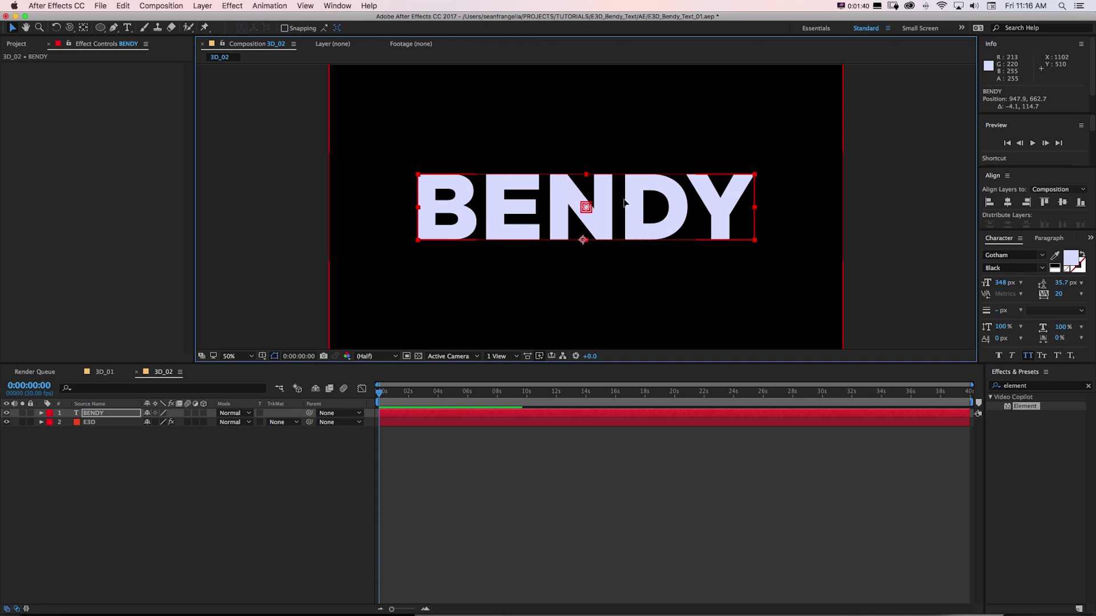
# Place the BENDY text layer hidden beneath E3D and assign it to Path Layer 1 of the Element effect.
pyautogui.moveTo(94, 412); pyautogui.dragTo(98, 441)
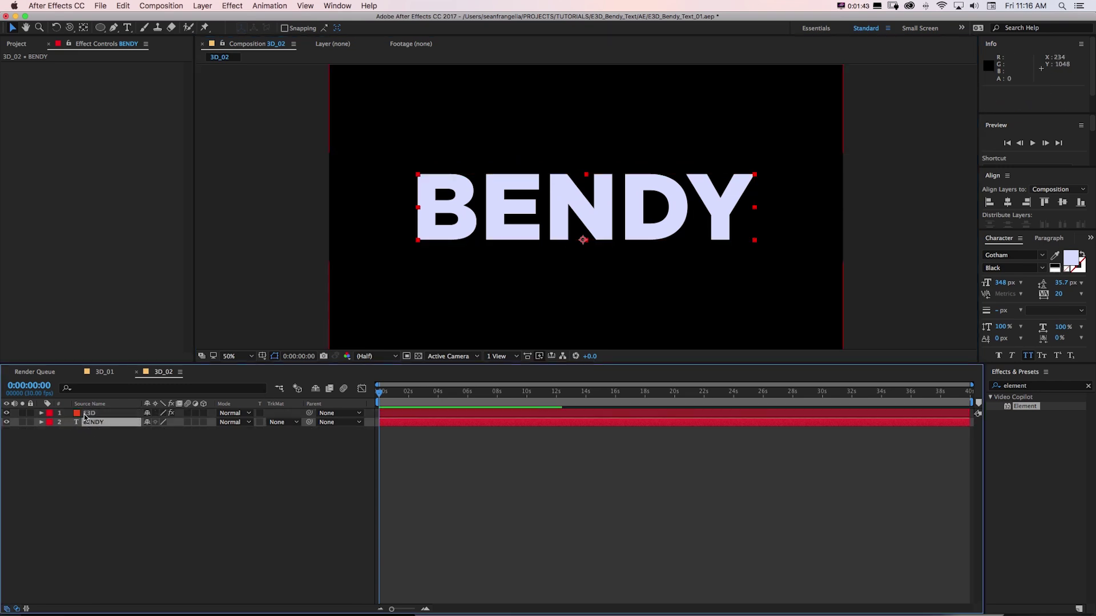
pyautogui.click(6, 422)
pyautogui.click(91, 413)
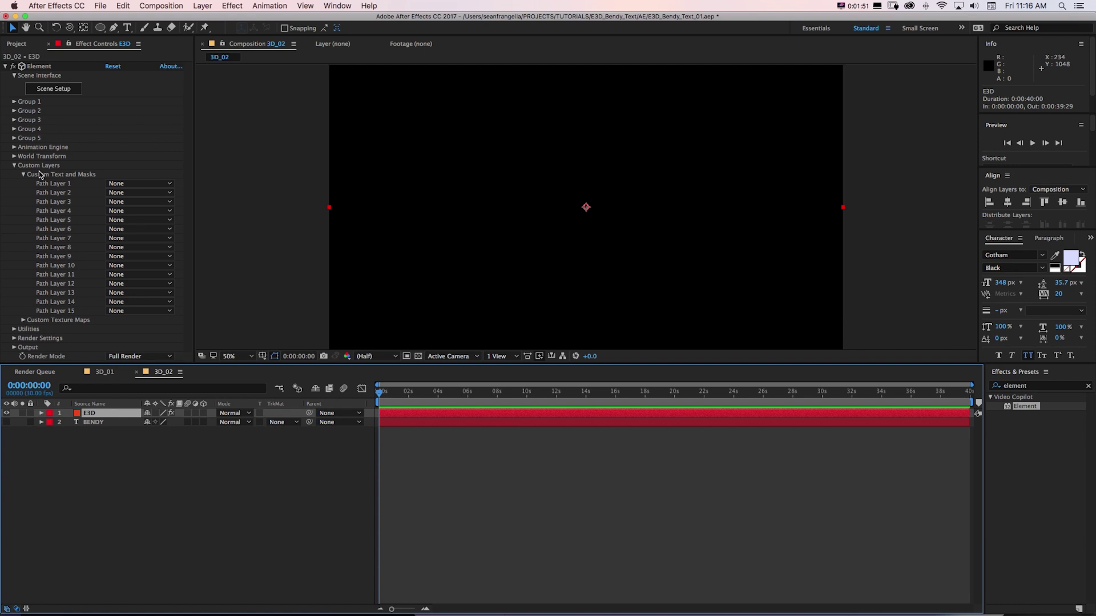
pyautogui.click(117, 183)
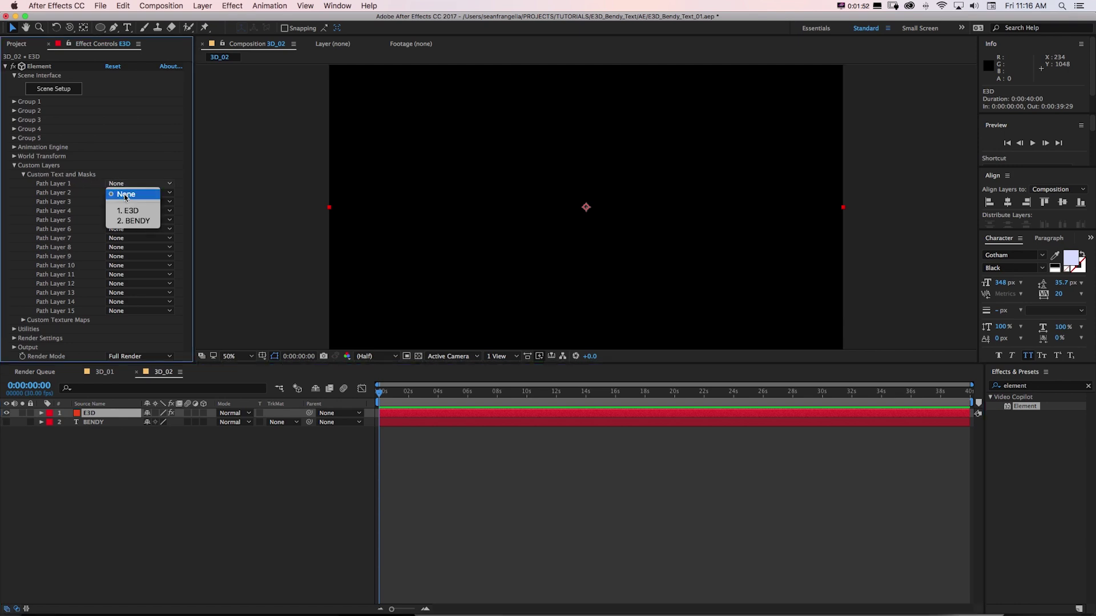
pyautogui.click(139, 222)
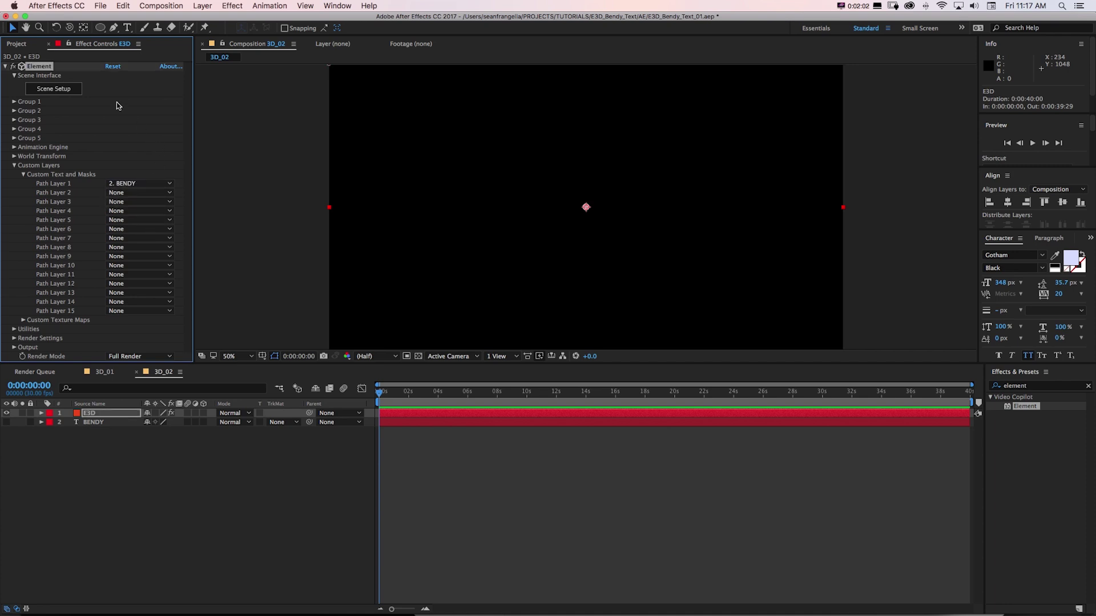
# Open Element's Scene Setup and extrude the BENDY path into a 3D model.
pyautogui.click(57, 89)
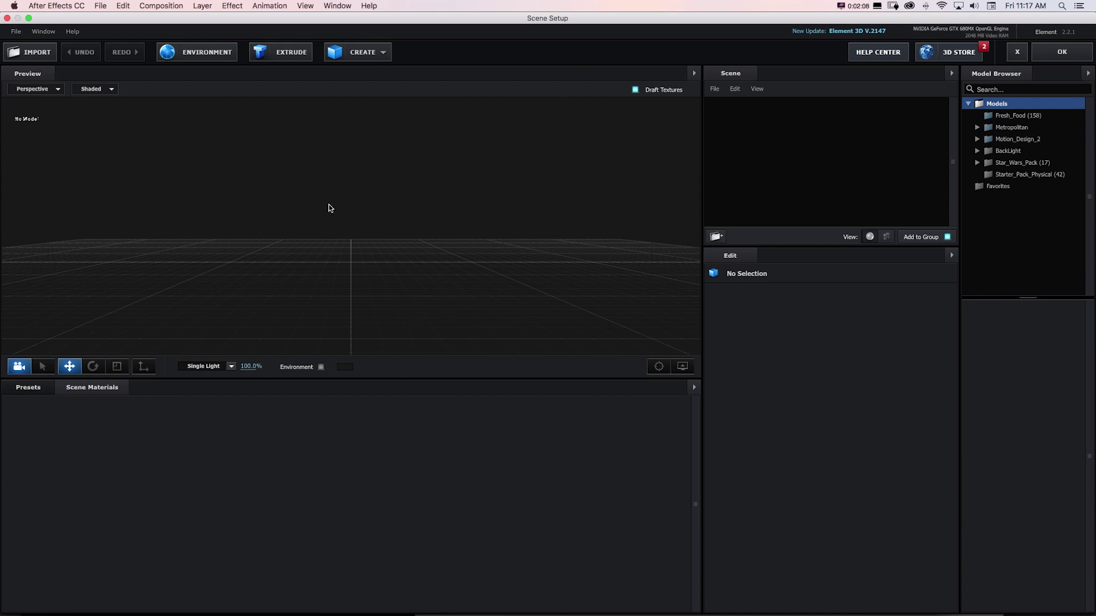
pyautogui.click(281, 53)
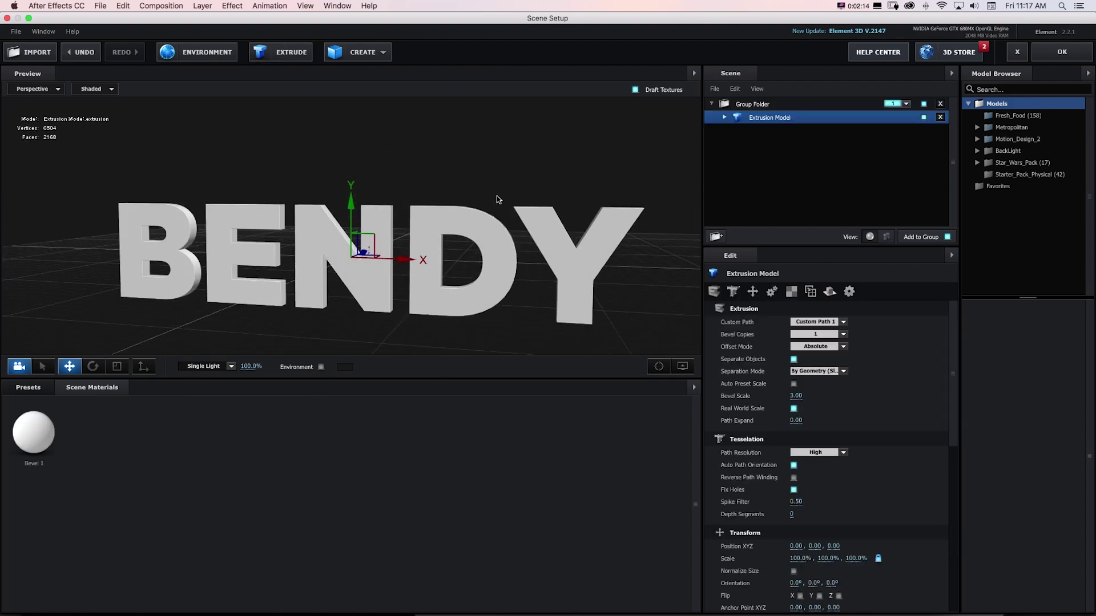
# Set the Extrude value of the model's Bevel 1 to 6.14.
pyautogui.click(724, 117)
pyautogui.click(772, 131)
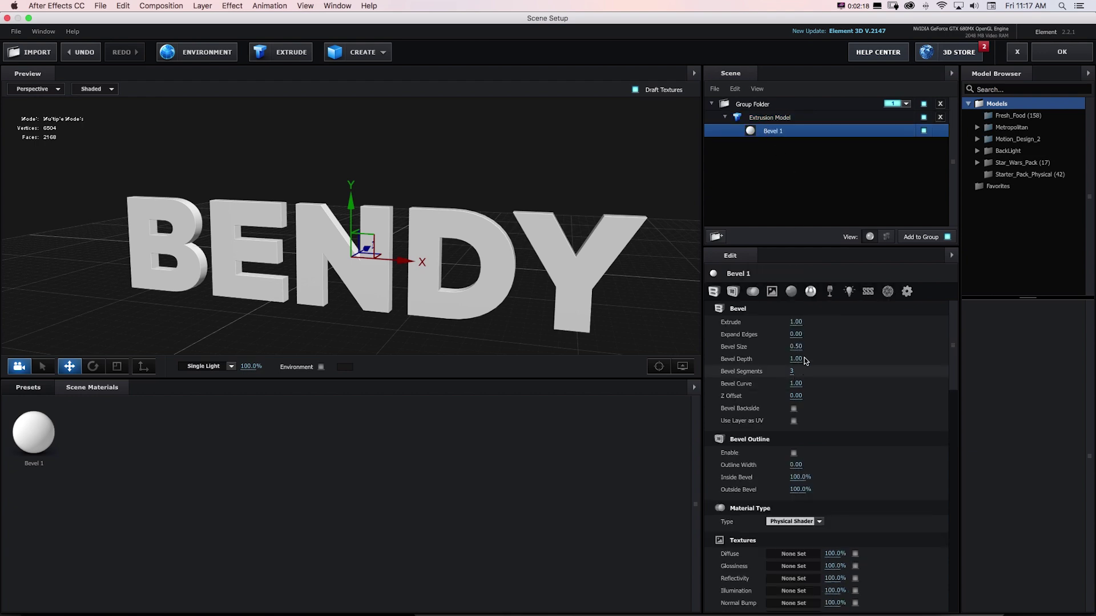
pyautogui.moveTo(796, 322); pyautogui.dragTo(697, 219)
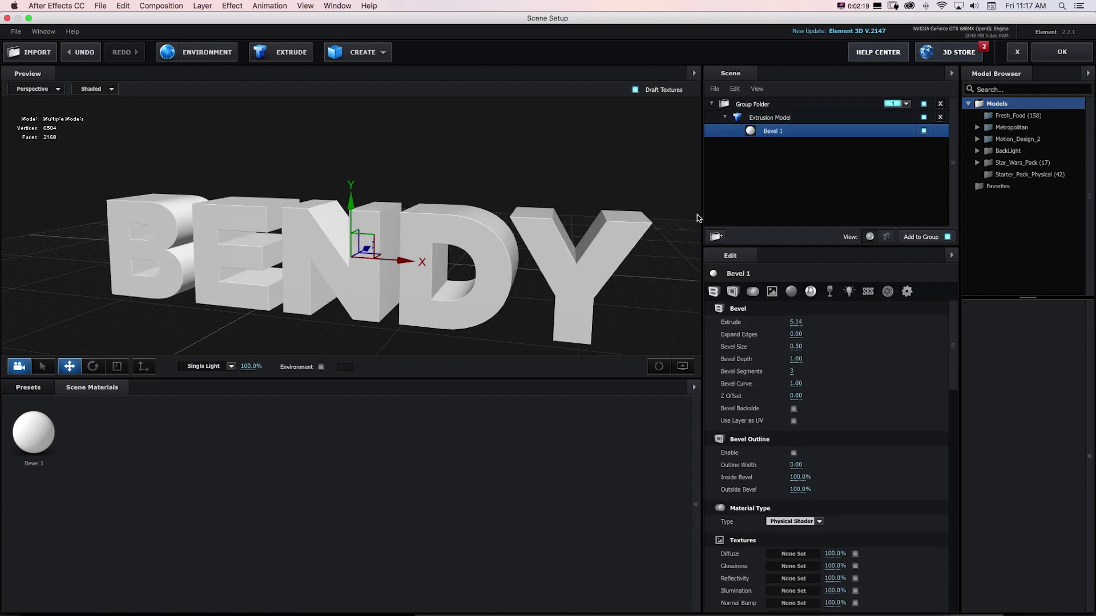
# Apply the Blue preset from the Physical bevels to the extrusion model's Bevel 1.
pyautogui.click(36, 391)
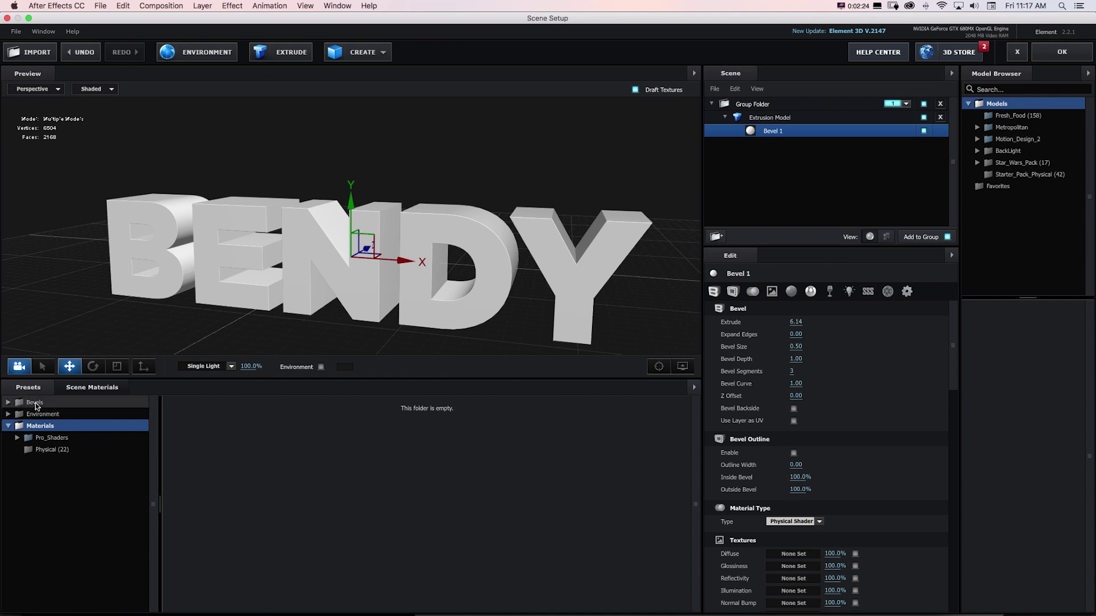
pyautogui.click(35, 403)
pyautogui.click(33, 415)
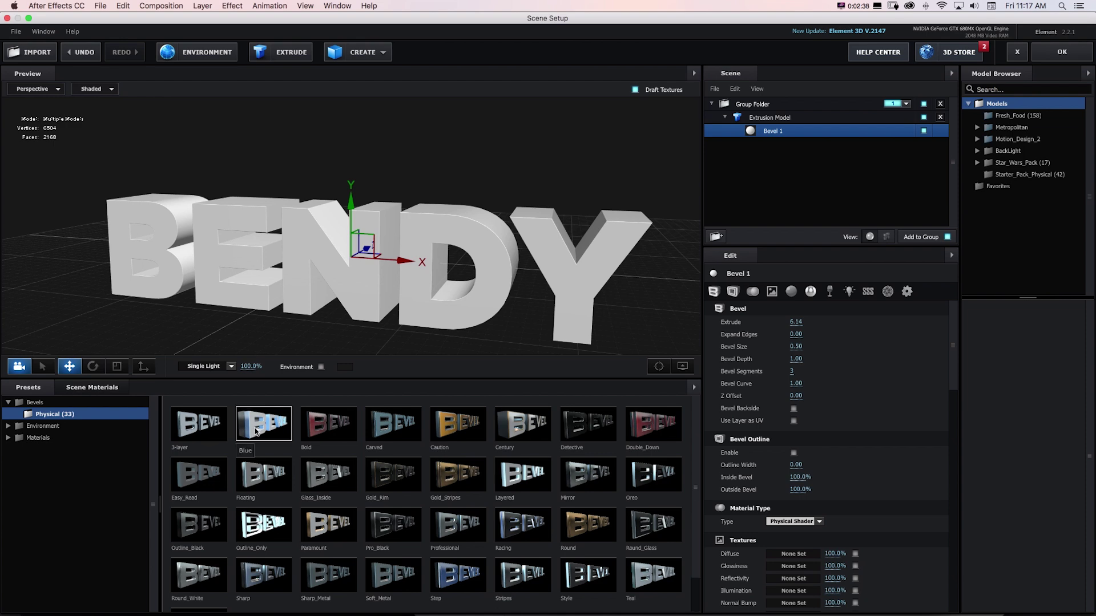
pyautogui.moveTo(262, 431)
pyautogui.mouseDown()
pyautogui.moveTo(542, 175)
pyautogui.moveTo(772, 132)
pyautogui.mouseUp()
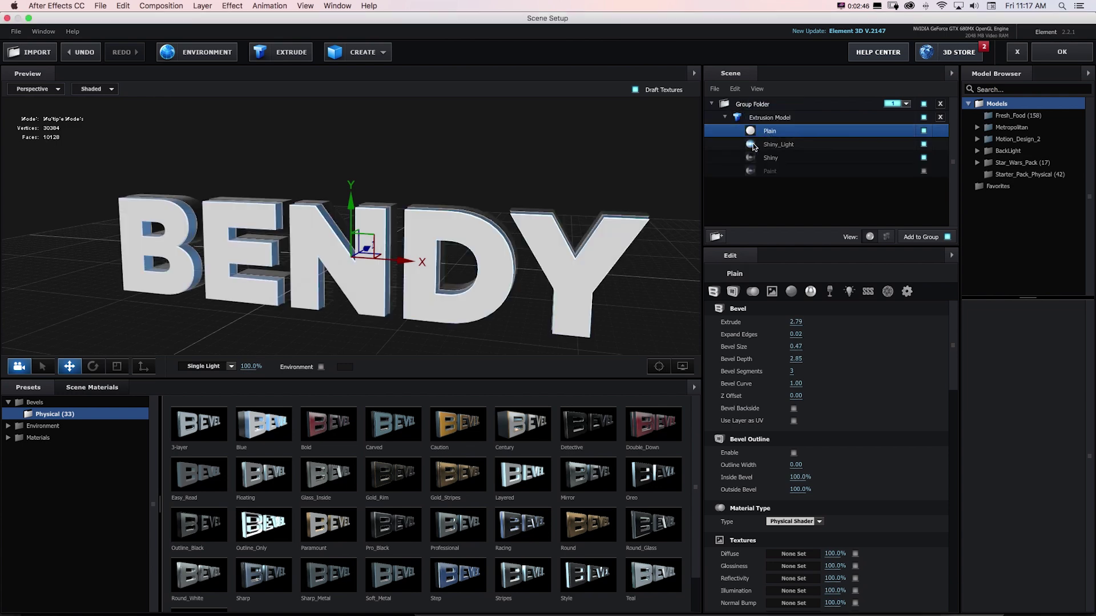
# Increase the Shiny bevel's extrusion depth and set the Plain bevel's Z Offset to 8.27.
pyautogui.moveTo(559, 186); pyautogui.dragTo(520, 255)
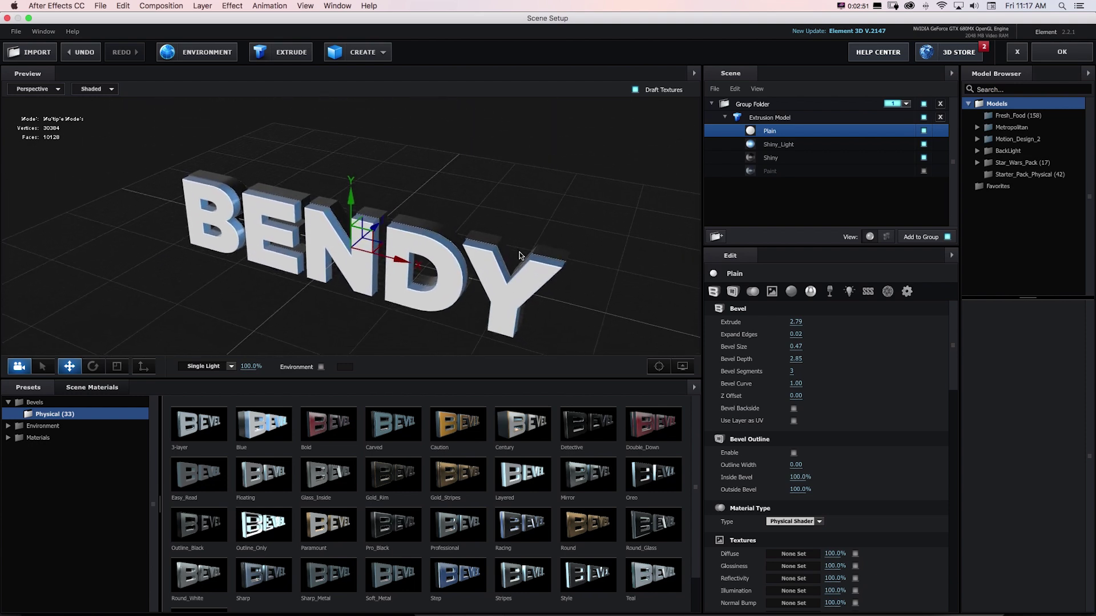
pyautogui.click(769, 158)
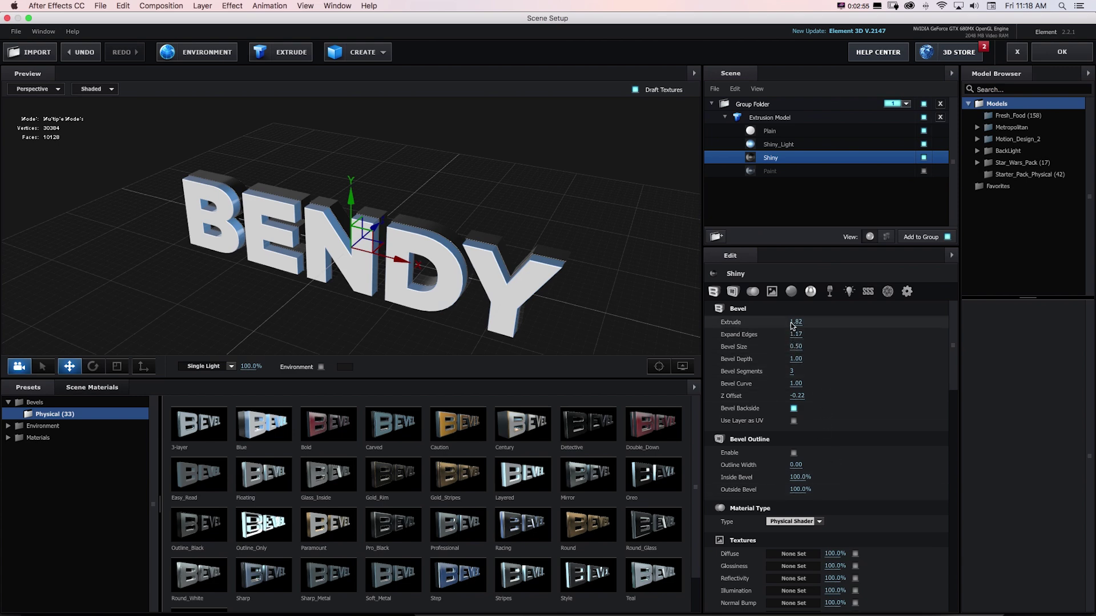
pyautogui.click(771, 131)
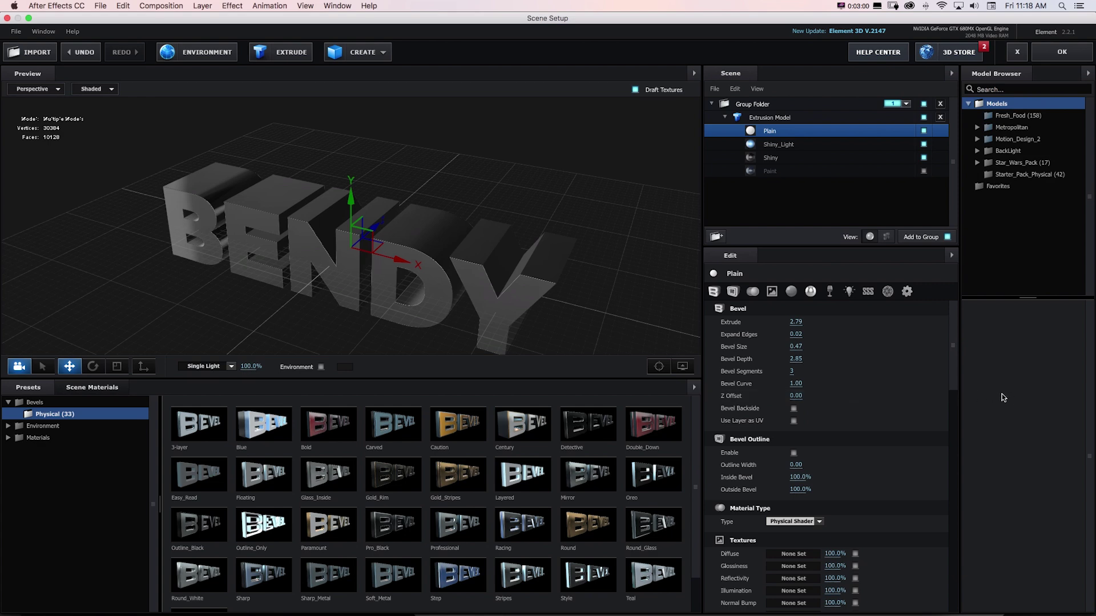
pyautogui.moveTo(916, 397); pyautogui.dragTo(936, 397)
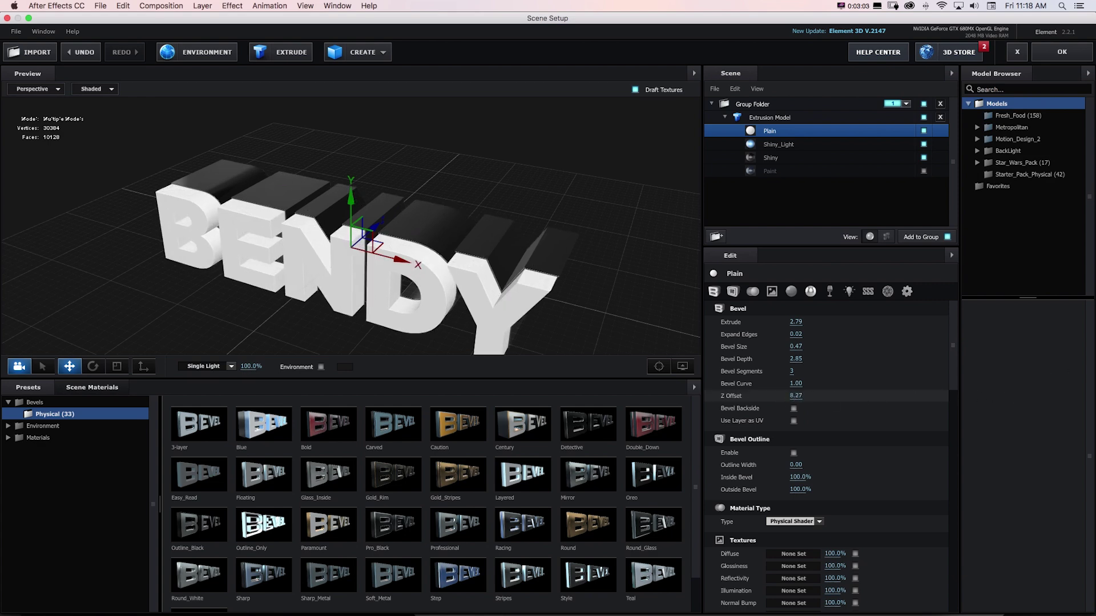
# Set the Shiny_Light bevel's Z Offset to 6.57 and its Expand Edges to 1.43.
pyautogui.click(776, 145)
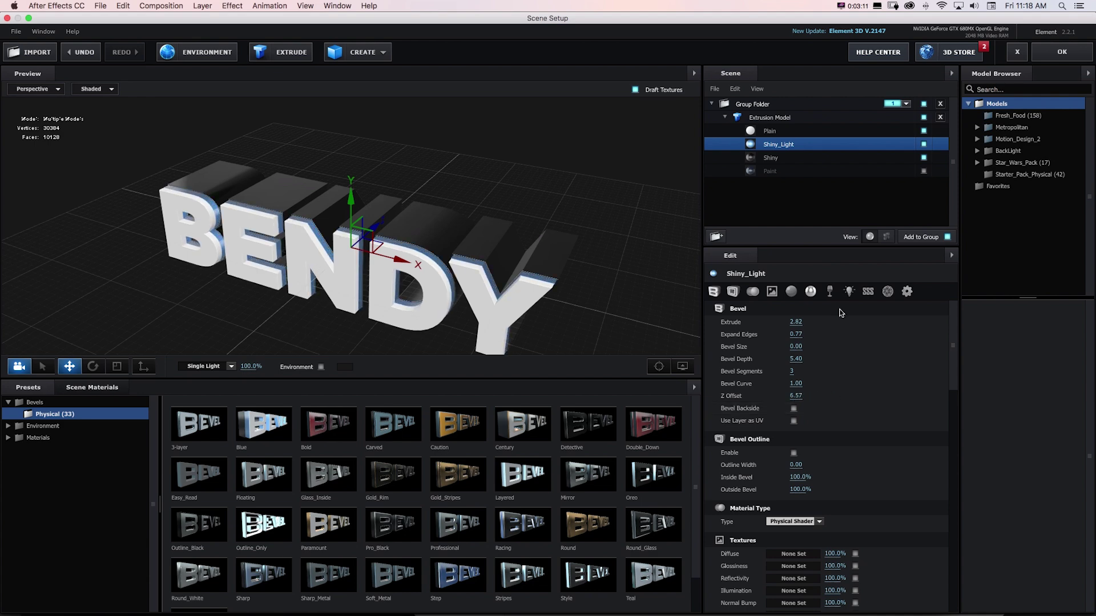
pyautogui.moveTo(795, 335); pyautogui.dragTo(815, 336)
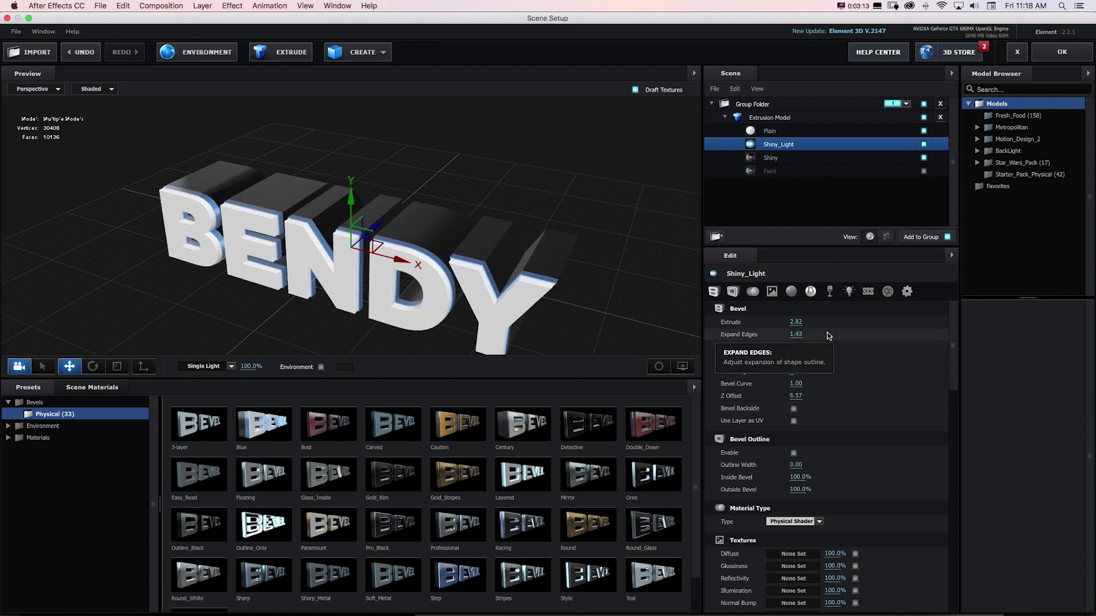
# Set Expand Edges to 1.41 on the Shiny_Light bevel and to 2.22 on the Shiny bevel.
pyautogui.scroll(4, 529, 284)
pyautogui.scroll(2, 488, 282)
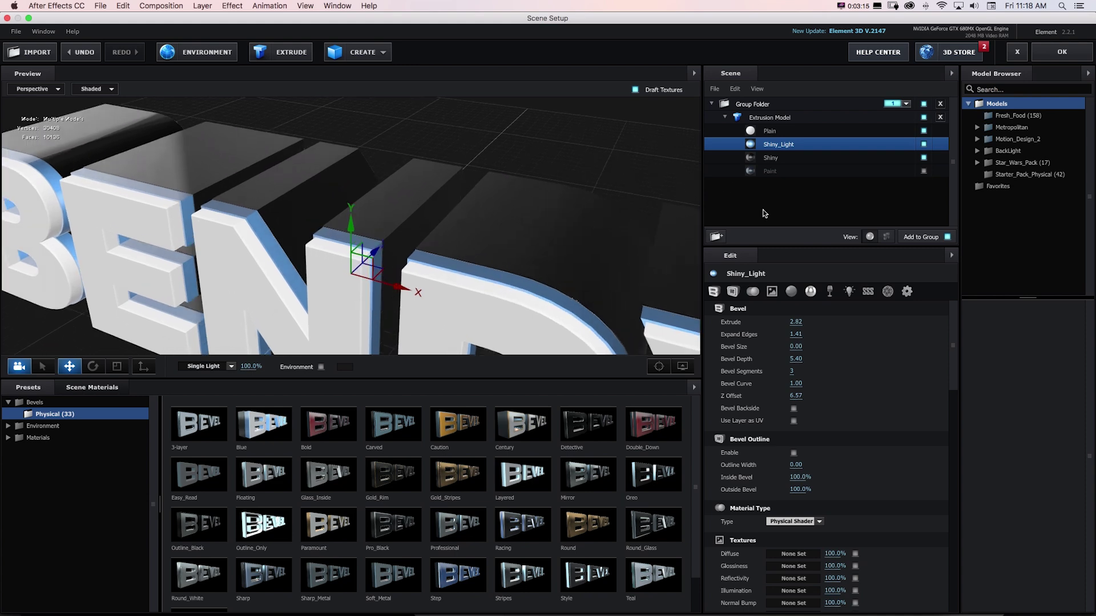
pyautogui.click(767, 158)
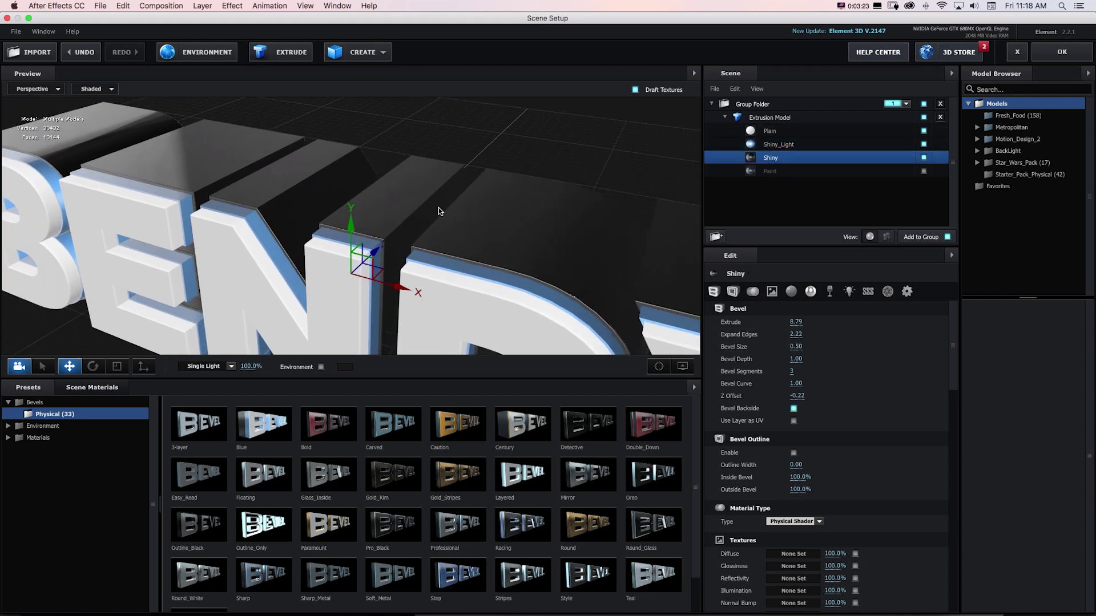
pyautogui.scroll(-5, 445, 214)
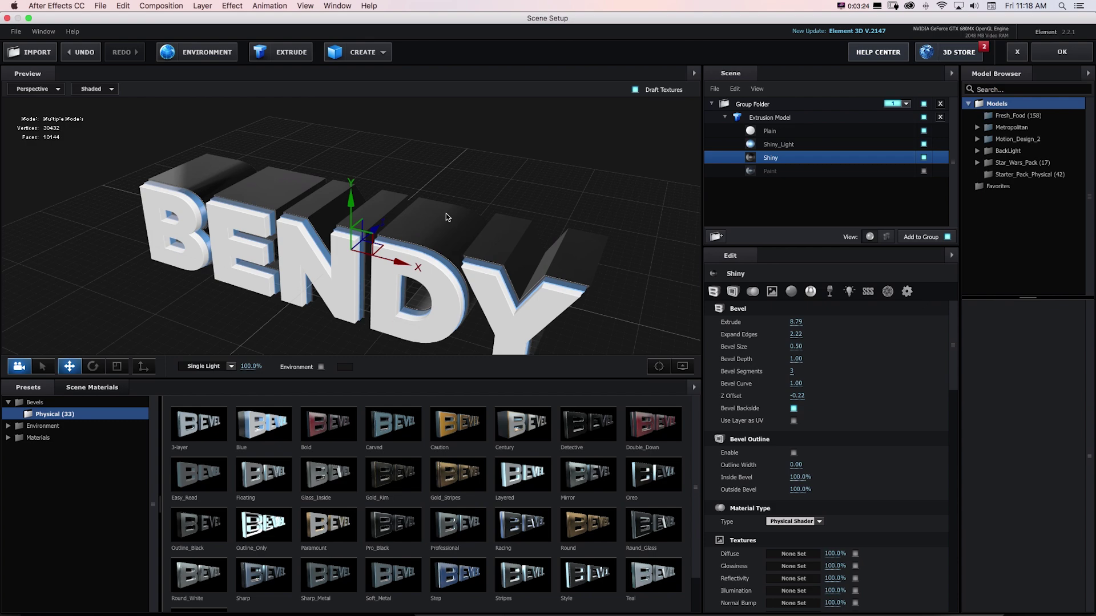
# Inspect the text model's mesh in wireframe, restore the shaded preview and accept the scene setup.
pyautogui.click(99, 91)
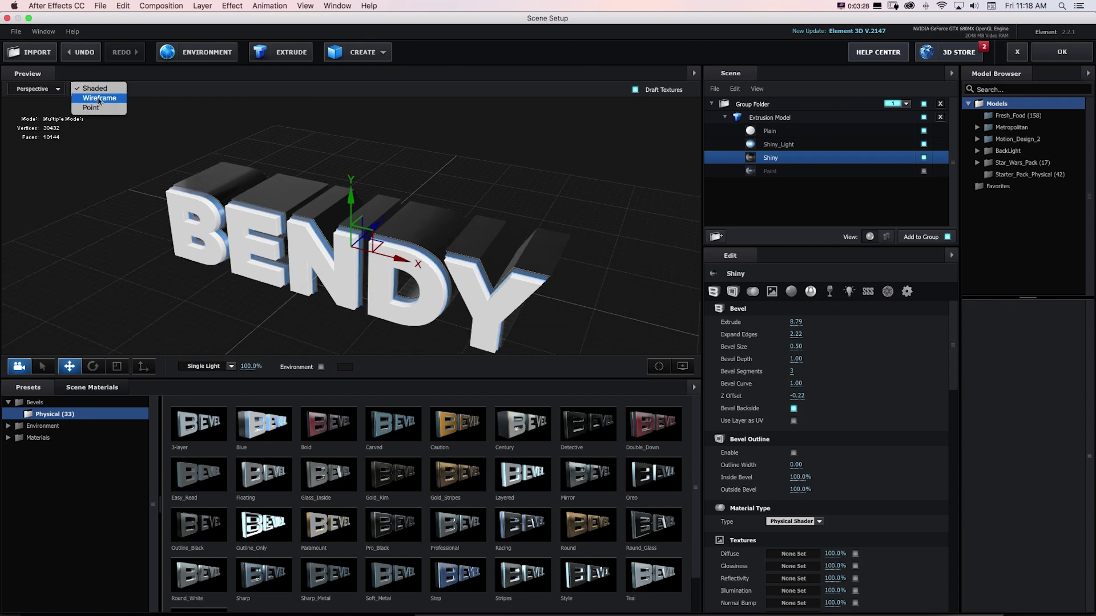
pyautogui.click(99, 98)
pyautogui.moveTo(201, 172)
pyautogui.mouseDown()
pyautogui.moveTo(262, 173)
pyautogui.moveTo(234, 196)
pyautogui.moveTo(231, 183)
pyautogui.moveTo(256, 197)
pyautogui.moveTo(240, 200)
pyautogui.moveTo(208, 178)
pyautogui.mouseUp()
pyautogui.click(94, 89)
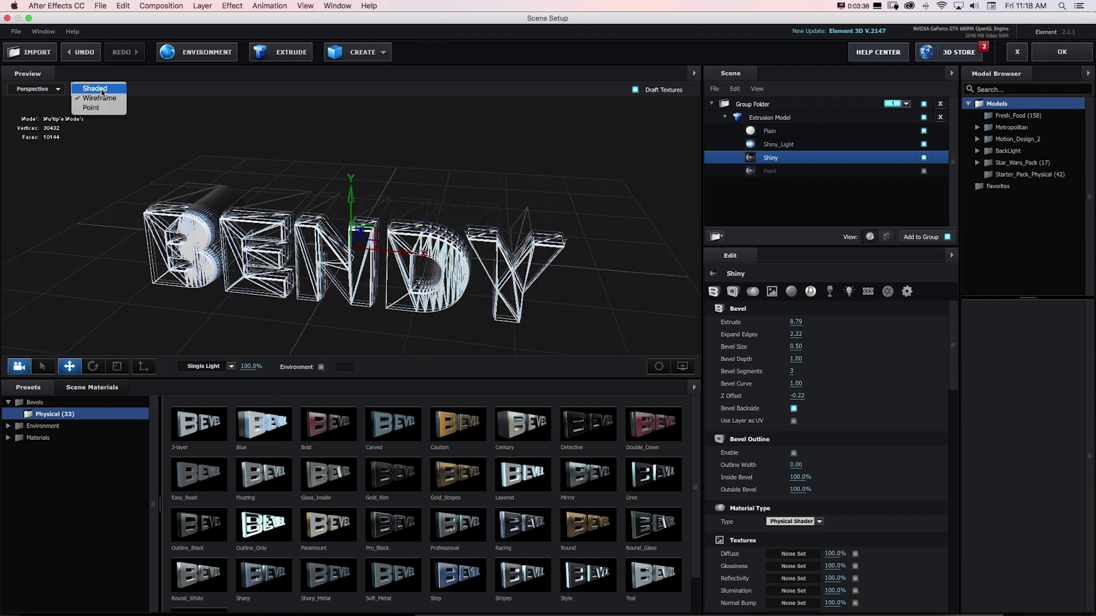
pyautogui.click(94, 88)
pyautogui.moveTo(171, 130)
pyautogui.mouseDown()
pyautogui.moveTo(320, 172)
pyautogui.moveTo(505, 156)
pyautogui.mouseUp()
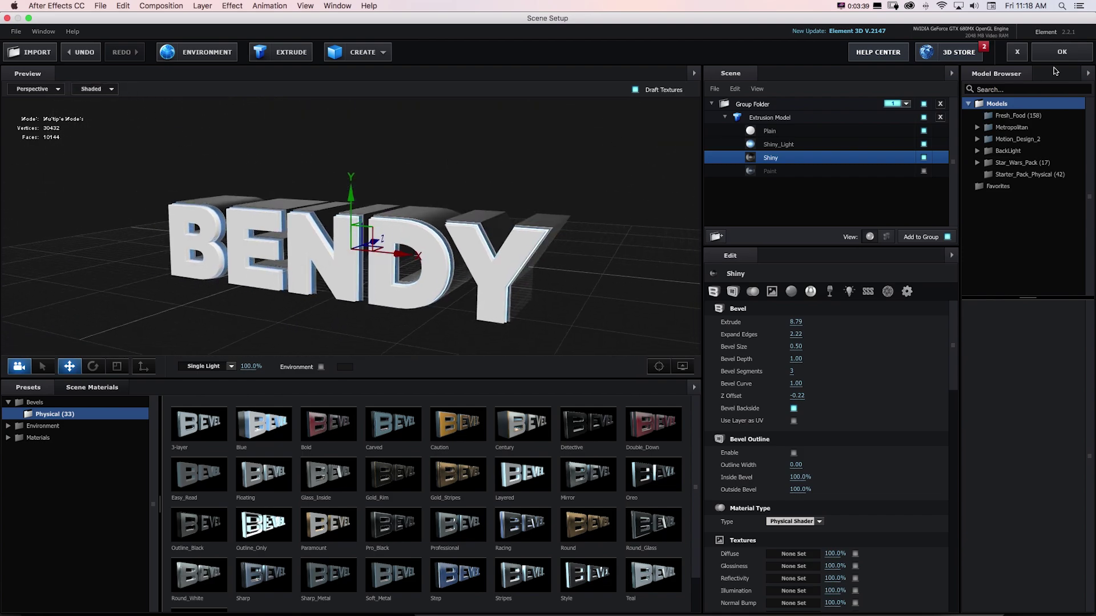
pyautogui.click(1061, 52)
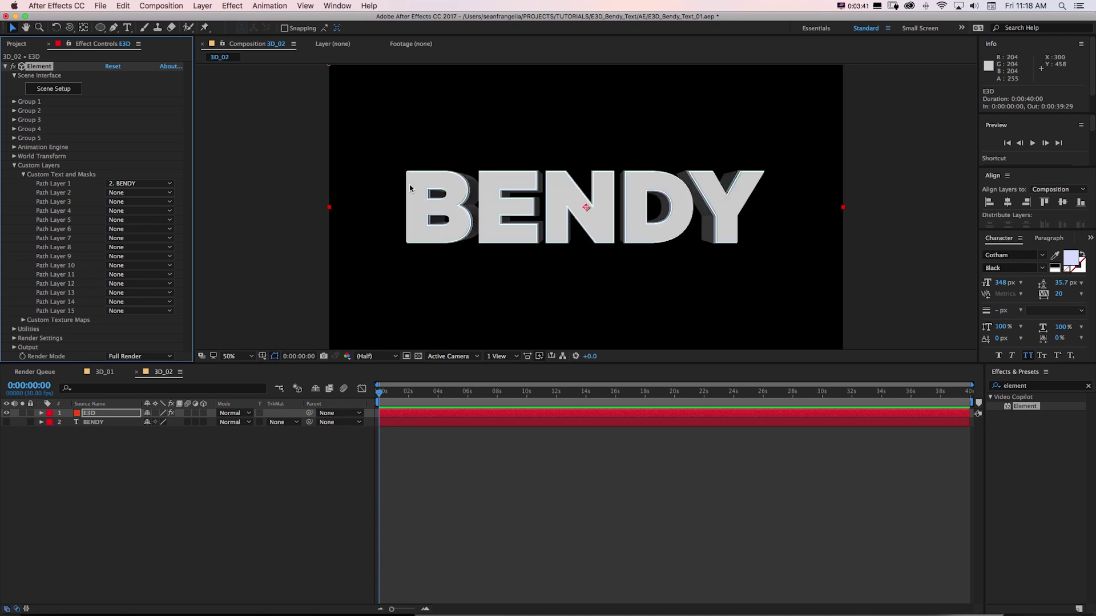
# Add a 50 mm two-node camera and orbit it to view the BENDY text from above at an angle.
pyautogui.click(202, 6)
pyautogui.moveTo(223, 19)
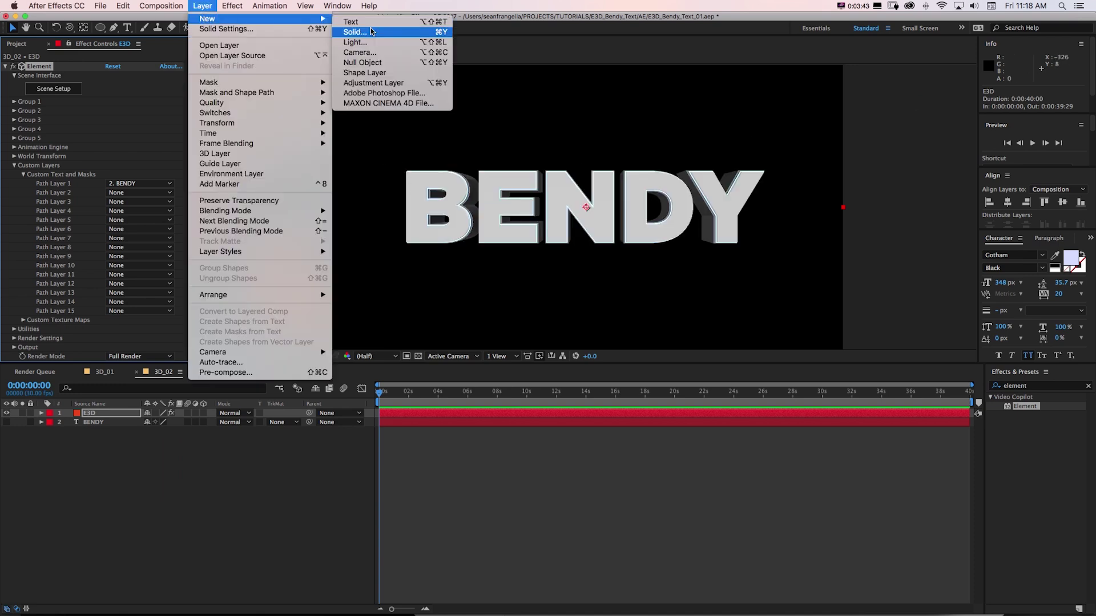
pyautogui.click(359, 52)
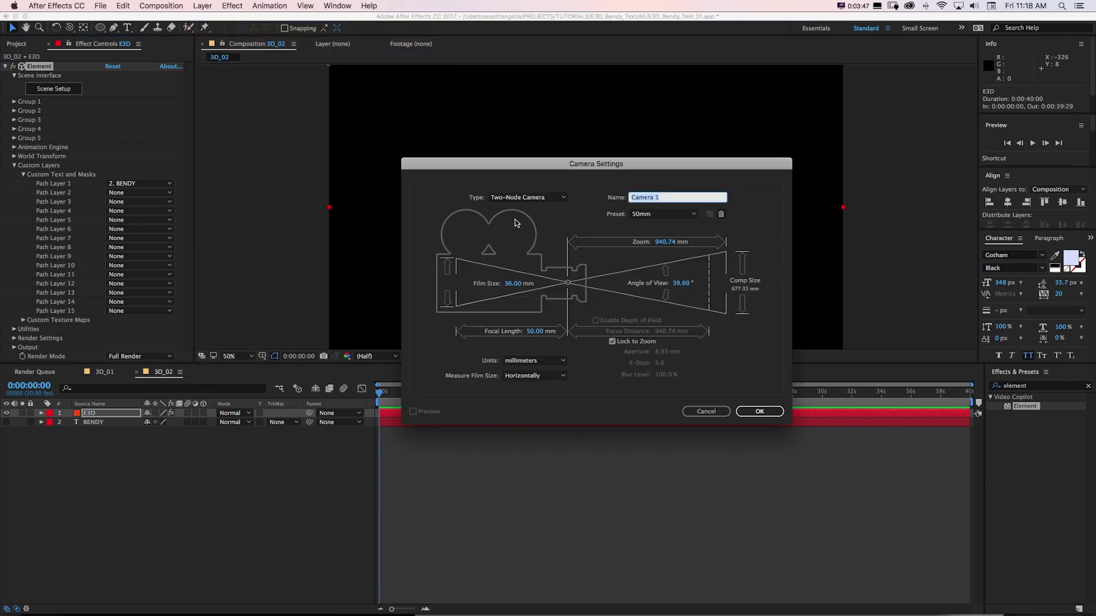
pyautogui.press('Return')
pyautogui.press('c')
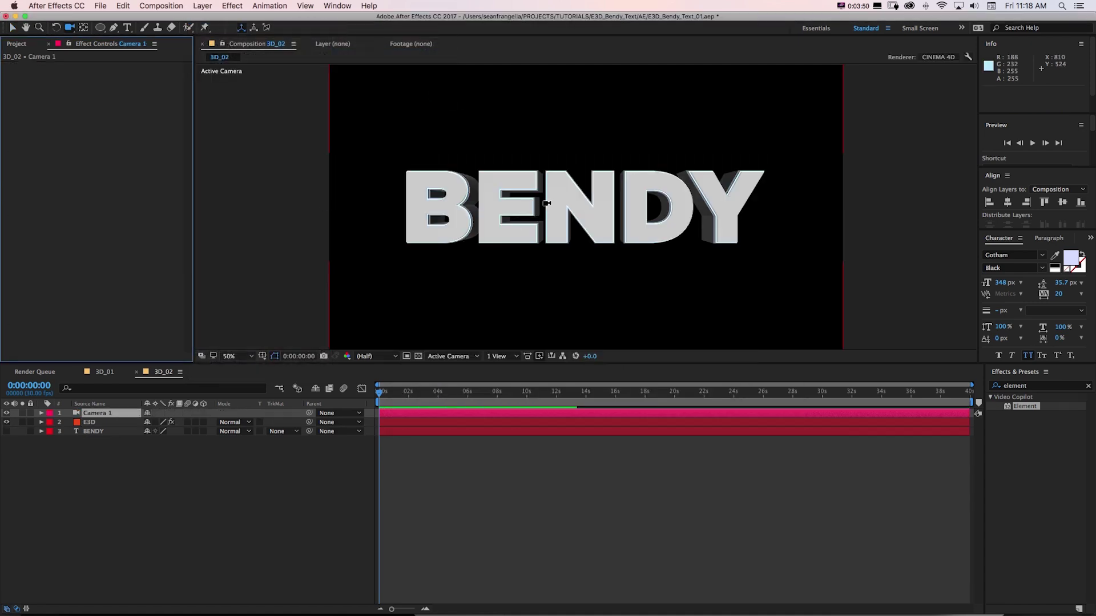
pyautogui.moveTo(546, 203); pyautogui.dragTo(572, 231)
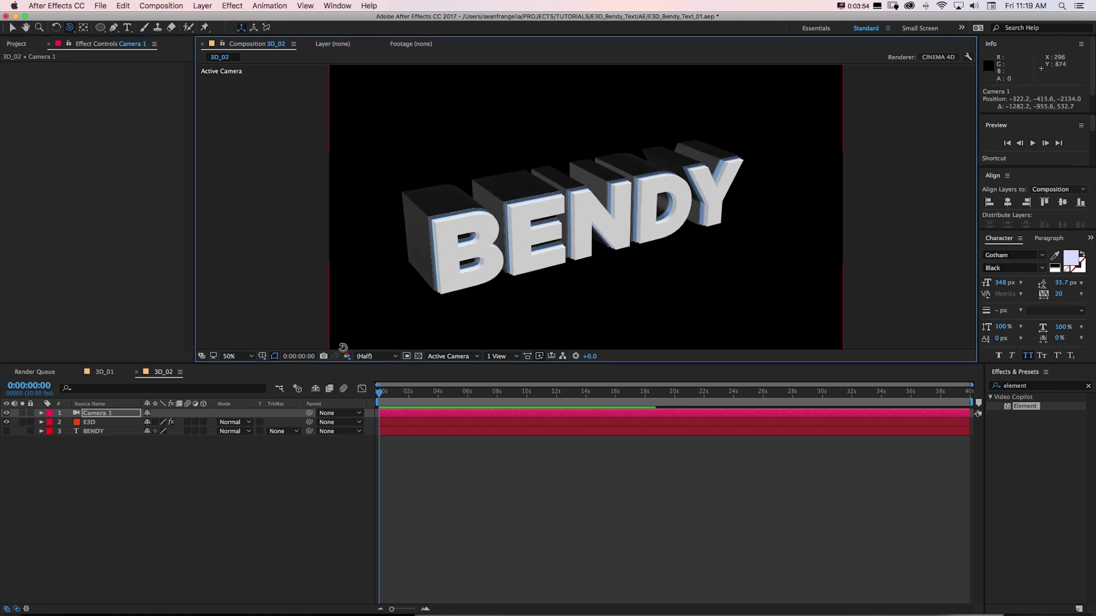
pyautogui.press('v')
# Enable the Bend deform in Group 1's Particle Look on the E3D layer and set its Bend Angle to 107°.
pyautogui.click(91, 422)
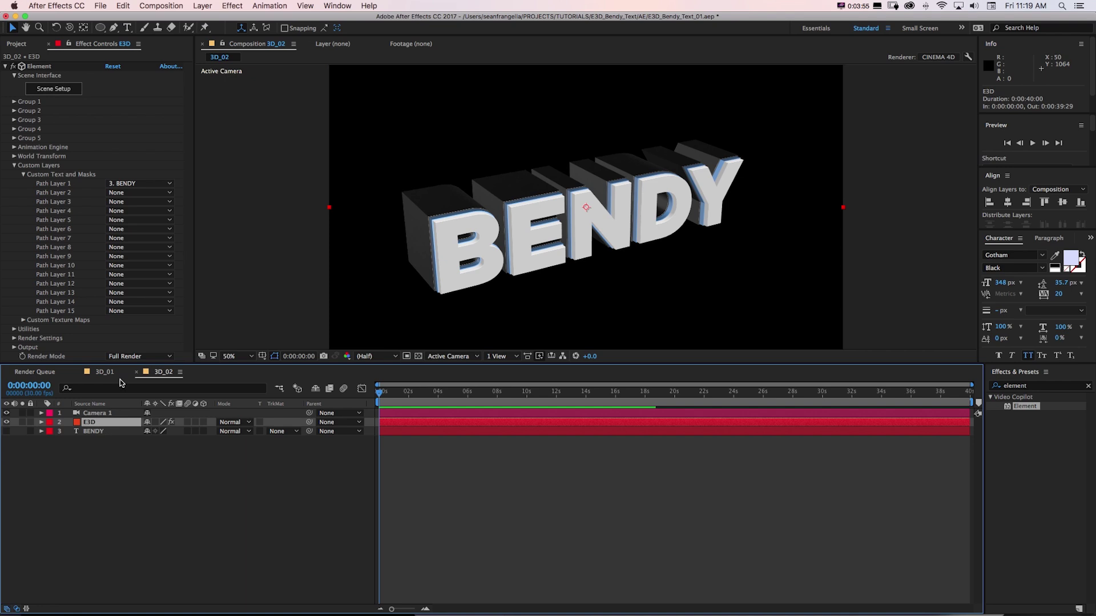
pyautogui.click(15, 165)
pyautogui.click(14, 103)
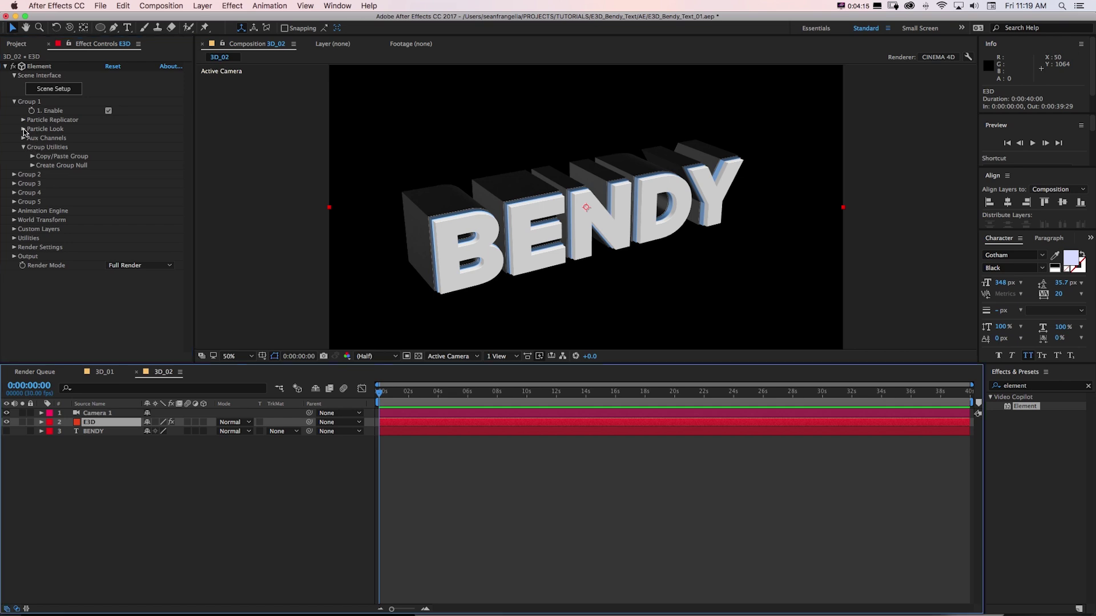
pyautogui.click(24, 129)
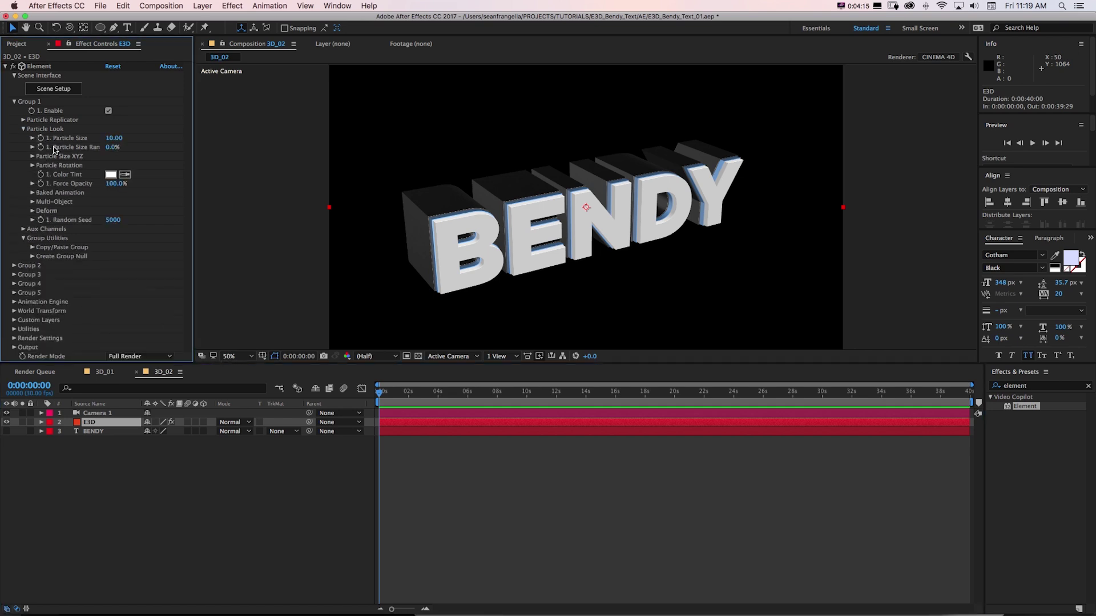
pyautogui.click(32, 212)
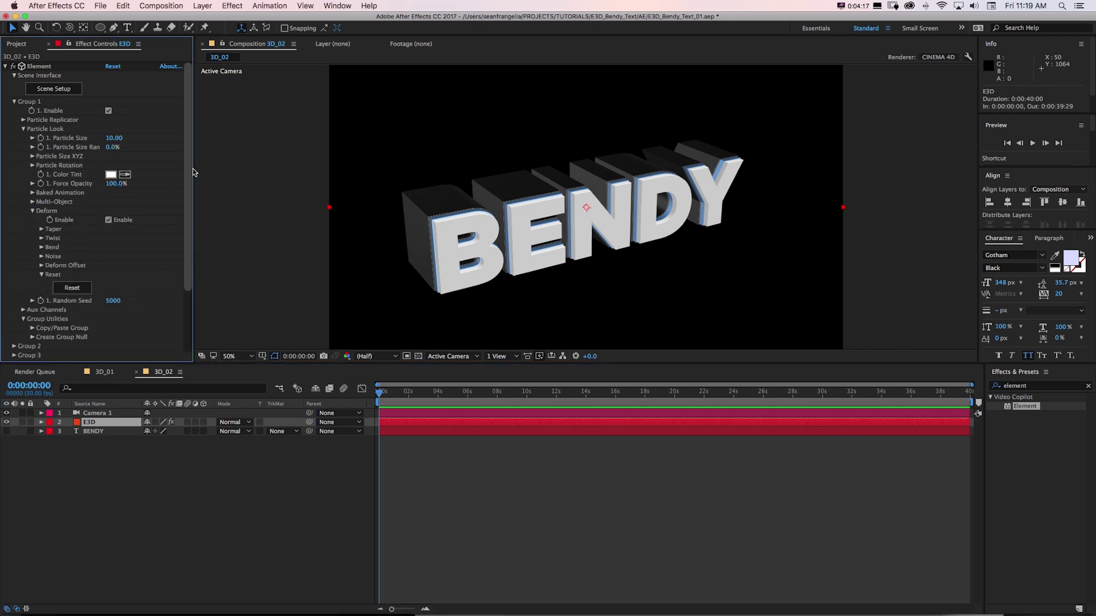
pyautogui.scroll(-1, 189, 168)
pyautogui.scroll(-2, 188, 190)
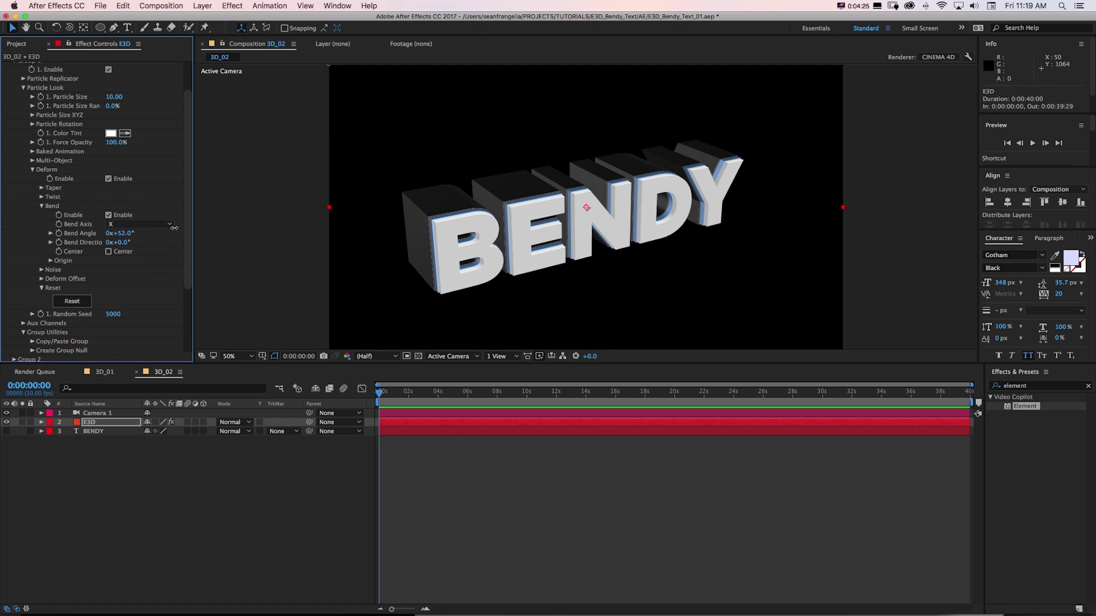
pyautogui.moveTo(174, 227)
pyautogui.mouseDown()
pyautogui.moveTo(228, 234)
pyautogui.moveTo(164, 240)
pyautogui.moveTo(269, 232)
pyautogui.moveTo(300, 243)
pyautogui.moveTo(171, 243)
pyautogui.moveTo(185, 240)
pyautogui.mouseUp()
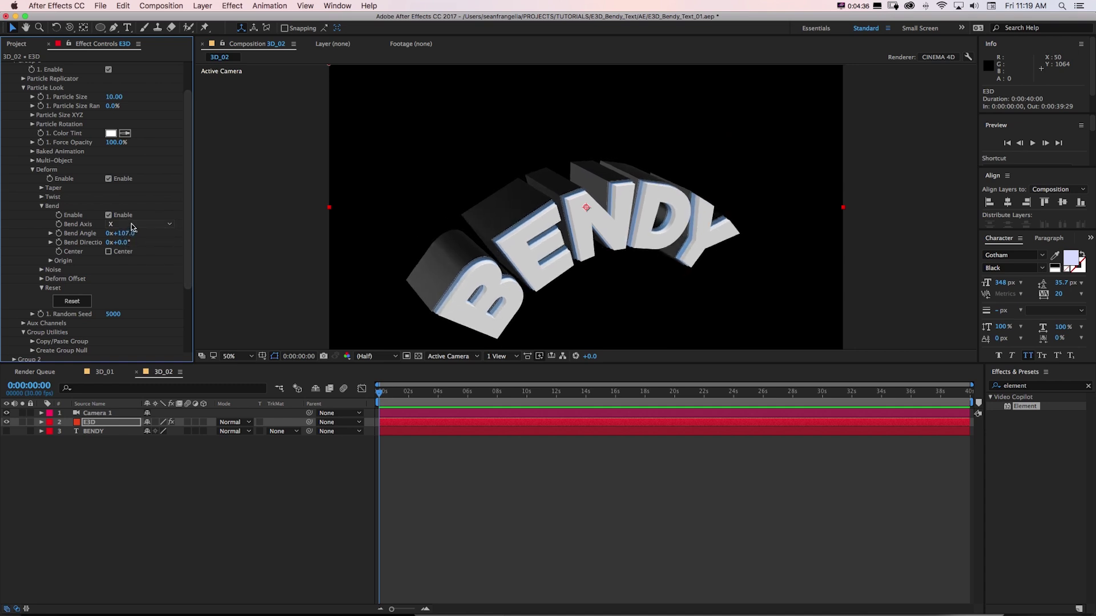
# Try the Y and Z bend axes and return the Bend Axis to X.
pyautogui.click(127, 245)
pyautogui.click(139, 226)
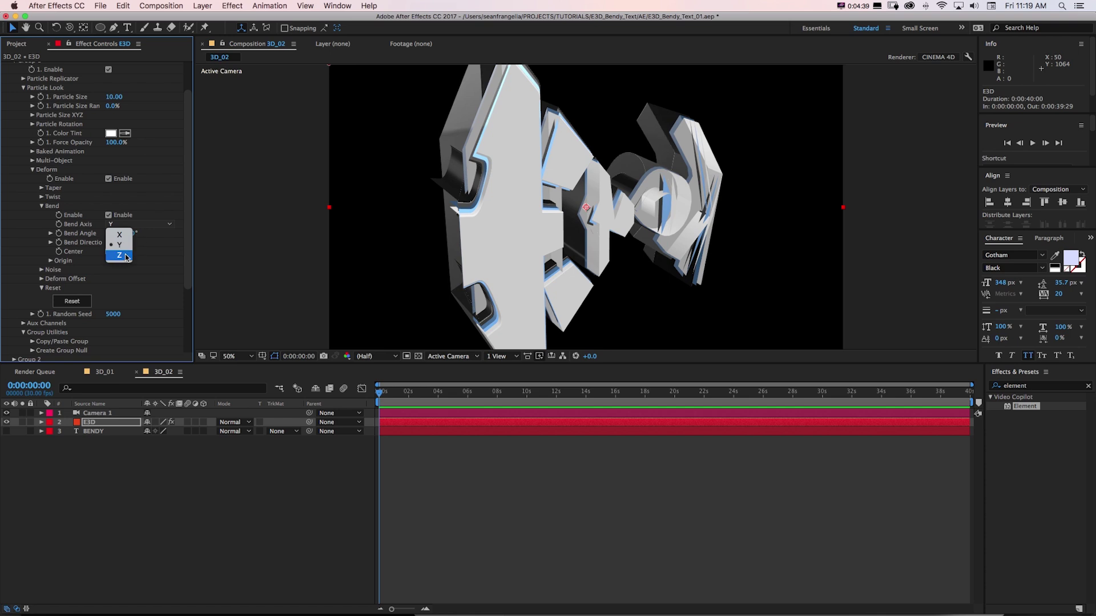
pyautogui.click(126, 257)
pyautogui.click(139, 223)
pyautogui.click(126, 236)
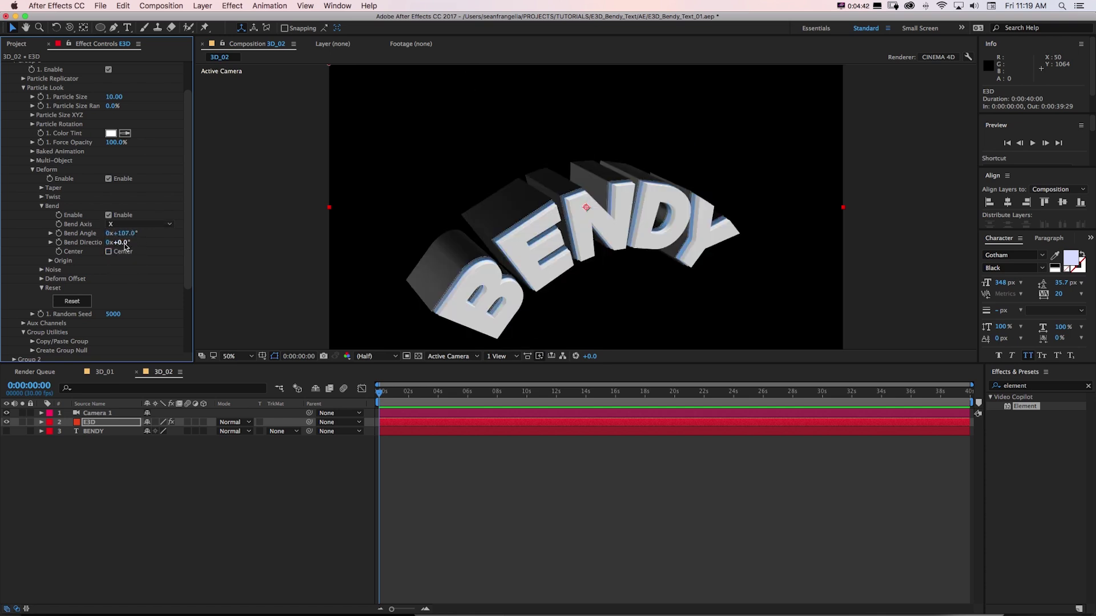
# Set the Bend Direction to 90° and the Bend Angle to 130°, checking the curved text from several camera angles.
pyautogui.moveTo(123, 245); pyautogui.dragTo(522, 219)
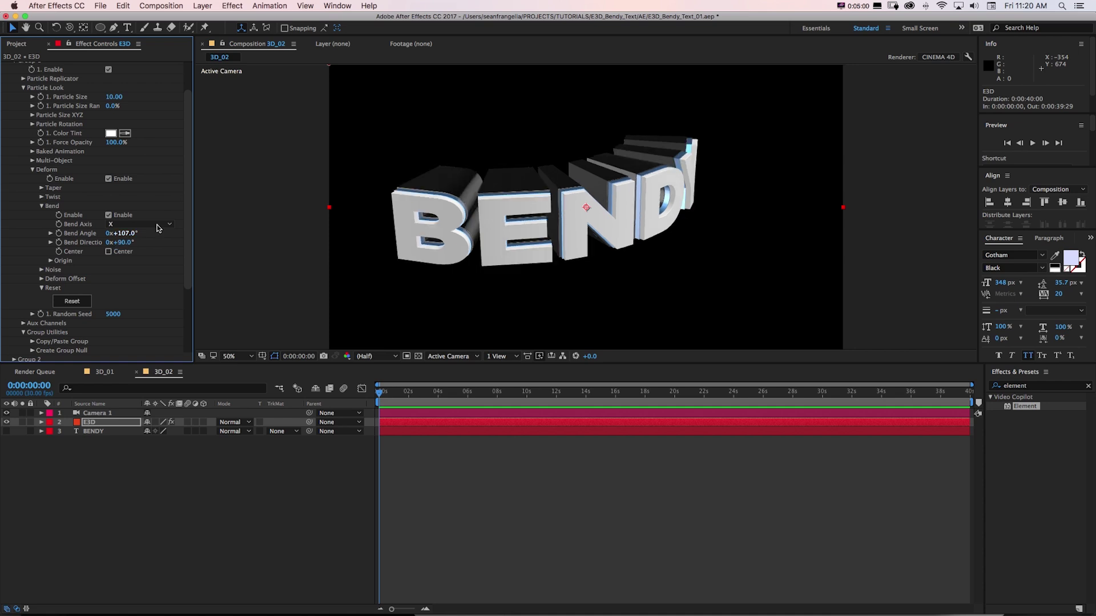
pyautogui.press('c')
pyautogui.moveTo(446, 206); pyautogui.dragTo(369, 215)
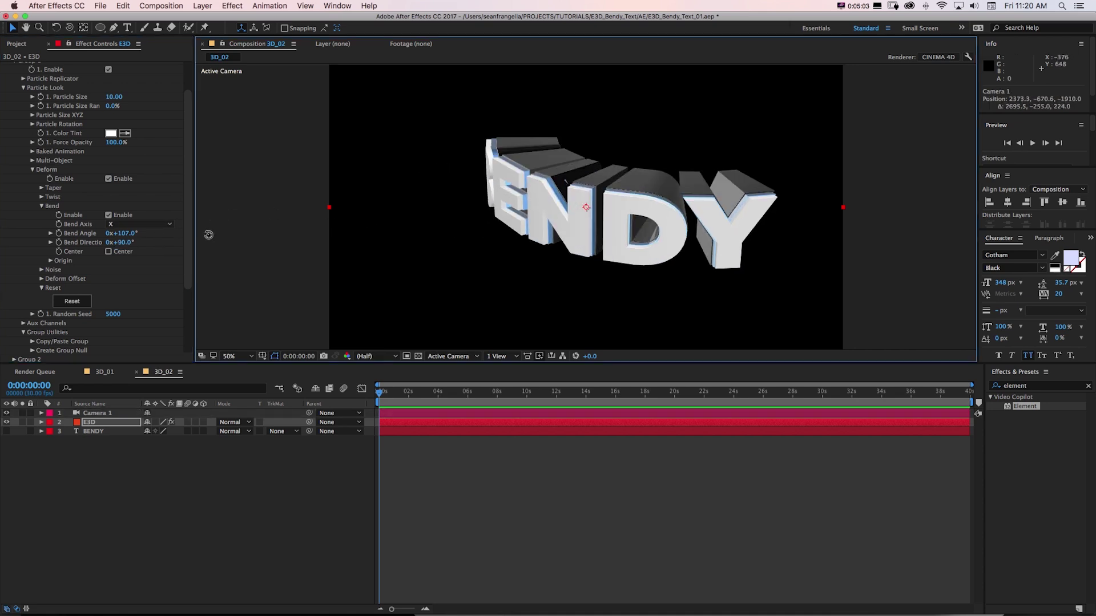
pyautogui.moveTo(128, 233)
pyautogui.mouseDown()
pyautogui.moveTo(240, 231)
pyautogui.moveTo(79, 233)
pyautogui.moveTo(140, 233)
pyautogui.mouseUp()
pyautogui.moveTo(422, 205); pyautogui.dragTo(206, 243)
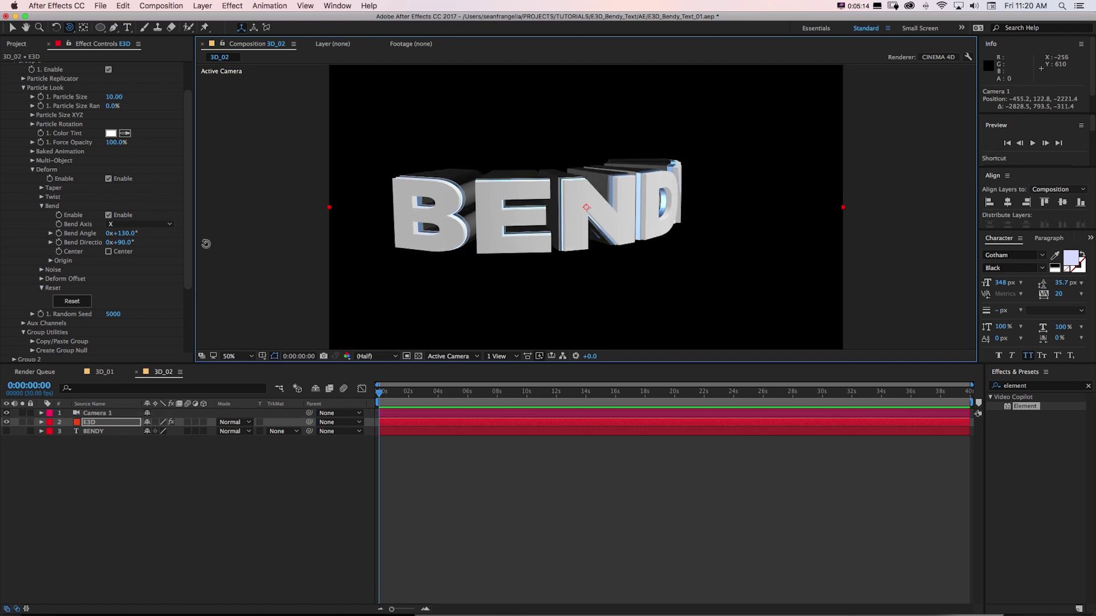
# Try a bend origin Offset X of 1.8 with different Bend Angles and return the offset to 0.
pyautogui.click(49, 261)
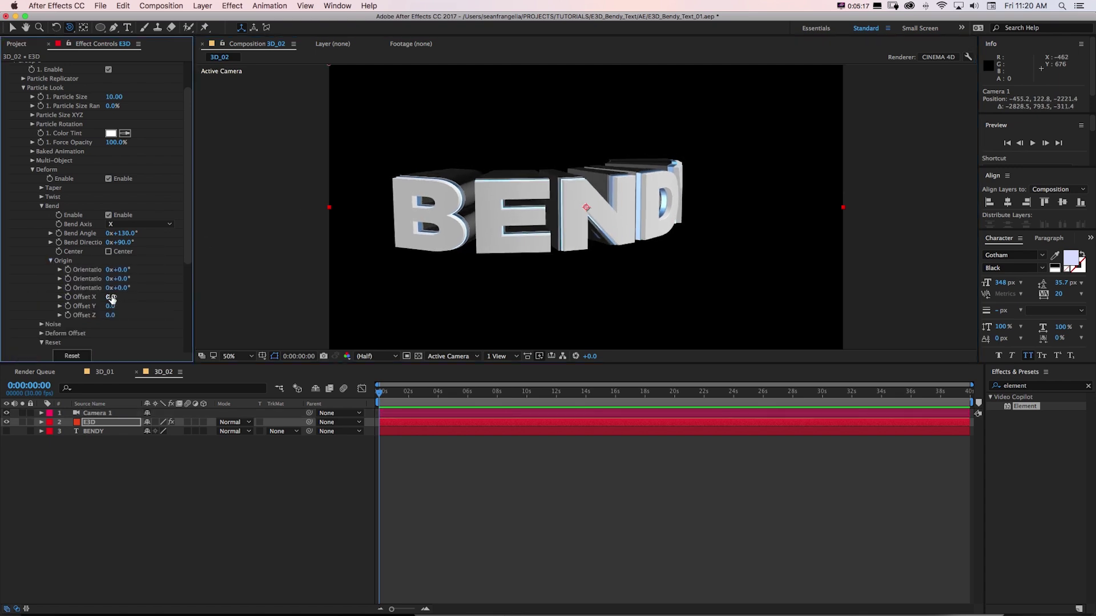
pyautogui.moveTo(112, 298); pyautogui.dragTo(142, 294)
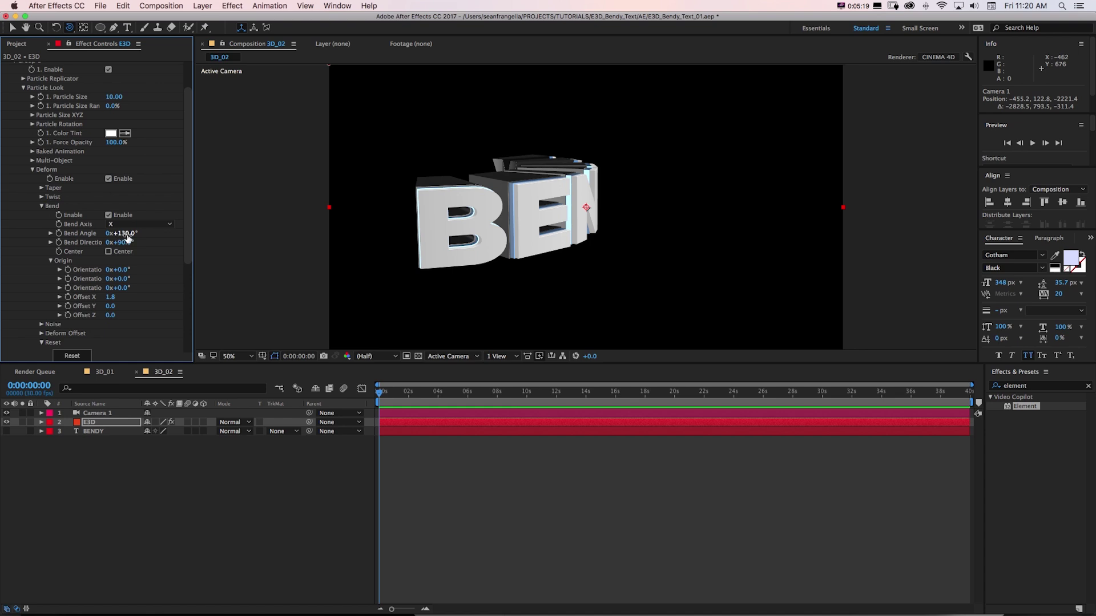
pyautogui.moveTo(128, 237); pyautogui.dragTo(83, 242)
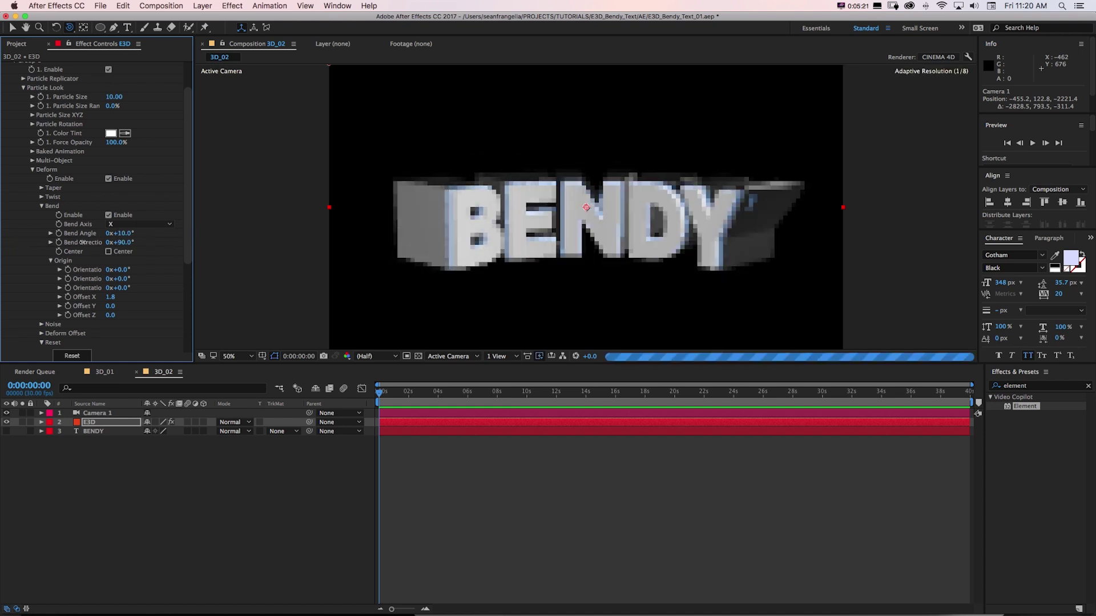
pyautogui.moveTo(82, 242); pyautogui.dragTo(94, 242)
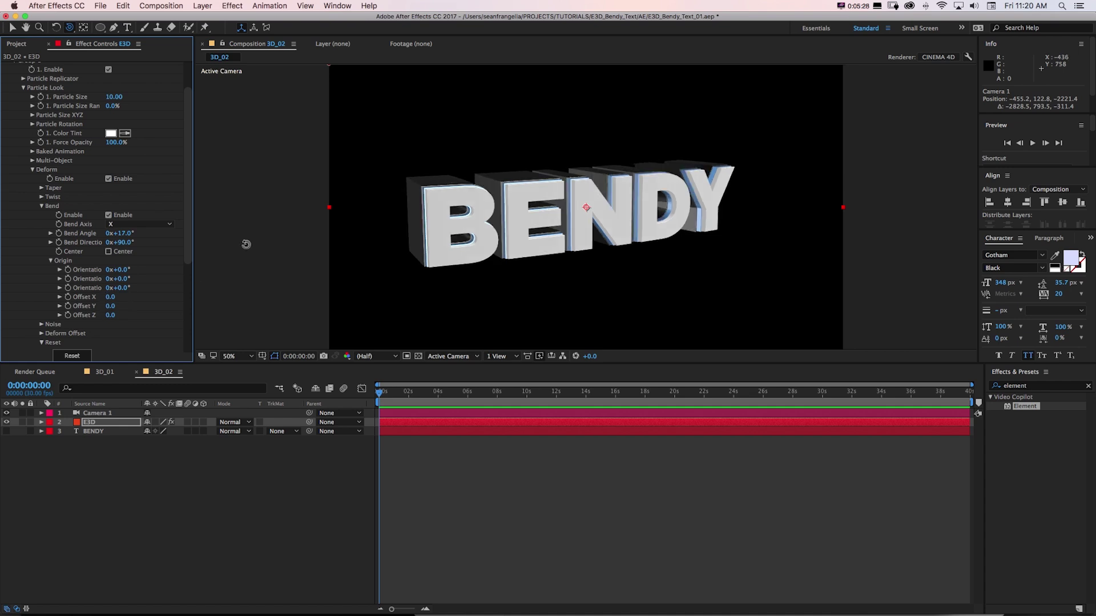
# Set the Bend Angle to 165° and keyframe it at 0:00:00:20.
pyautogui.moveTo(406, 218); pyautogui.dragTo(440, 227)
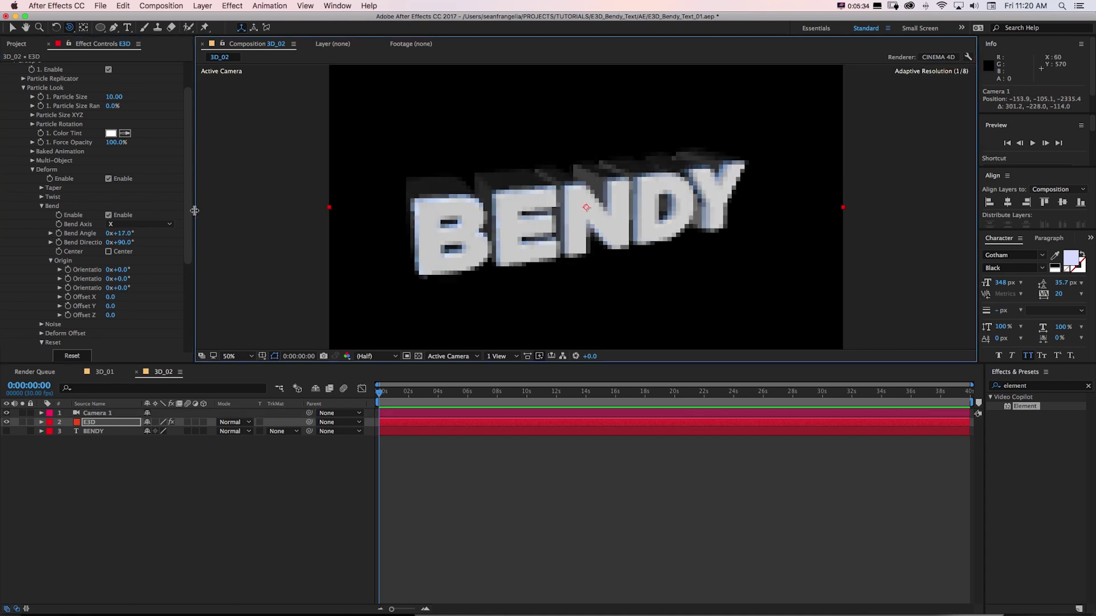
pyautogui.moveTo(120, 234); pyautogui.dragTo(207, 232)
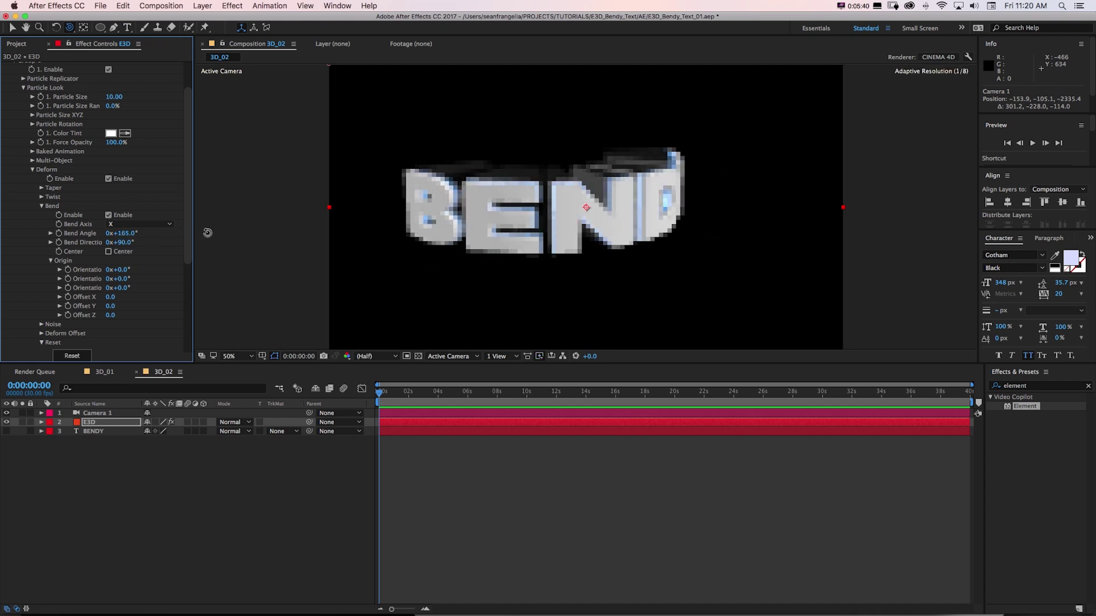
pyautogui.click(388, 393)
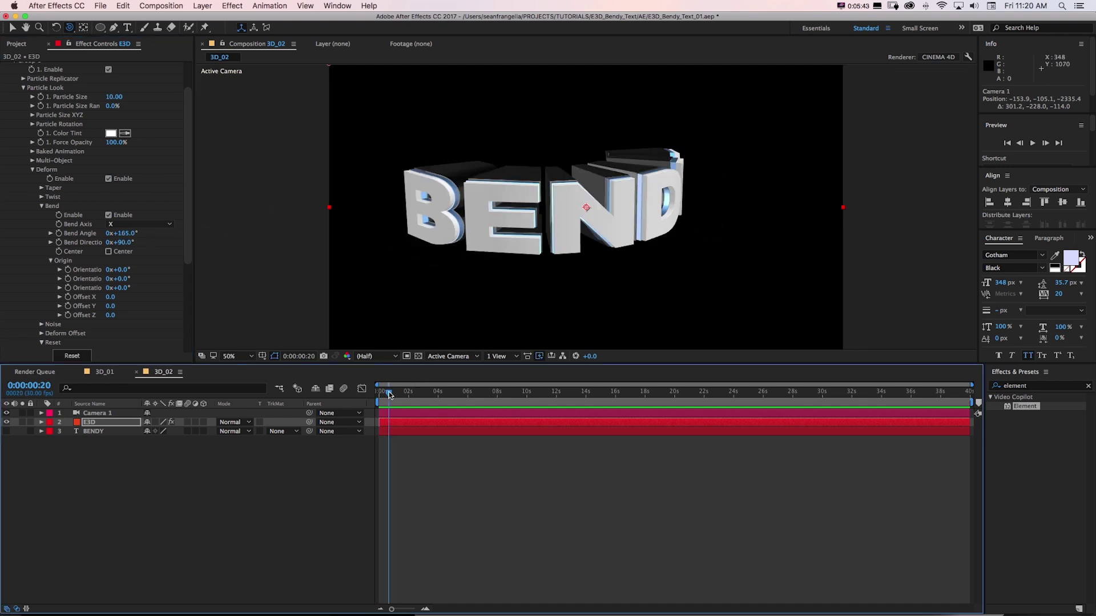
pyautogui.click(80, 234)
pyautogui.press('u')
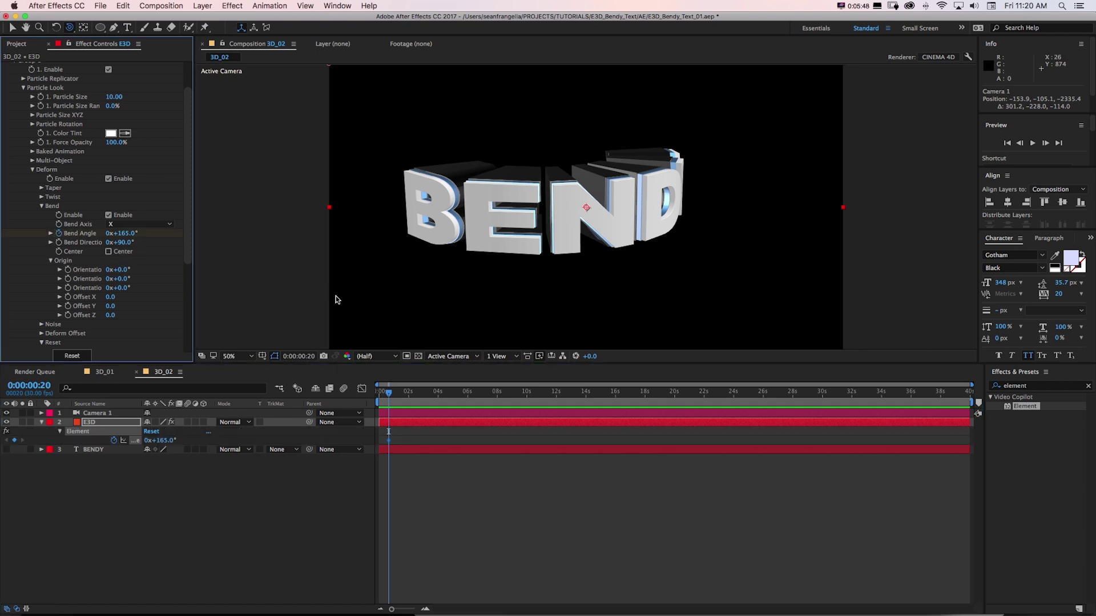
# Add a Bend Angle keyframe of -73° at 0:00:01:00.
pyautogui.keyDown('alt'); pyautogui.scroll(3, 480, 484); pyautogui.keyUp('alt')
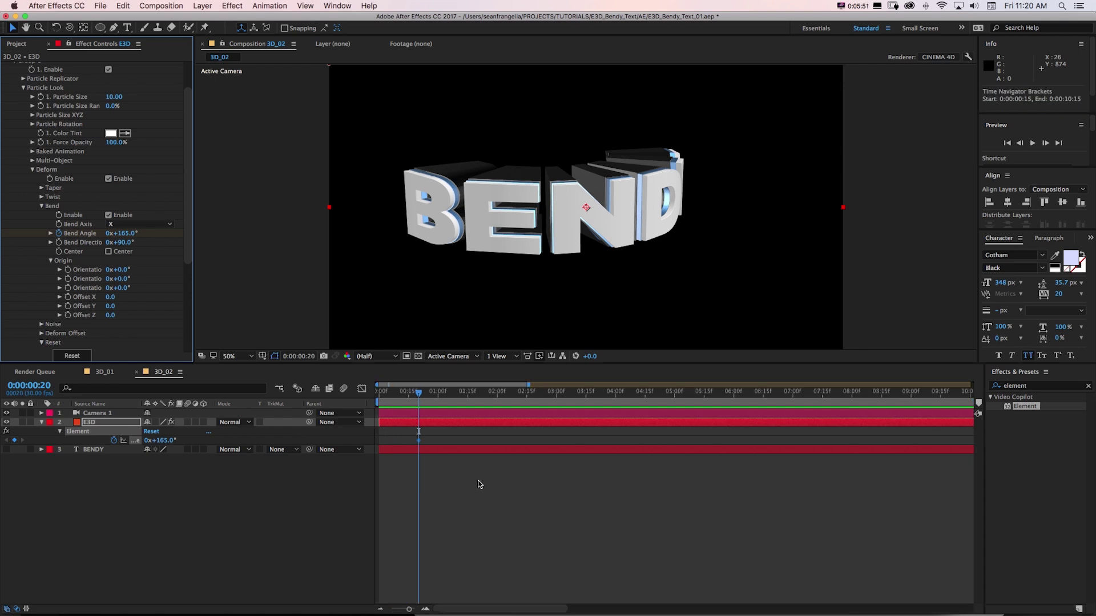
pyautogui.hotkey('shift', 'pagedown')
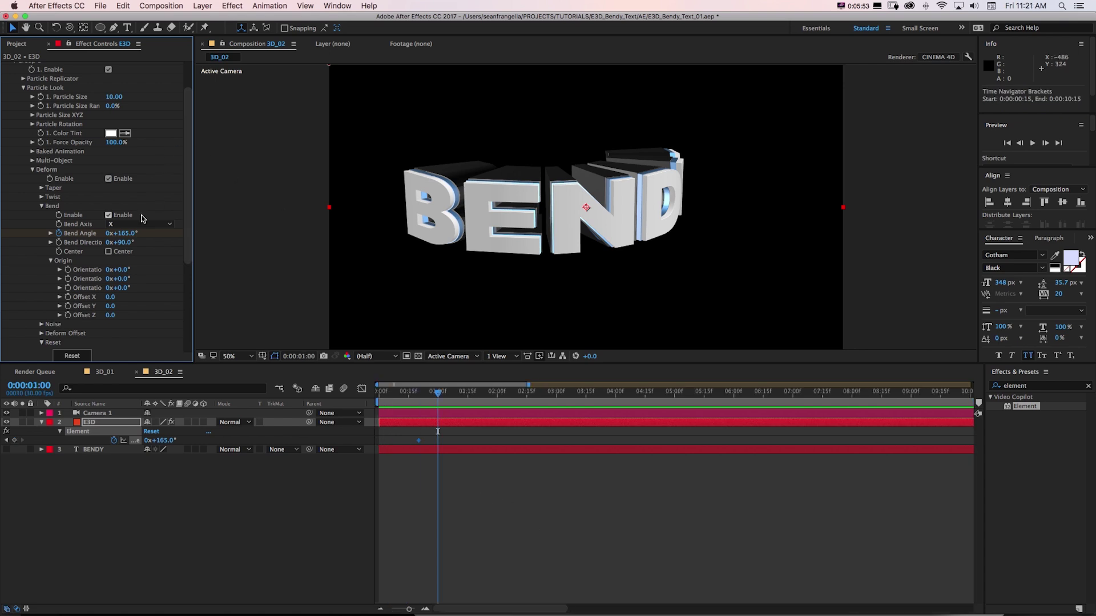
pyautogui.moveTo(120, 232); pyautogui.dragTo(2, 234)
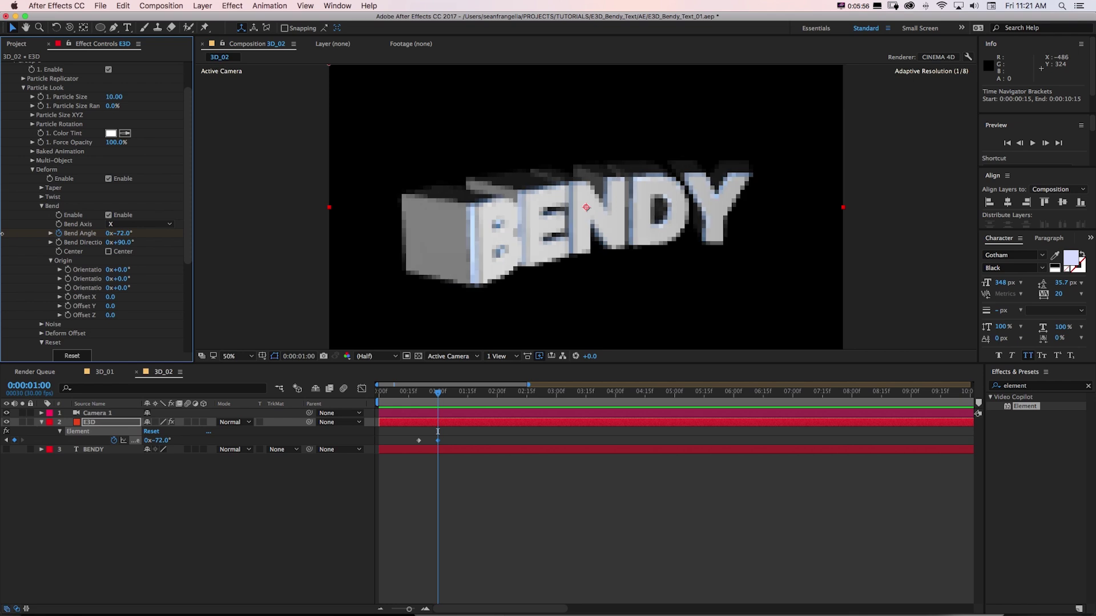
# Copy the first Bend Angle keyframe to 0:00:01:10.
pyautogui.hotkey('shift', 'pagedown')
pyautogui.click(419, 440)
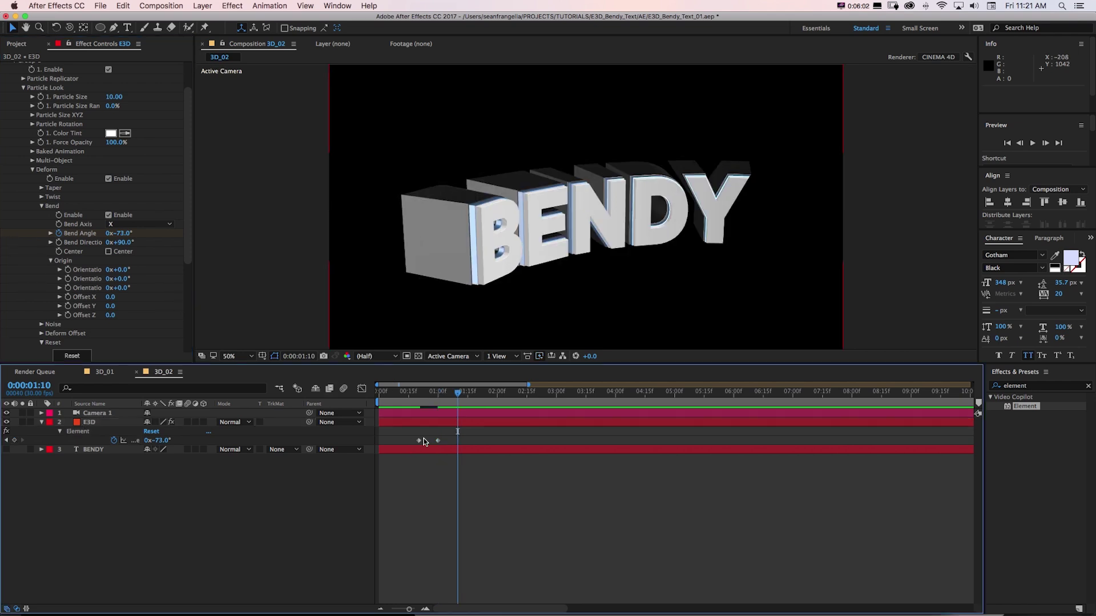
pyautogui.hotkey('ctrl', 'v')
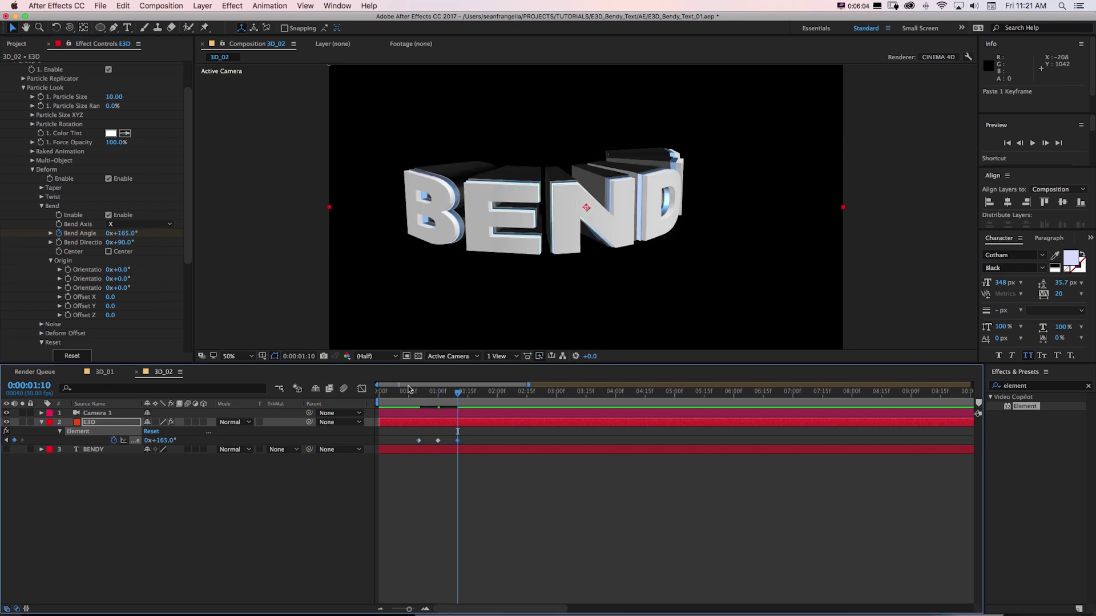
# Add Bend Angle keyframes of -115° at 0:00:02:00 and 0° at 0:00:03:00, and preview the bend.
pyautogui.moveTo(408, 390); pyautogui.dragTo(497, 392)
pyautogui.moveTo(121, 233)
pyautogui.mouseDown()
pyautogui.moveTo(103, 232)
pyautogui.moveTo(118, 234)
pyautogui.mouseUp()
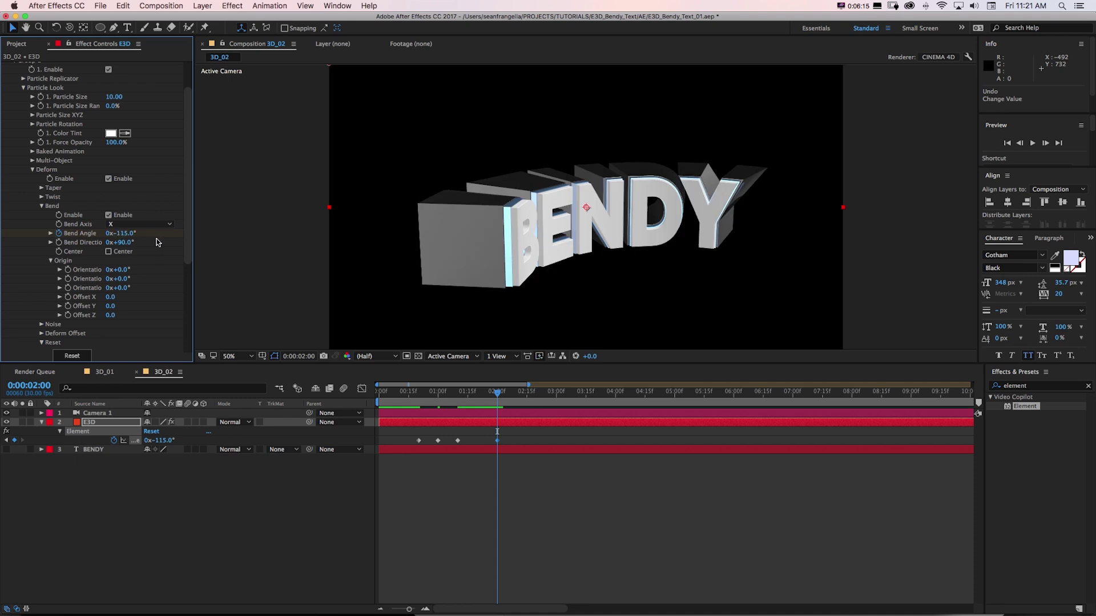
pyautogui.press('space')
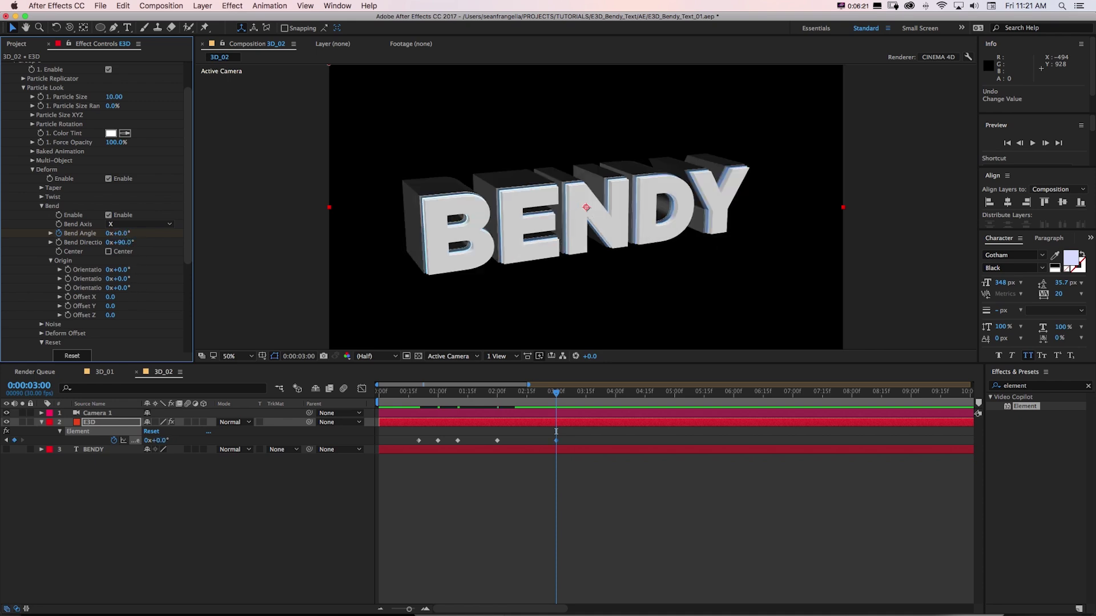
pyautogui.press('space')
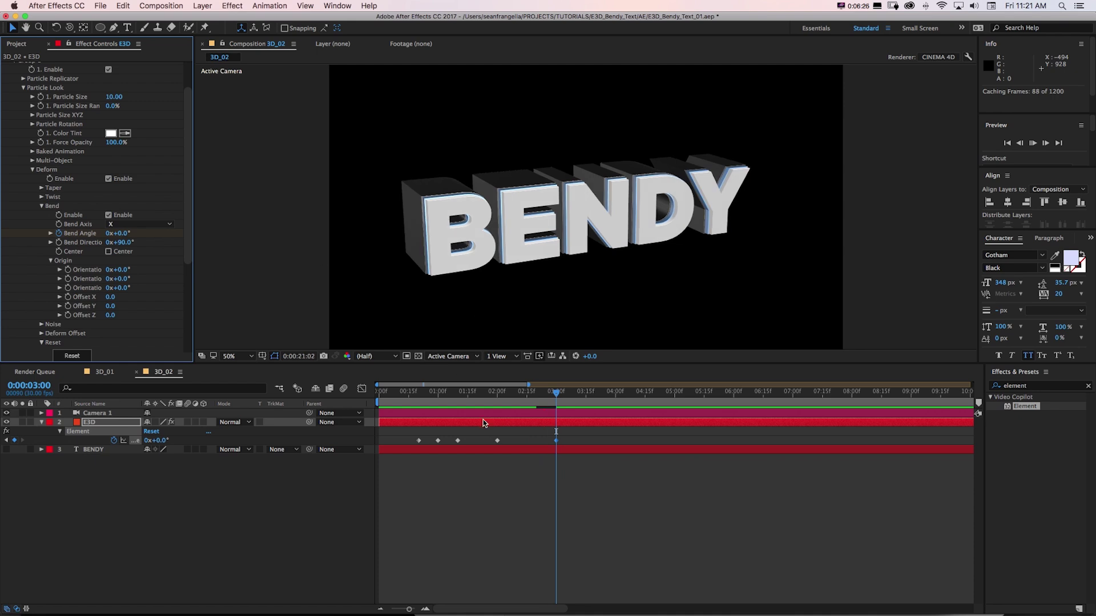
pyautogui.moveTo(411, 393); pyautogui.dragTo(475, 393)
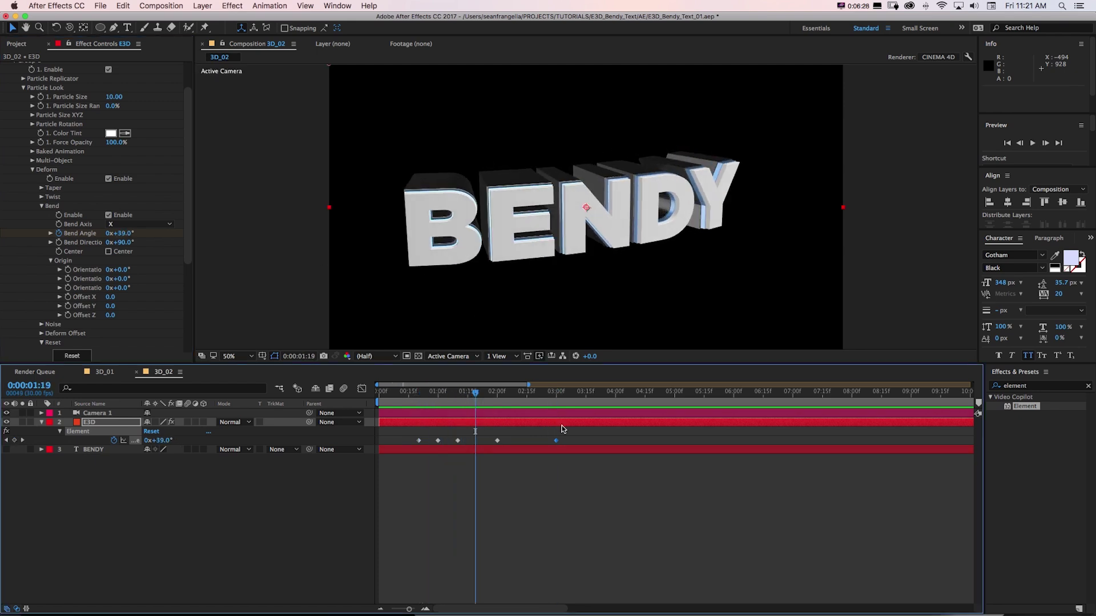
# Apply Easy Ease to all Bend Angle keyframes and preview them with the work area ending at 0:00:04:01.
pyautogui.moveTo(574, 436); pyautogui.dragTo(417, 445)
pyautogui.rightClick(418, 442)
pyautogui.moveTo(469, 566)
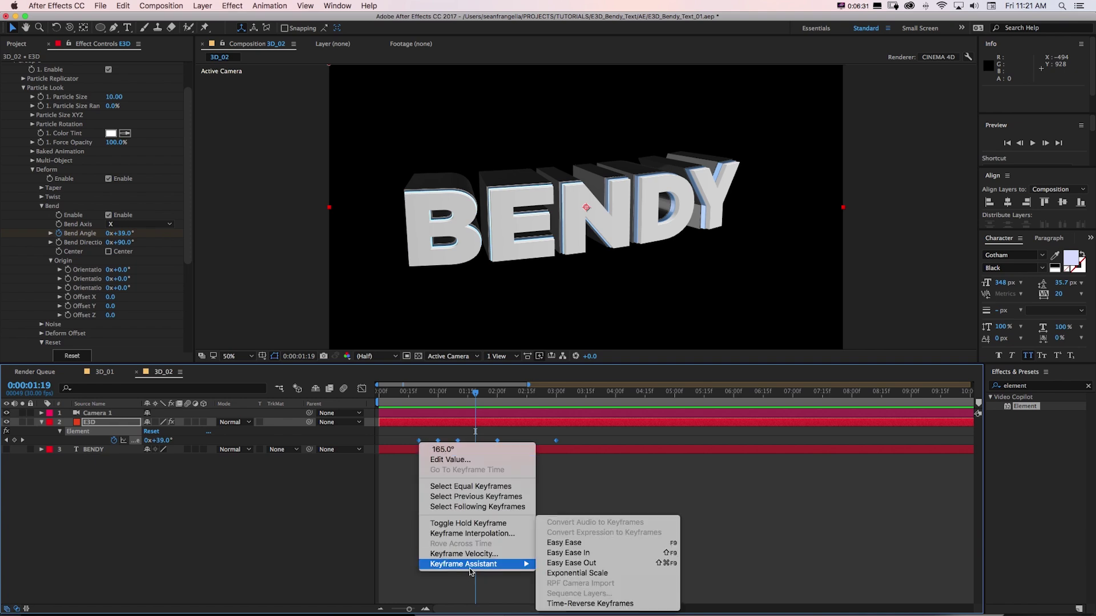
pyautogui.click(558, 546)
pyautogui.click(617, 394)
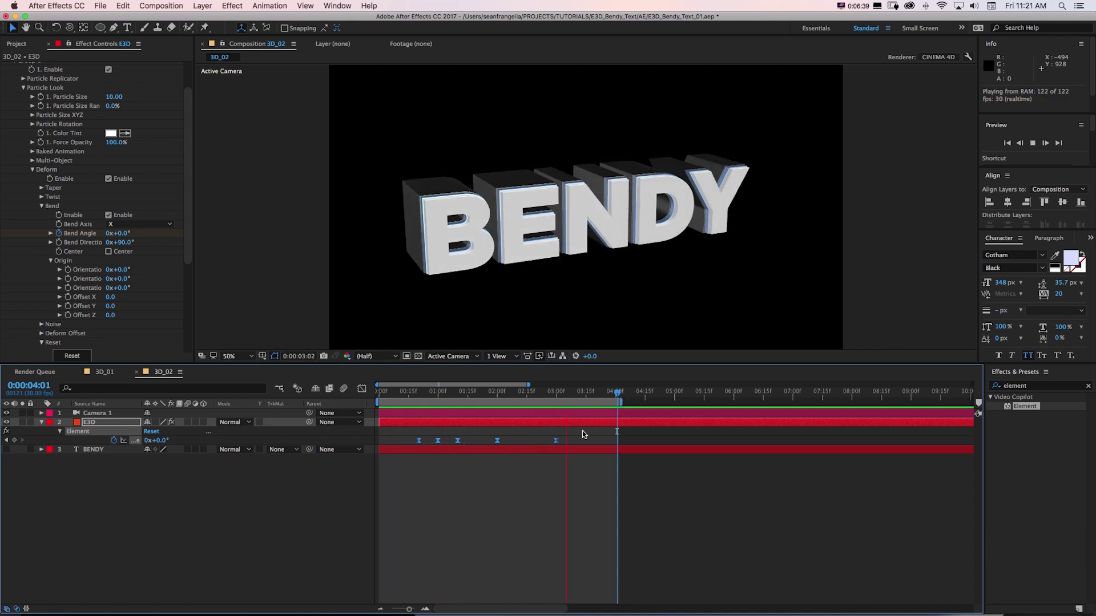
# In the Bend Angle speed graph, increase the easing influence out of the first keyframe and into the last one.
pyautogui.moveTo(583, 434); pyautogui.dragTo(402, 438)
pyautogui.click(361, 389)
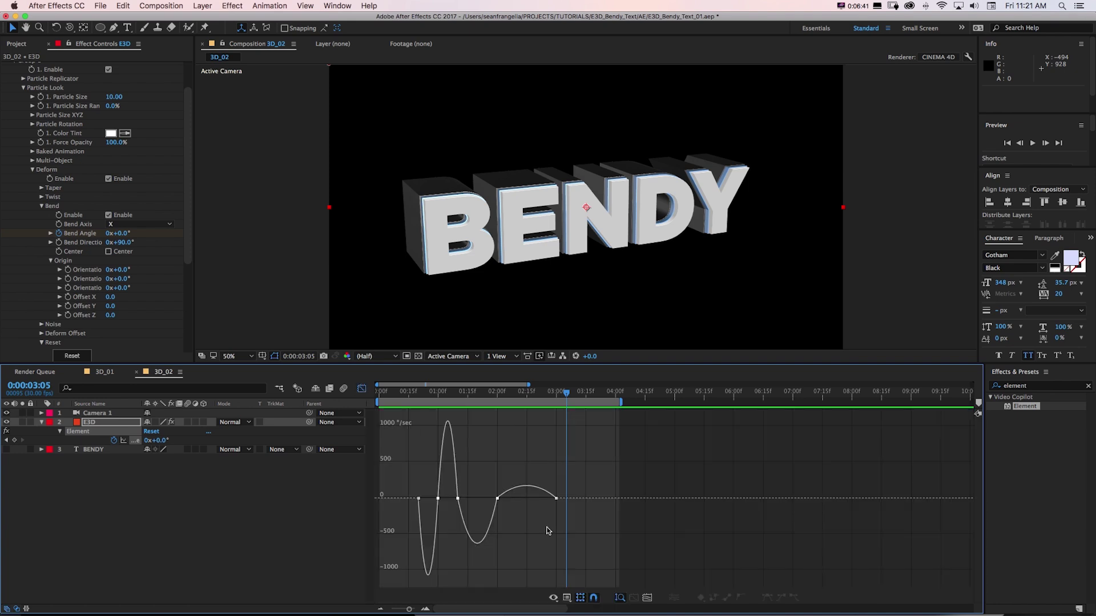
pyautogui.moveTo(548, 499); pyautogui.dragTo(529, 504)
pyautogui.click(420, 498)
pyautogui.moveTo(427, 499); pyautogui.dragTo(429, 498)
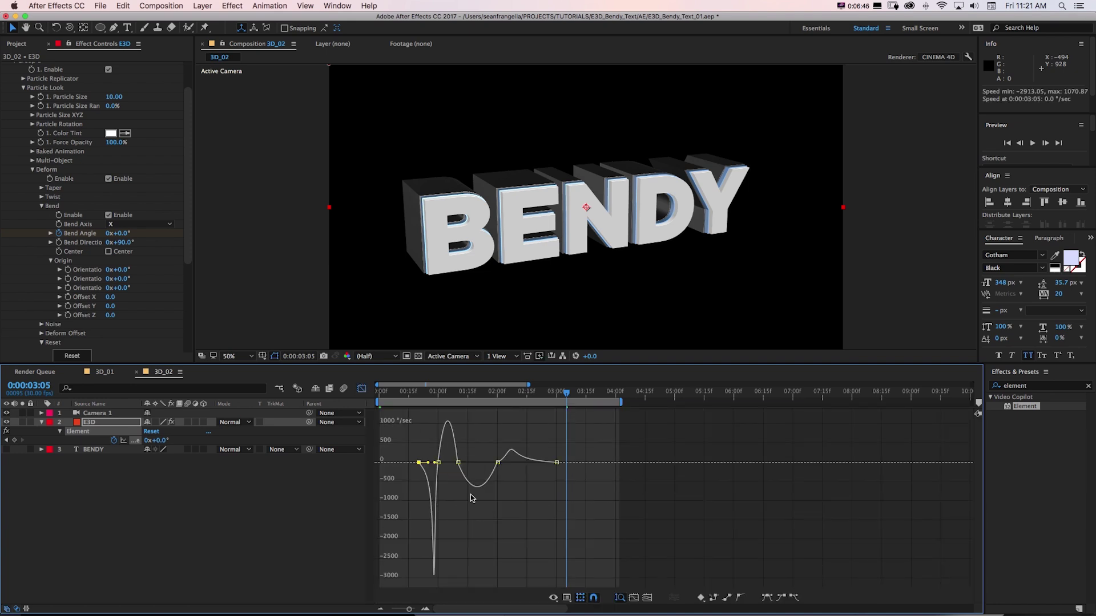
pyautogui.press('space')
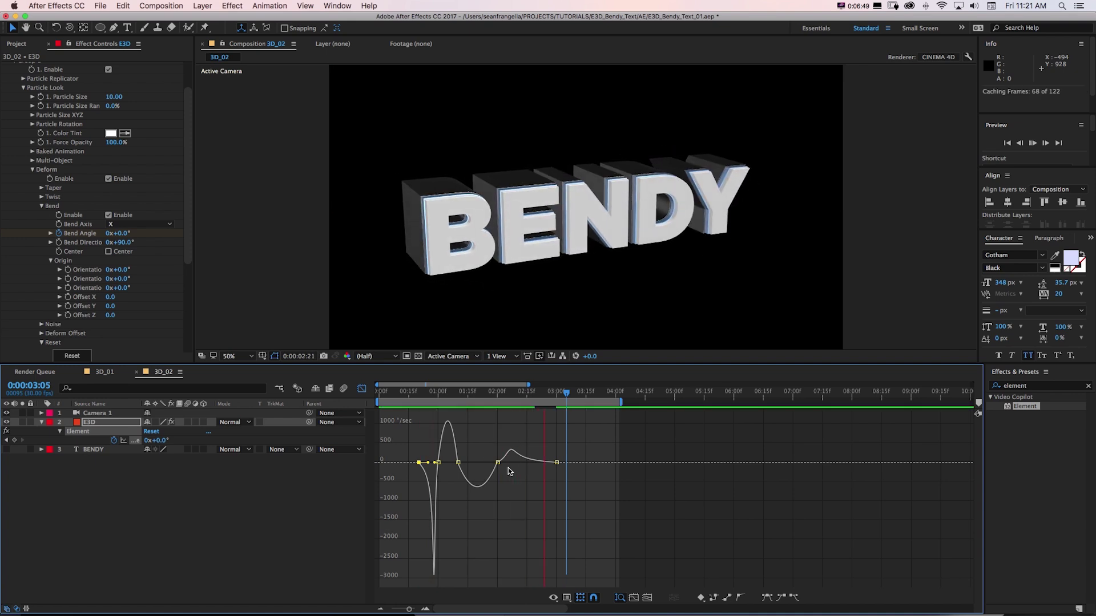
# Lengthen the easing into the 0:00:02:00 keyframe, preview it, and try a stronger ease between the first two keyframes.
pyautogui.moveTo(464, 464); pyautogui.dragTo(485, 453)
pyautogui.press('space')
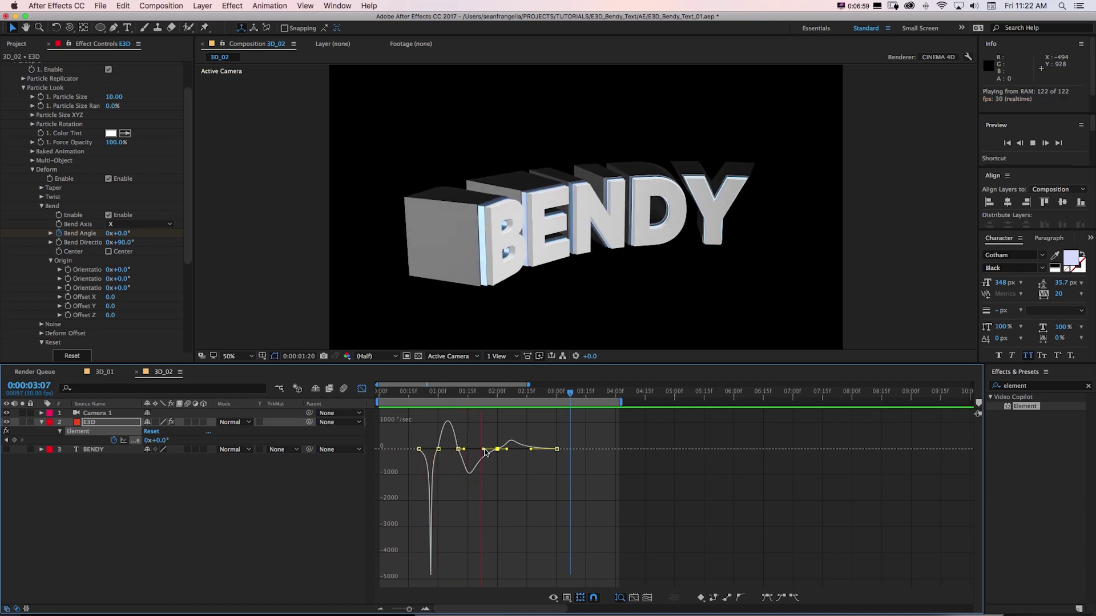
pyautogui.press('space')
pyautogui.click(431, 450)
pyautogui.moveTo(431, 450); pyautogui.dragTo(432, 451)
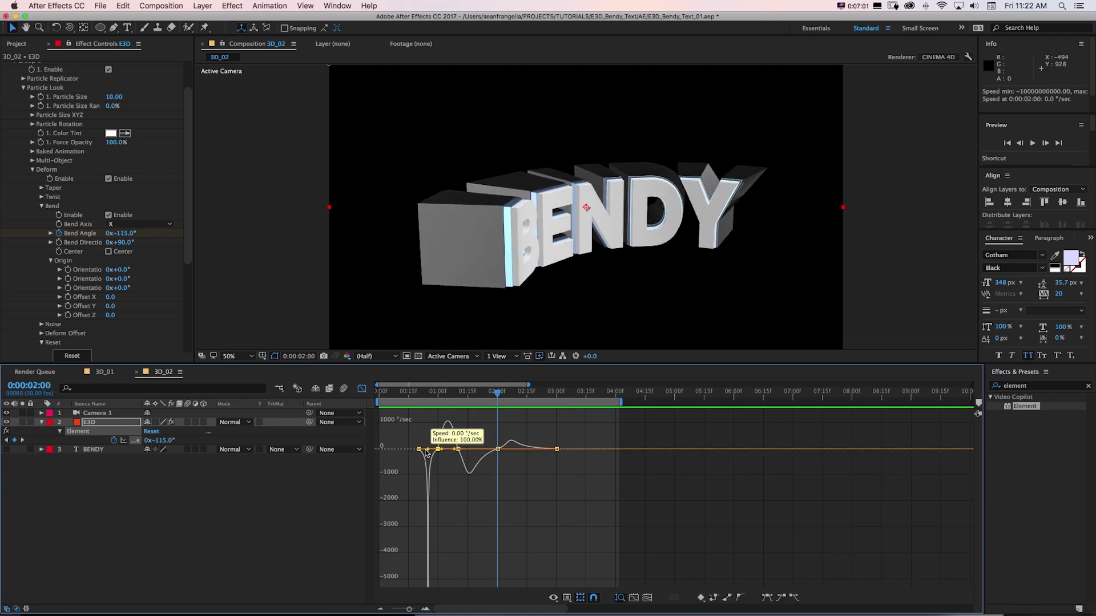
# Edit the Bend Angle value graph, lengthening the easing handles at the 0:00:01:10, 0:00:02:00 and 0:00:03:00 keyframes, and preview the curve.
pyautogui.keyDown('alt'); pyautogui.scroll(4, 449, 455); pyautogui.keyUp('alt')
pyautogui.keyDown('alt'); pyautogui.scroll(-1, 449, 455); pyautogui.keyUp('alt')
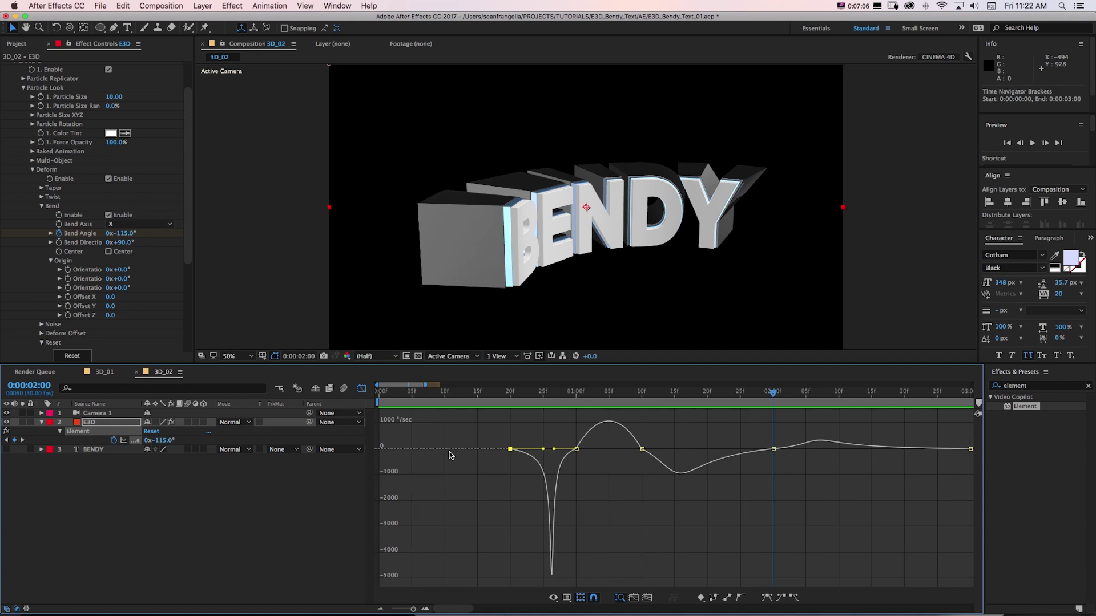
pyautogui.keyDown('alt'); pyautogui.scroll(-1, 449, 455); pyautogui.keyUp('alt')
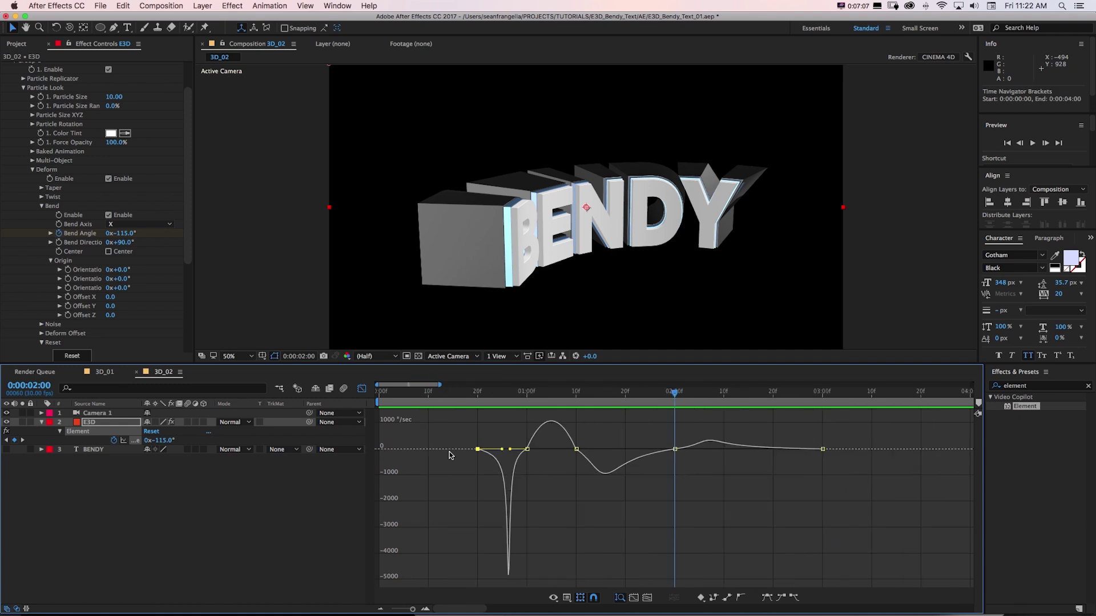
pyautogui.click(566, 596)
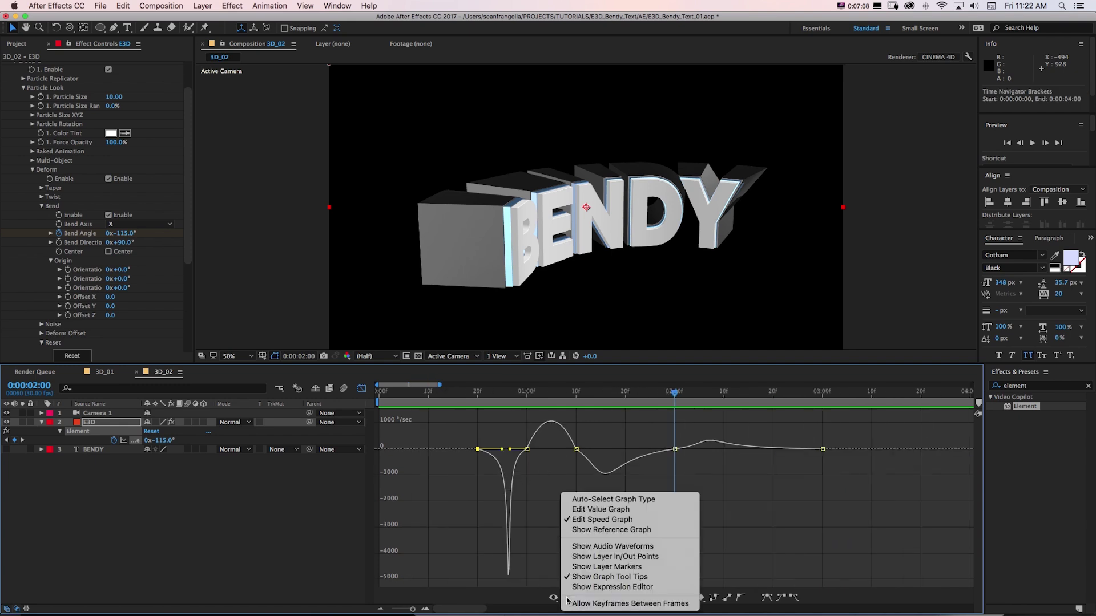
pyautogui.click(591, 510)
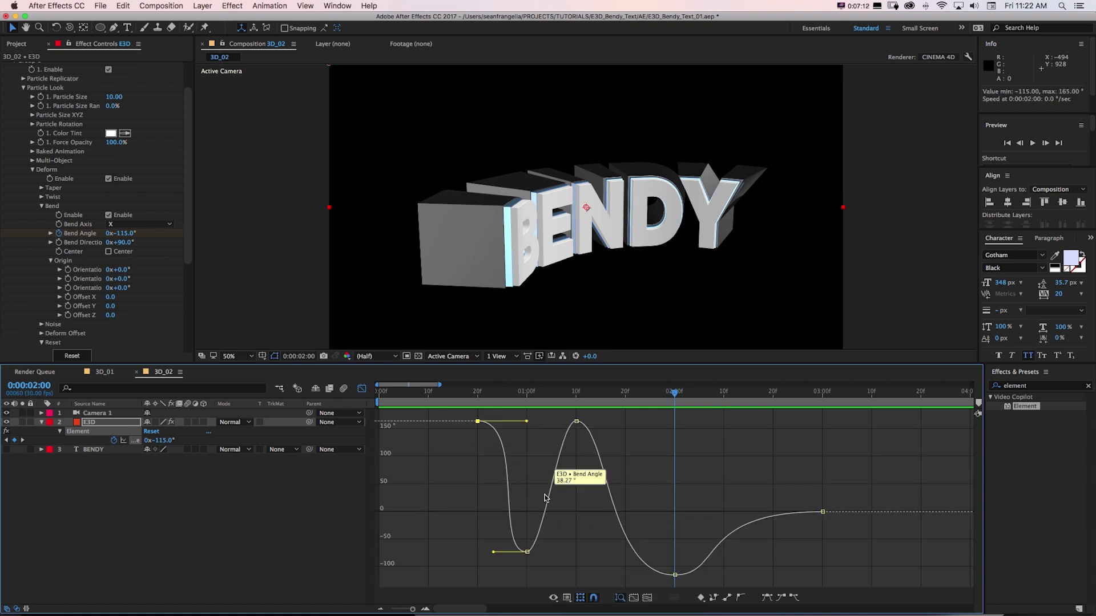
pyautogui.click(821, 512)
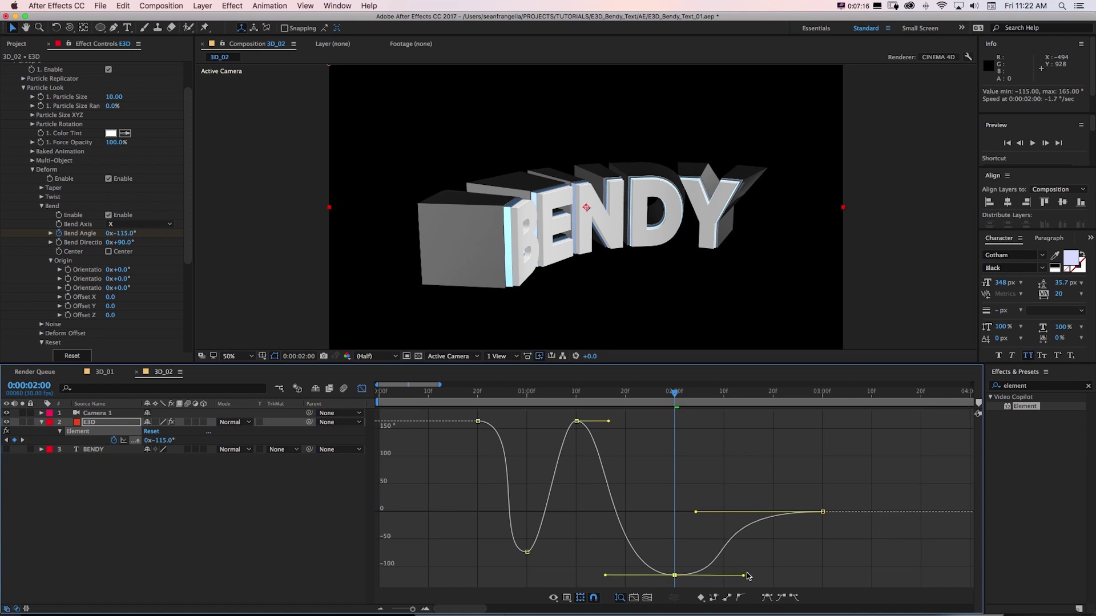
pyautogui.click(576, 422)
pyautogui.moveTo(560, 423); pyautogui.dragTo(553, 424)
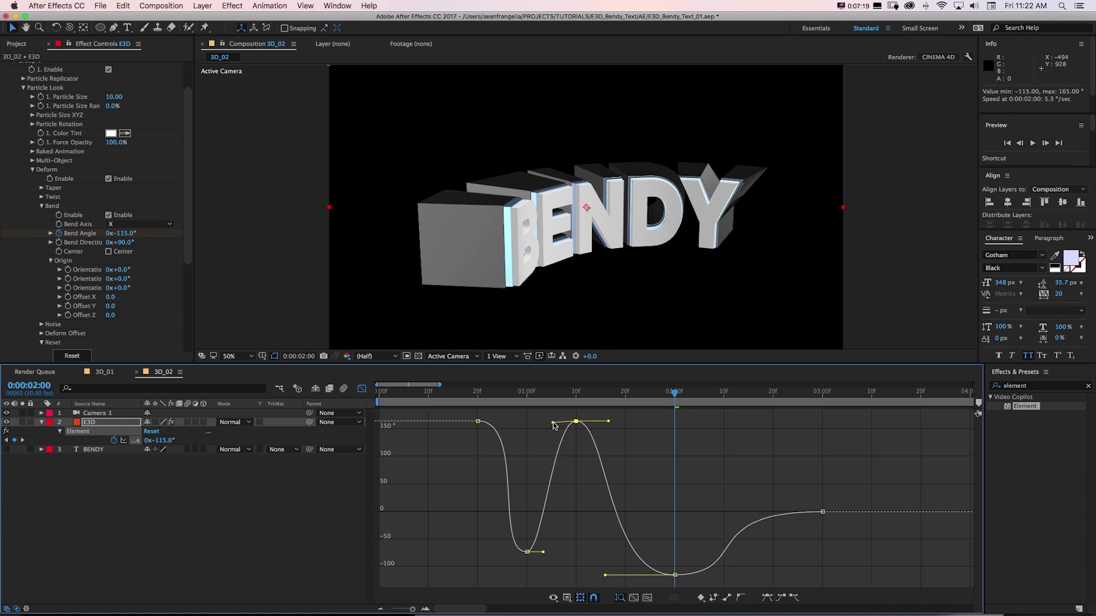
pyautogui.press('space')
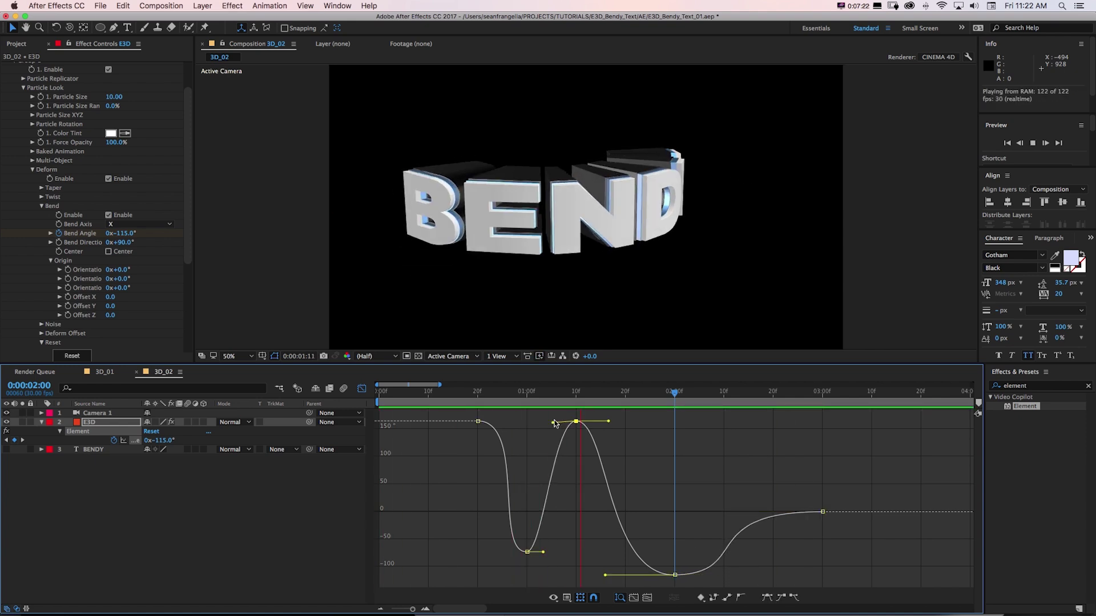
pyautogui.hotkey('shift', 'F3')
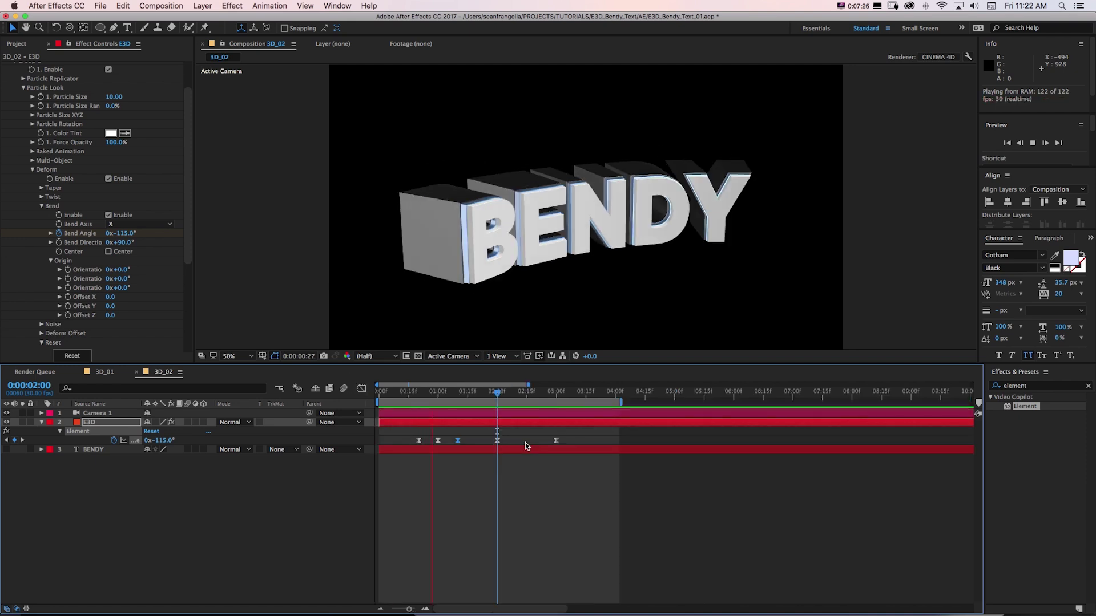
# Keyframe Camera 1's Point of Interest and Position at 0:00:00:00.
pyautogui.click(386, 413)
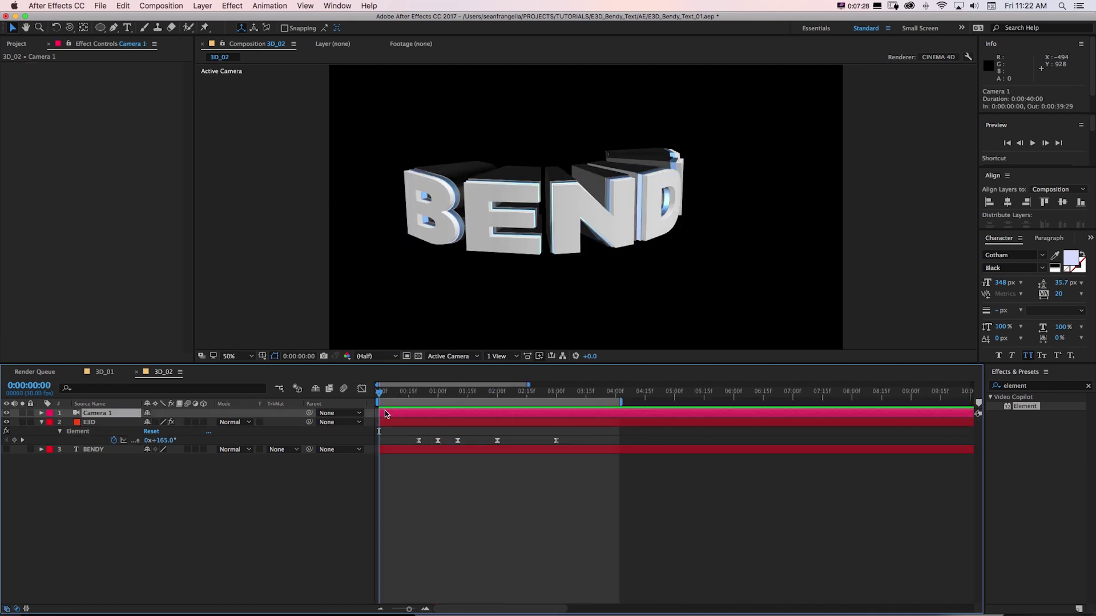
pyautogui.press('p')
pyautogui.click(69, 422)
pyautogui.click(68, 431)
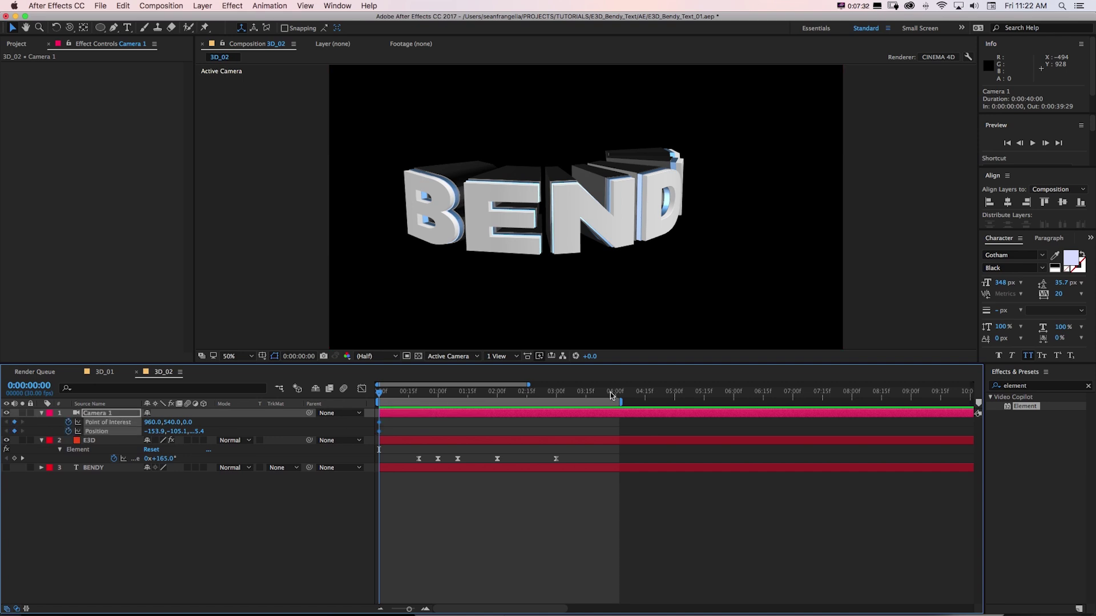
# At 0:00:04:01, orbit Camera 1 around the text to Position 2674.0, 516.7, -2042.7 and preview the camera move.
pyautogui.click(617, 392)
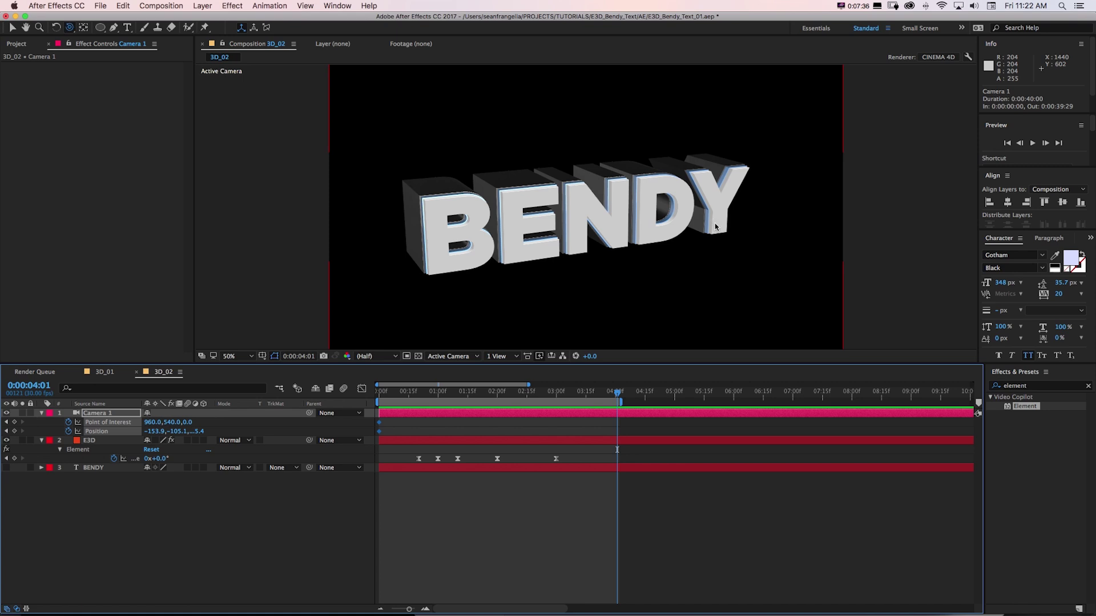
pyautogui.press('v')
pyautogui.press('space')
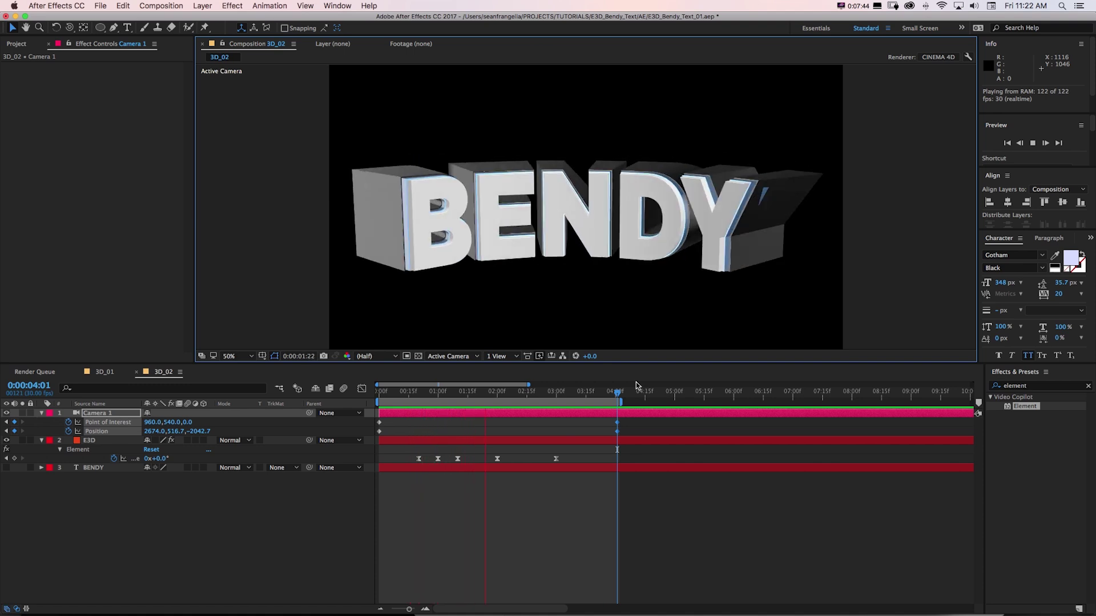
pyautogui.press('space')
pyautogui.press('k')
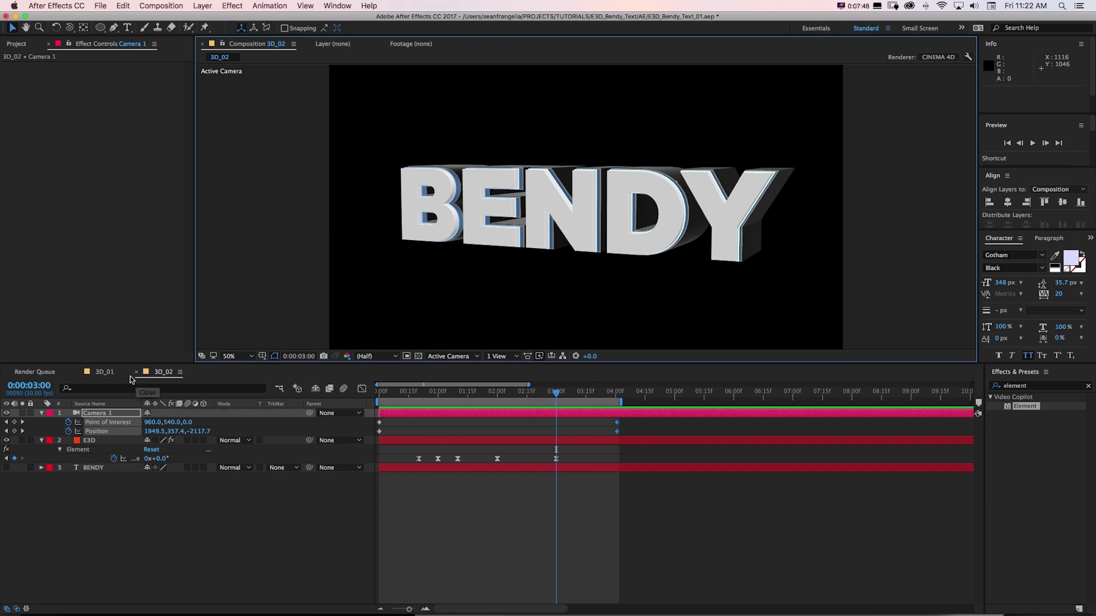
# Review the textured bend animation in the 3D_01 composition, and return to the E3D layer in 3D_02.
pyautogui.click(106, 372)
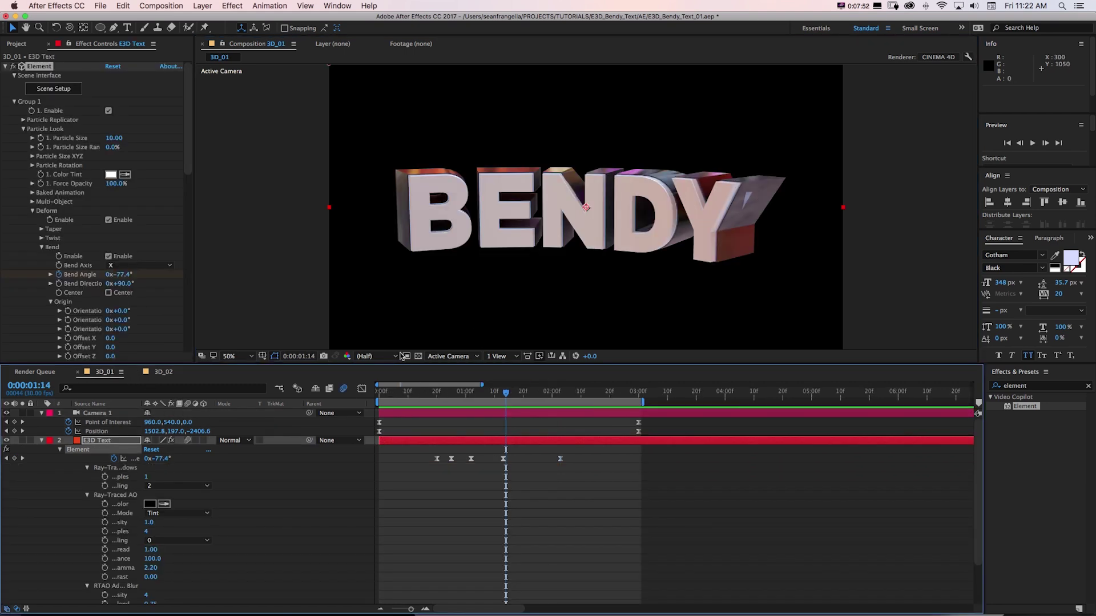
pyautogui.moveTo(398, 394); pyautogui.dragTo(572, 402)
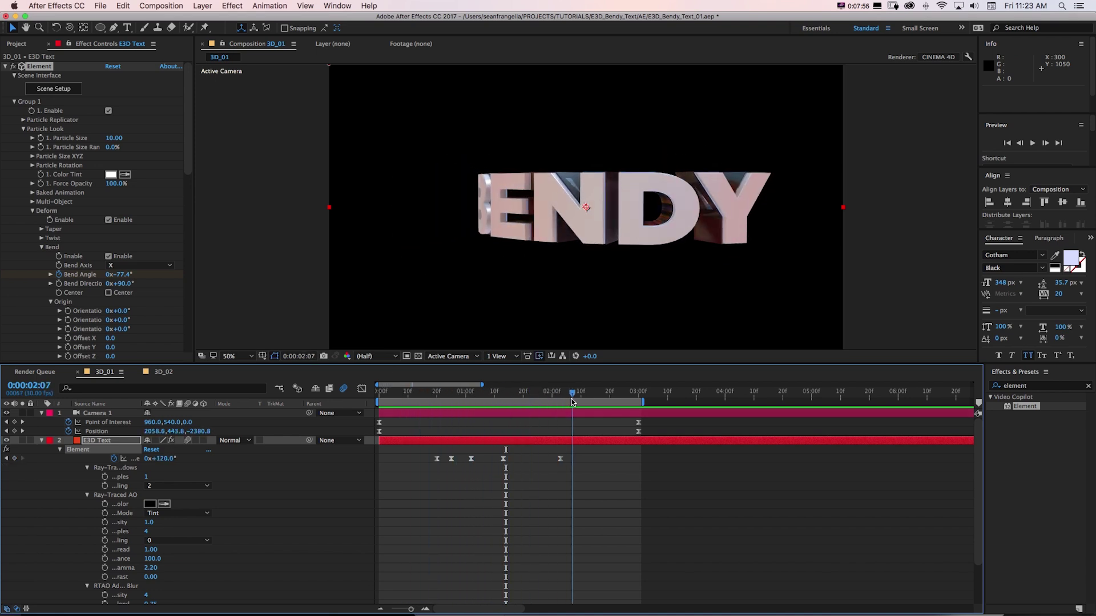
pyautogui.click(164, 372)
pyautogui.click(105, 442)
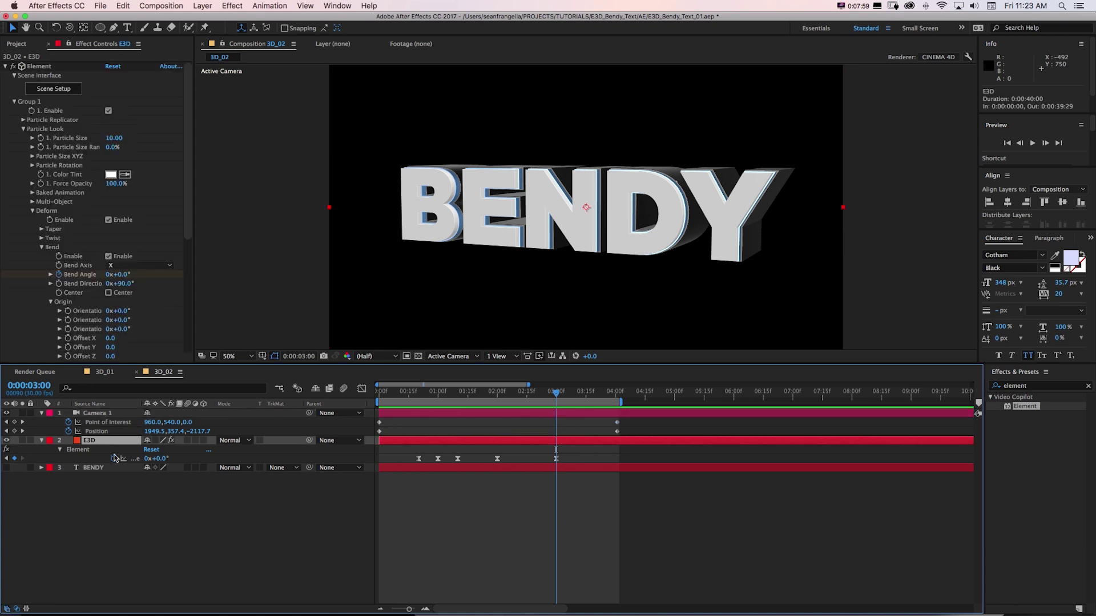
# Open the Element Scene Setup, show the environment in the preview, and inspect the text from several angles.
pyautogui.click(50, 90)
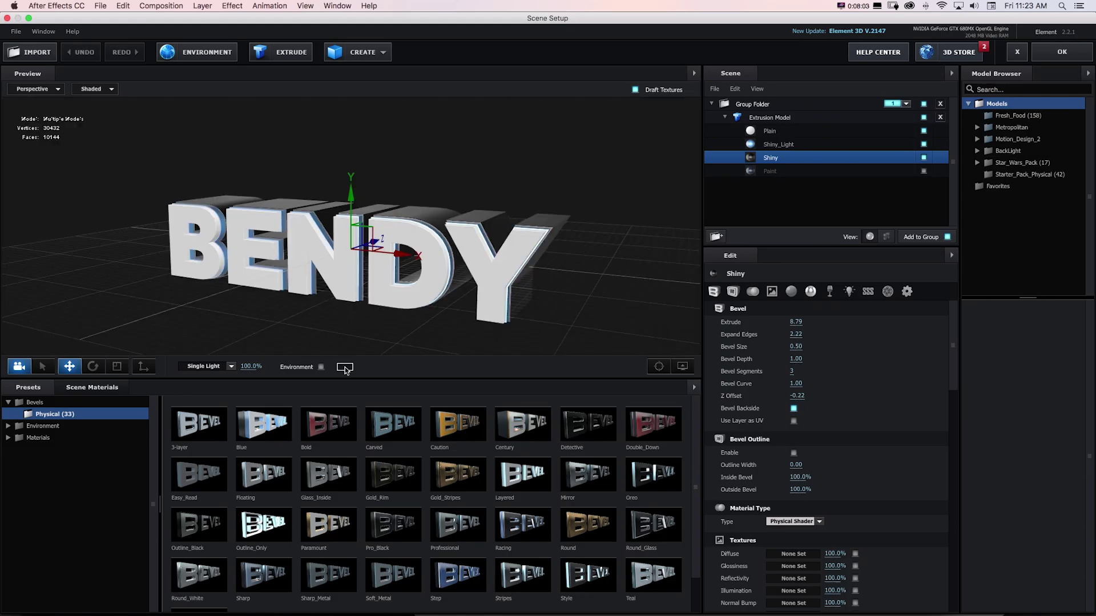
pyautogui.click(321, 367)
pyautogui.moveTo(393, 176); pyautogui.dragTo(204, 185)
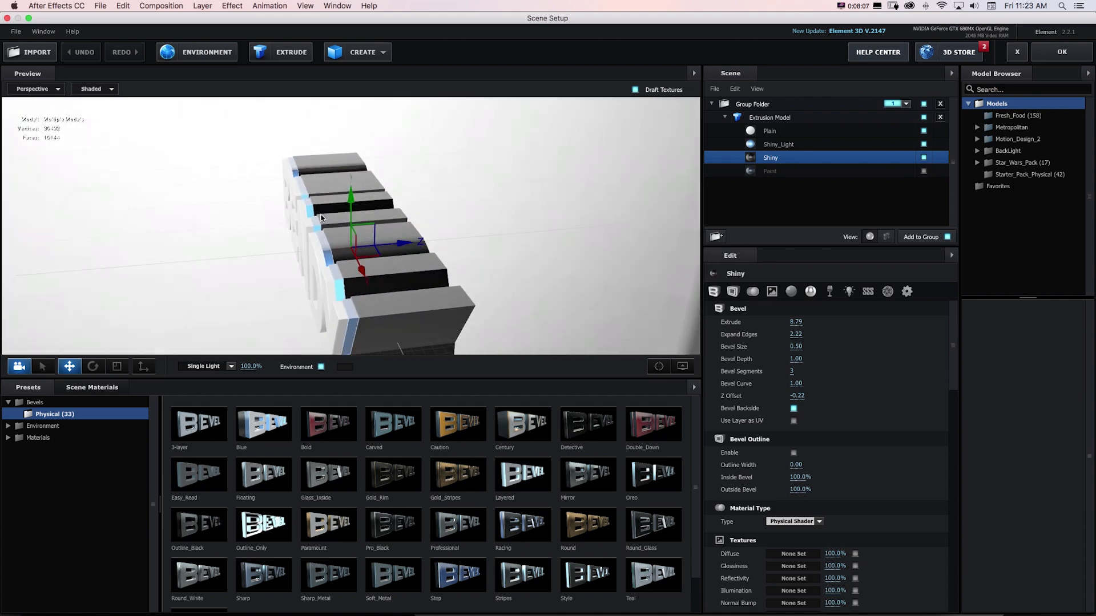
pyautogui.moveTo(289, 188); pyautogui.dragTo(322, 226)
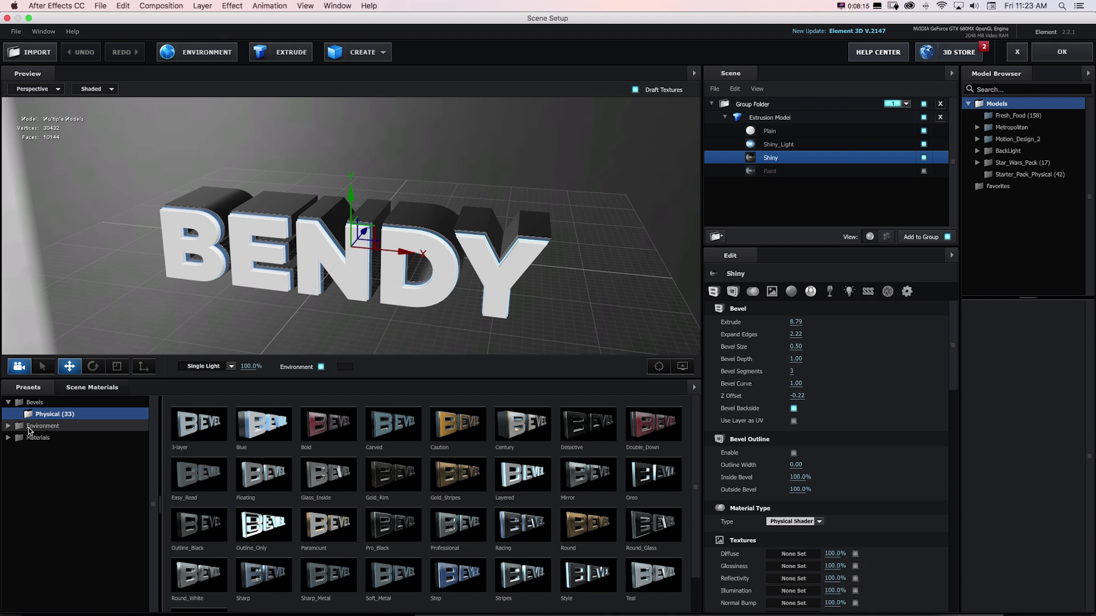
# Apply the Beach_Mandalay environment map from the 360_Maps Vegas_City _Maps_2K presets.
pyautogui.click(29, 428)
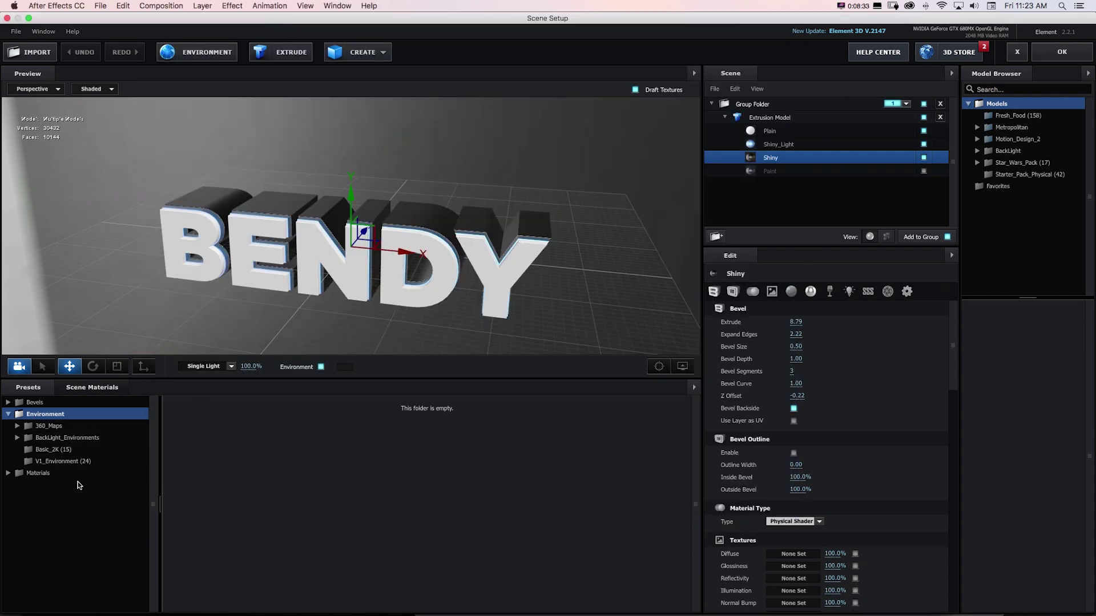
pyautogui.click(31, 428)
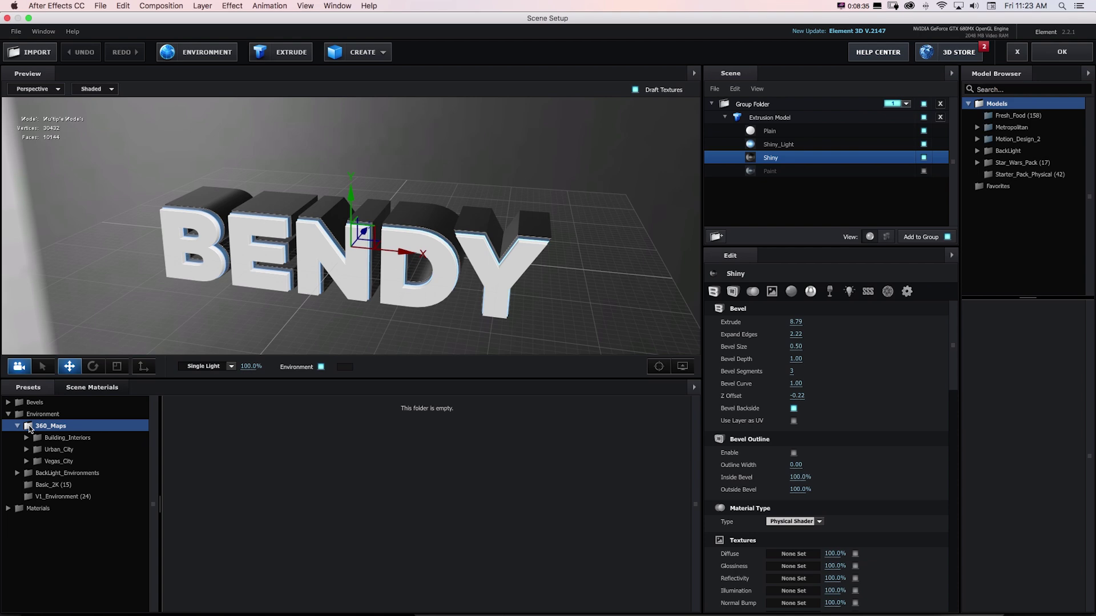
pyautogui.click(40, 463)
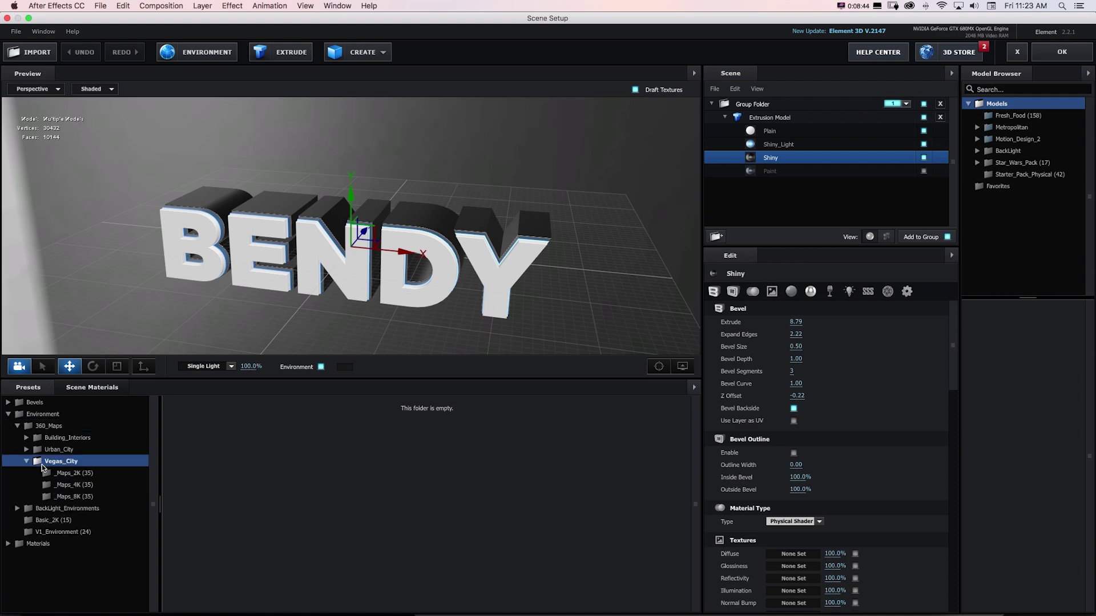
pyautogui.click(46, 473)
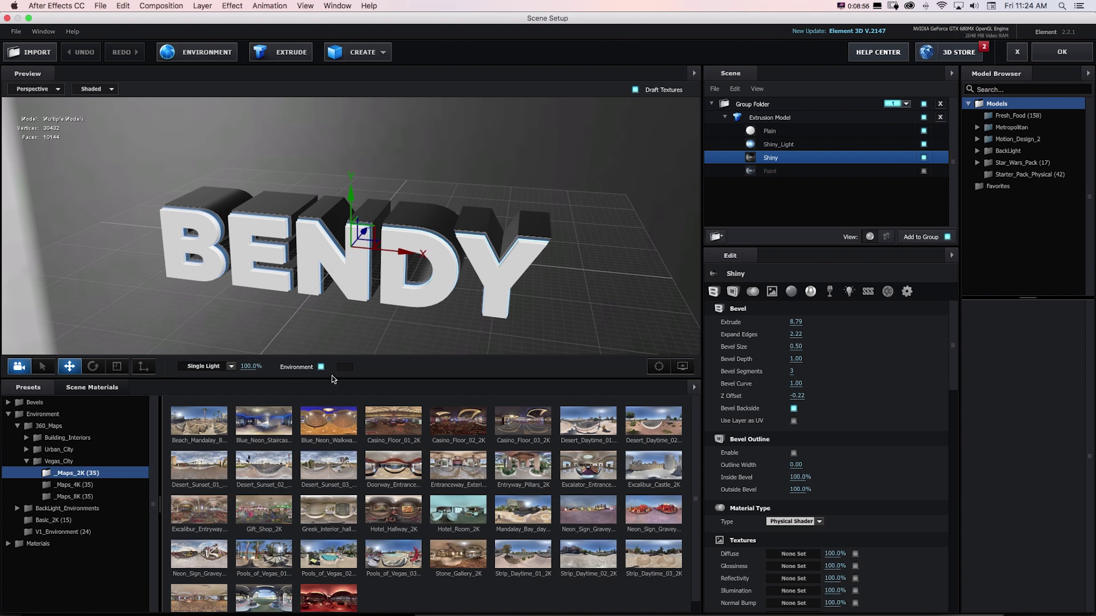
pyautogui.click(209, 426)
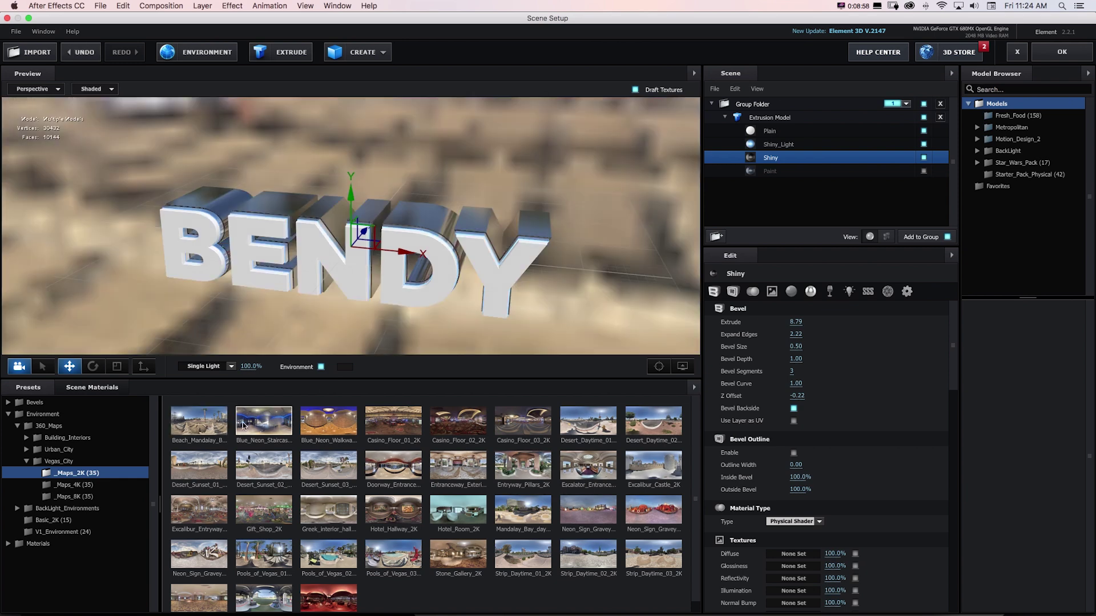
# Inspect the environment map's reflections on the text from several angles in the Scene Setup preview.
pyautogui.moveTo(248, 318); pyautogui.dragTo(308, 315)
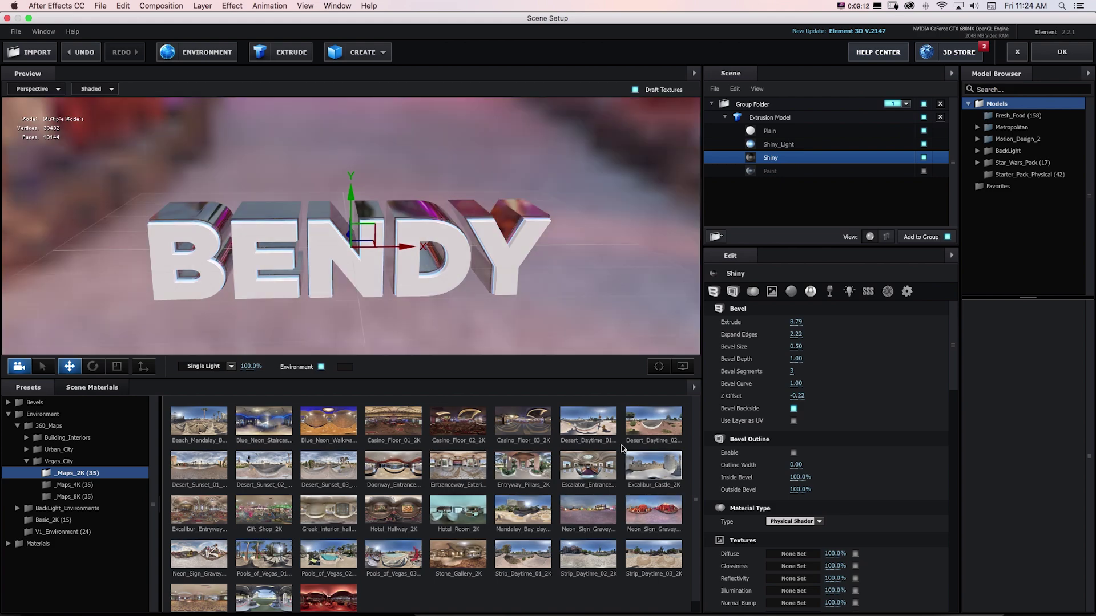
pyautogui.moveTo(570, 286); pyautogui.dragTo(431, 293)
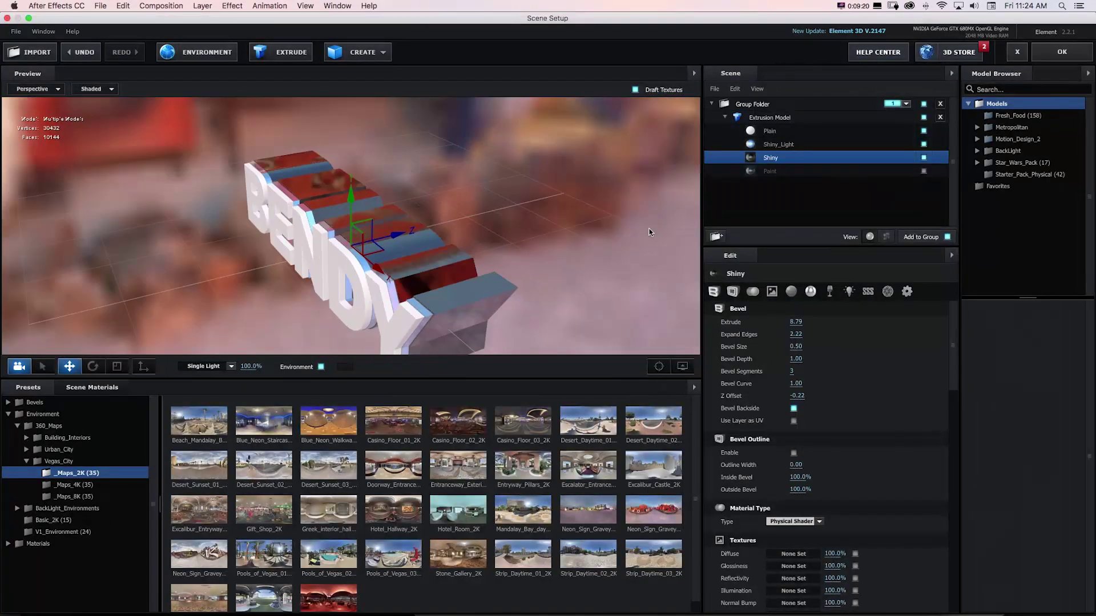
# Set the Plain material's Reflectivity Intensity to 100%, check the text from the front and accept the scene.
pyautogui.click(765, 131)
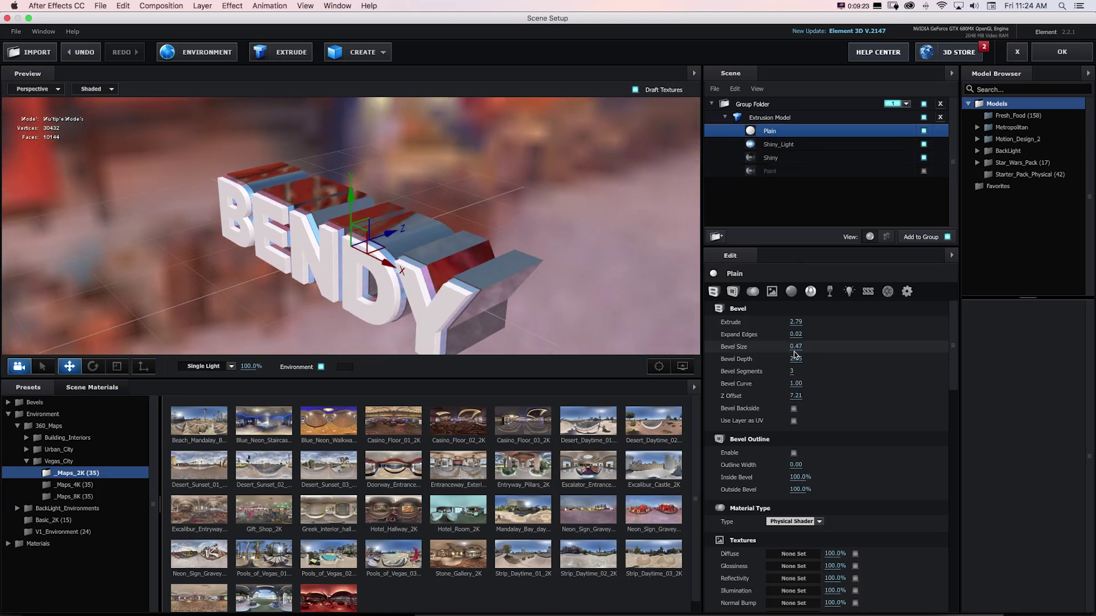
pyautogui.scroll(-5, 793, 445)
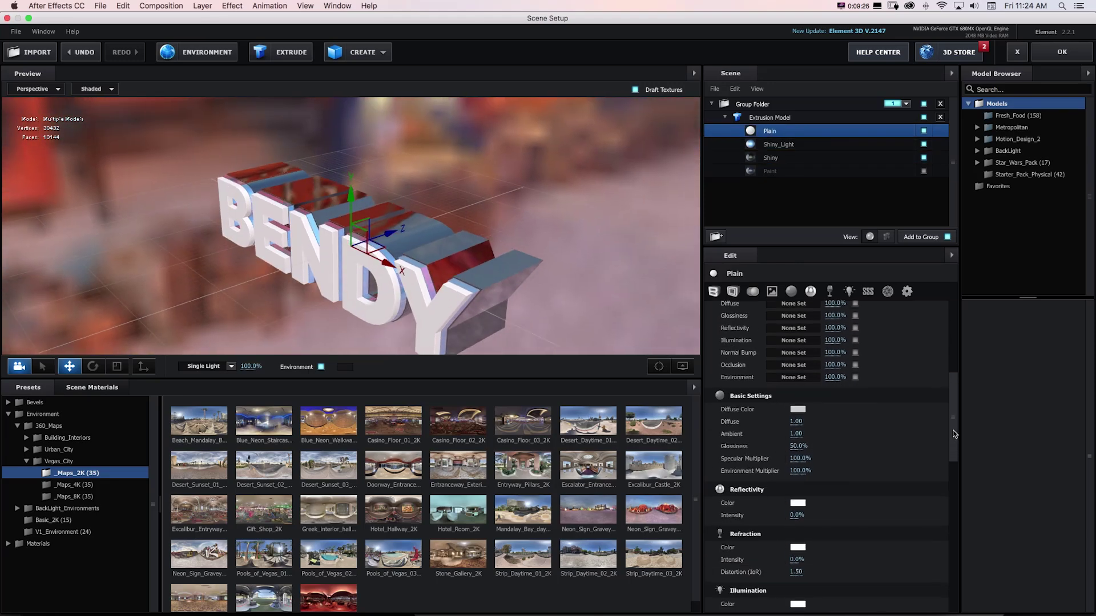
pyautogui.moveTo(791, 513); pyautogui.dragTo(873, 515)
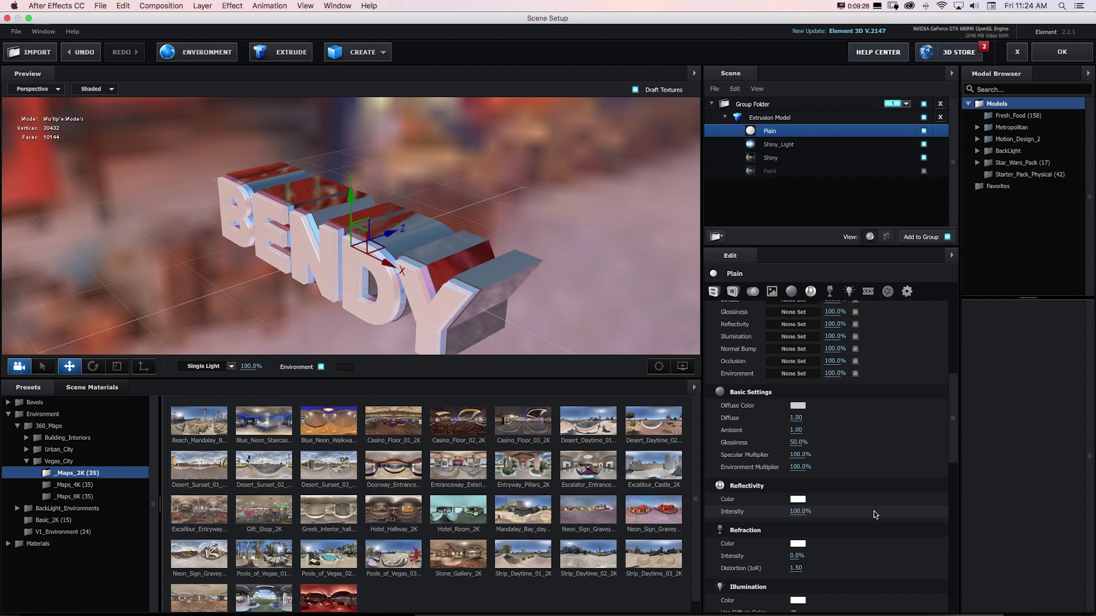
pyautogui.moveTo(551, 256); pyautogui.dragTo(578, 245)
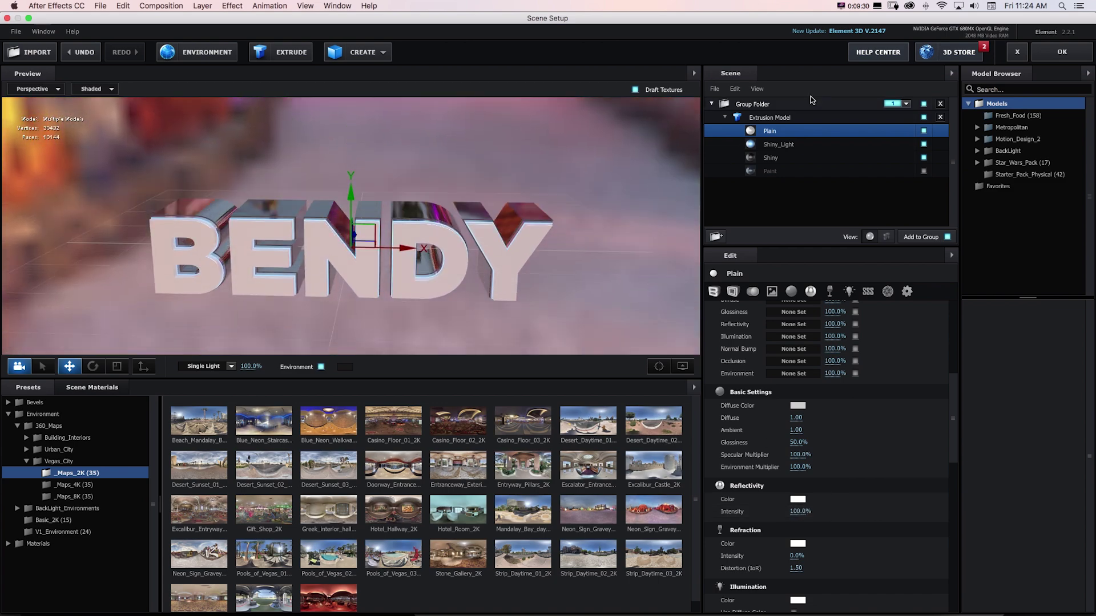
pyautogui.click(1036, 57)
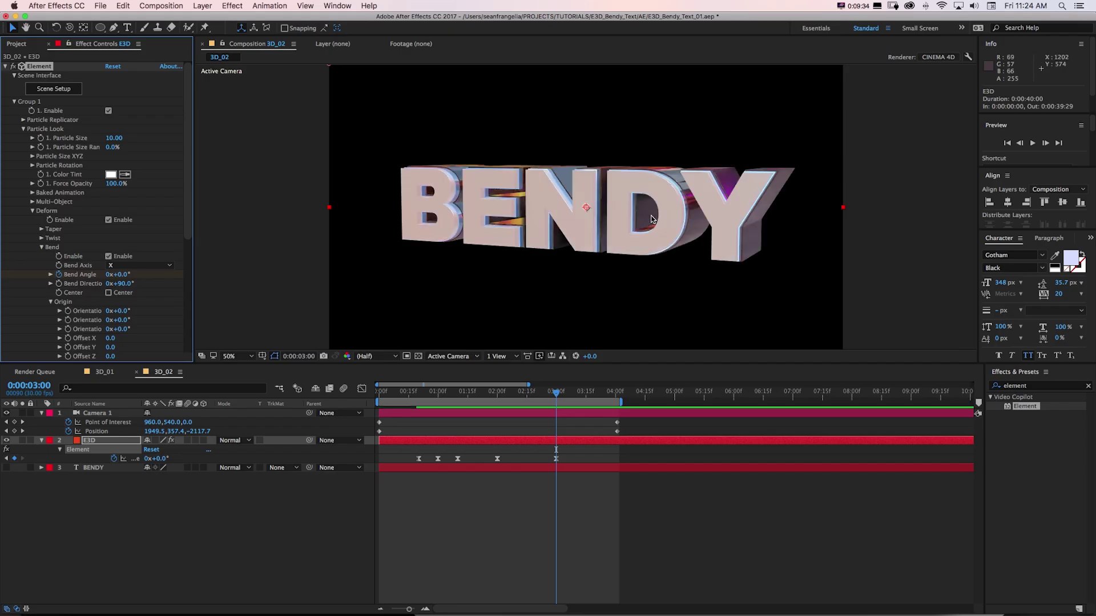
# At 0:00:03:00, orbit Camera 1 above the text to Position 1947.9, -241.3, -1977.5, and check the frames around 0:00:01:18.
pyautogui.press('c')
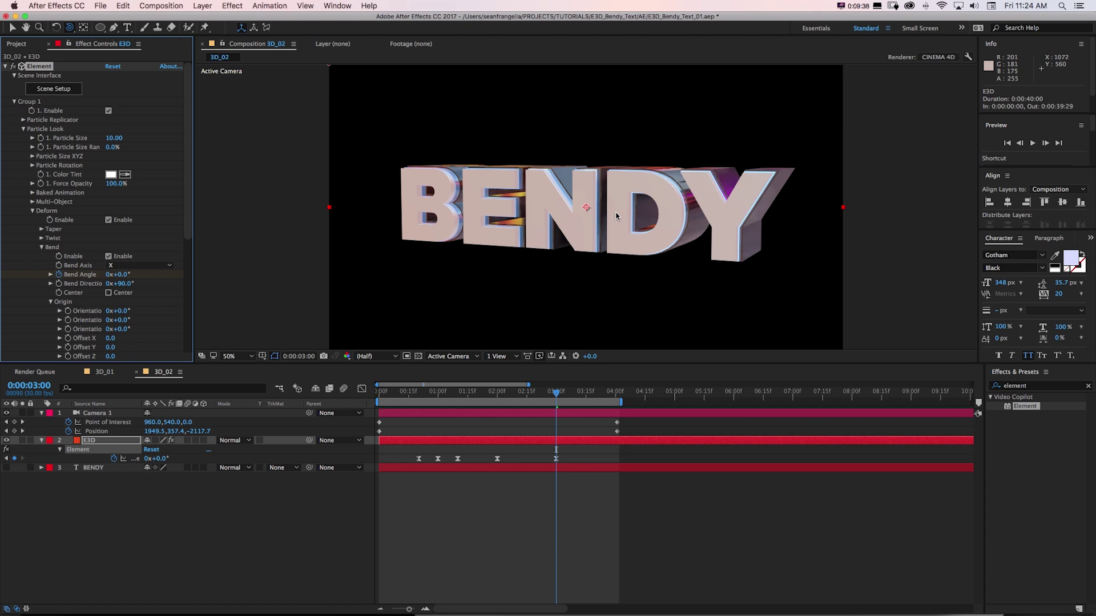
pyautogui.moveTo(619, 219); pyautogui.dragTo(567, 287)
pyautogui.click(461, 392)
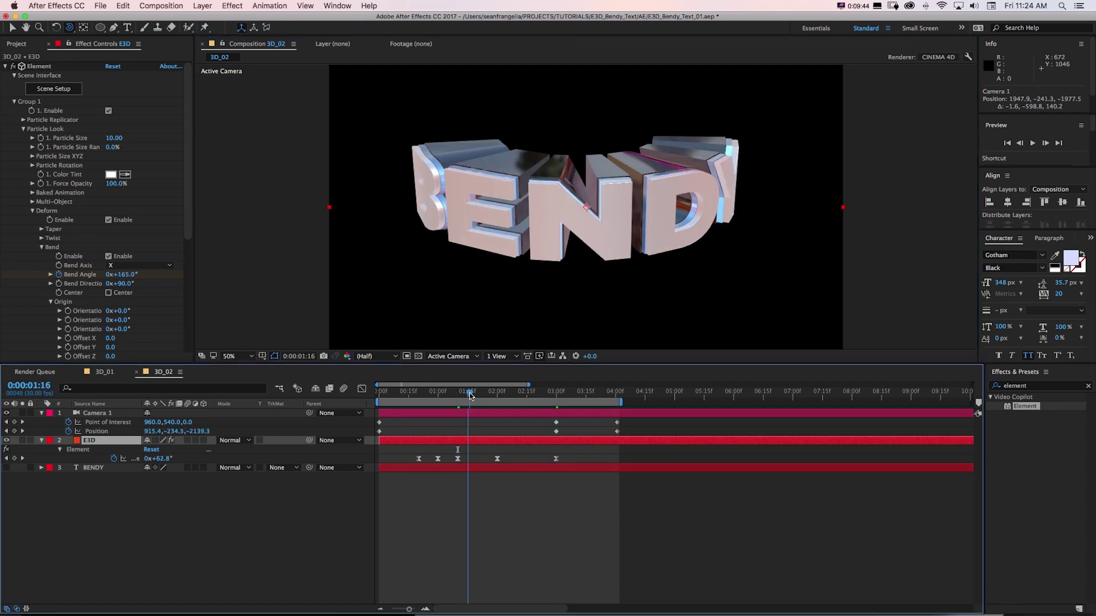
pyautogui.moveTo(461, 393); pyautogui.dragTo(474, 393)
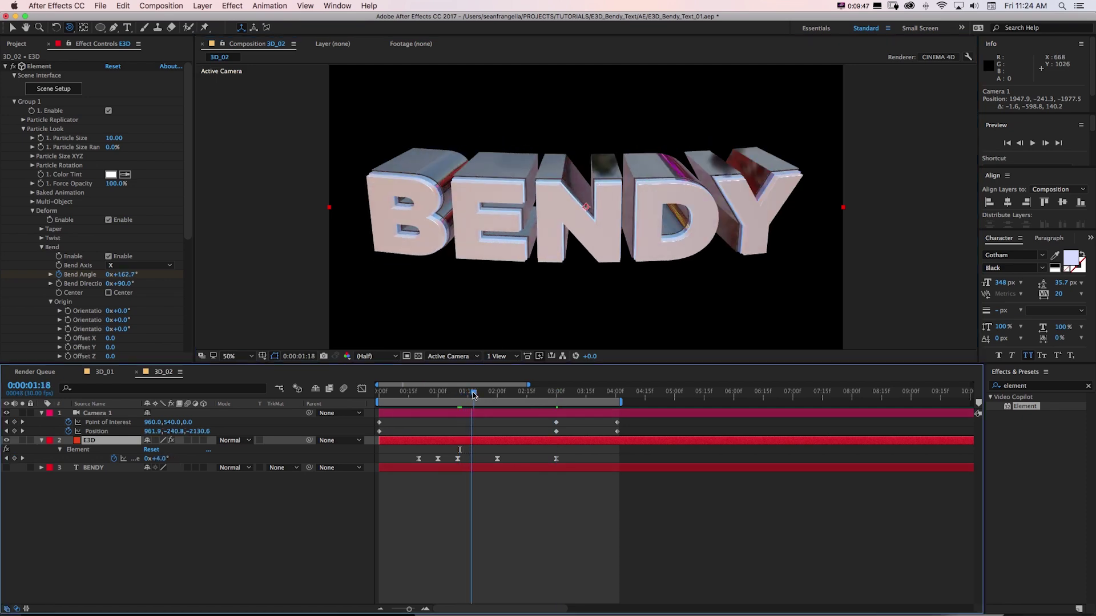
# Switch to Safari, browse the Motion Tutorials store and open the 360° Environment Maps Pro for Element 3D: ULTRA Bundle page.
pyautogui.press('super+Tab')
pyautogui.click(113, 308)
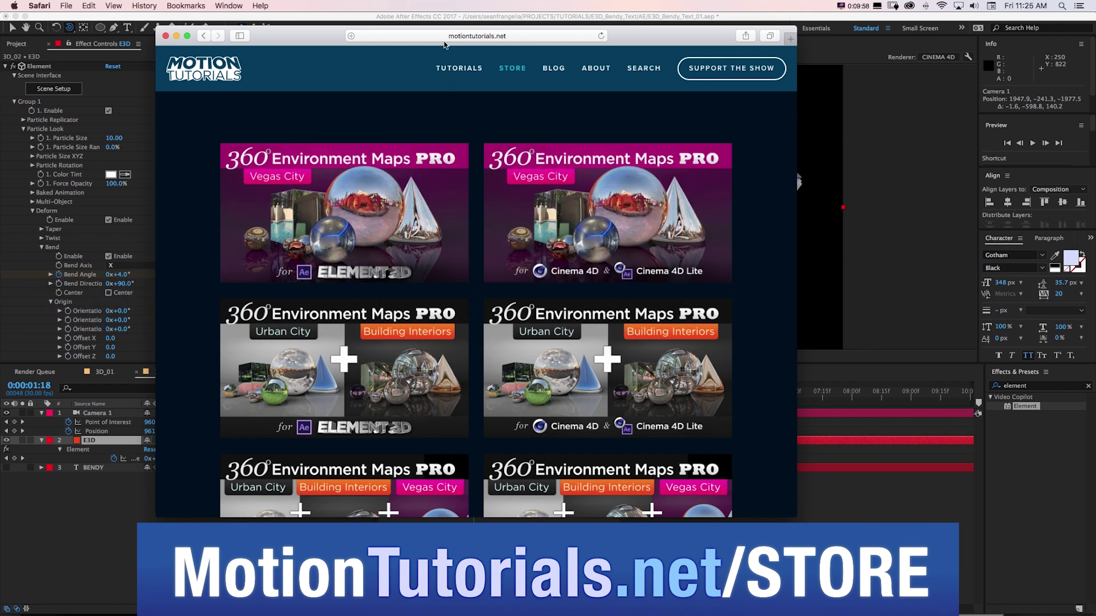
pyautogui.scroll(-6, 366, 171)
pyautogui.scroll(3, 364, 125)
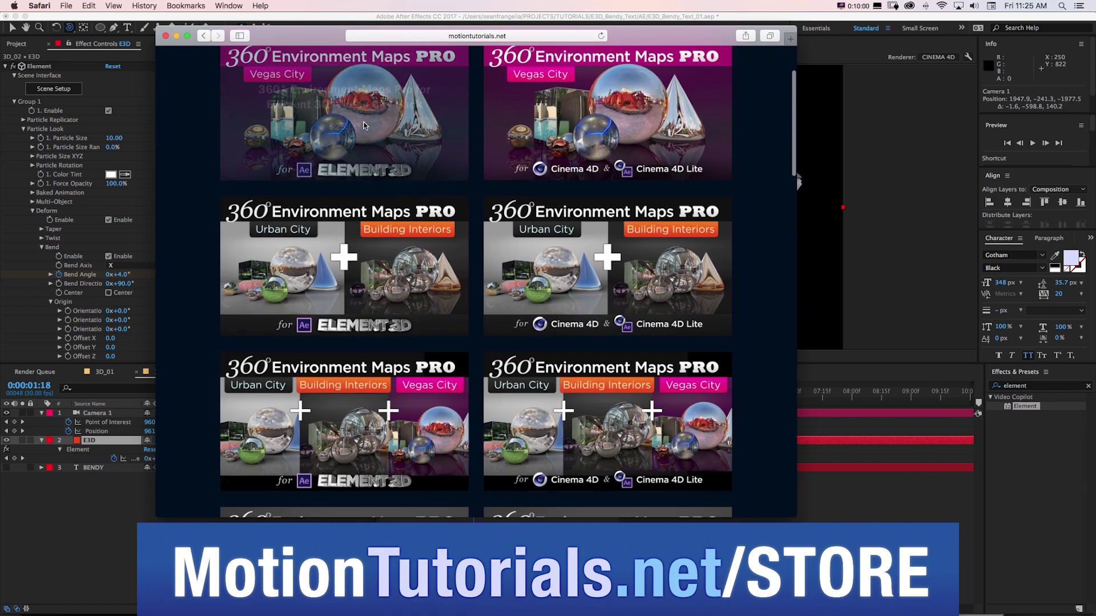
pyautogui.scroll(-3, 364, 125)
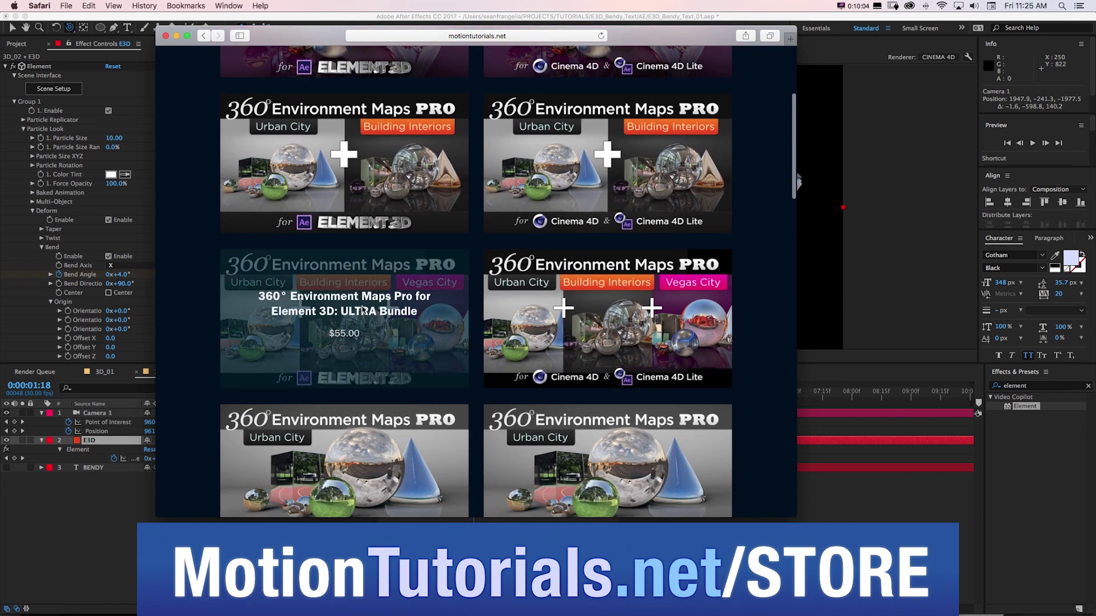
pyautogui.click(362, 309)
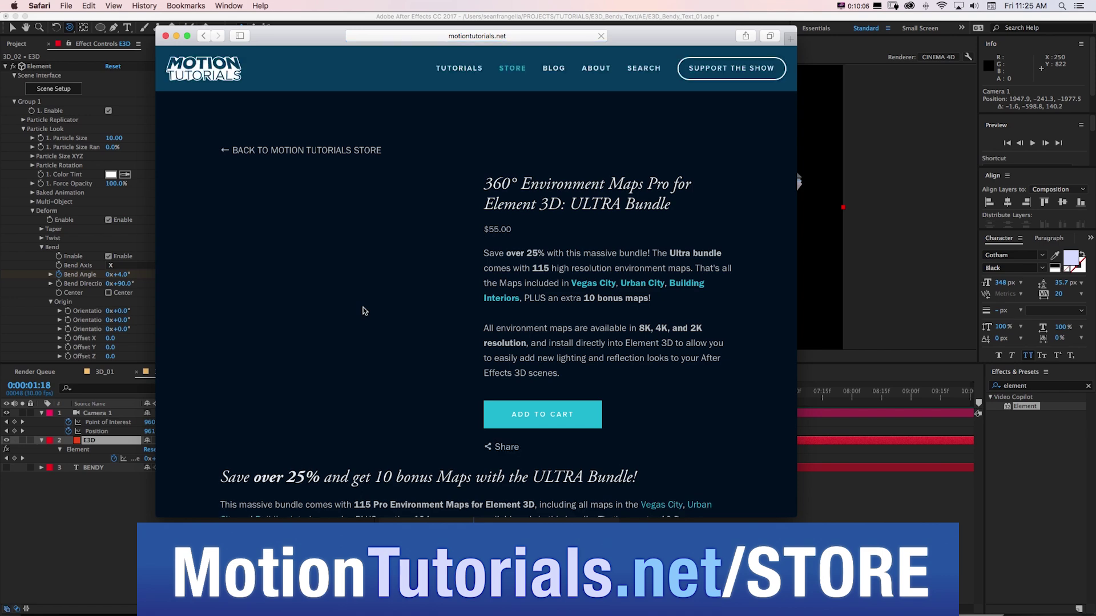
# Examine the ULTRA Bundle's description and page through its sample environment map gallery.
pyautogui.scroll(-6, 622, 253)
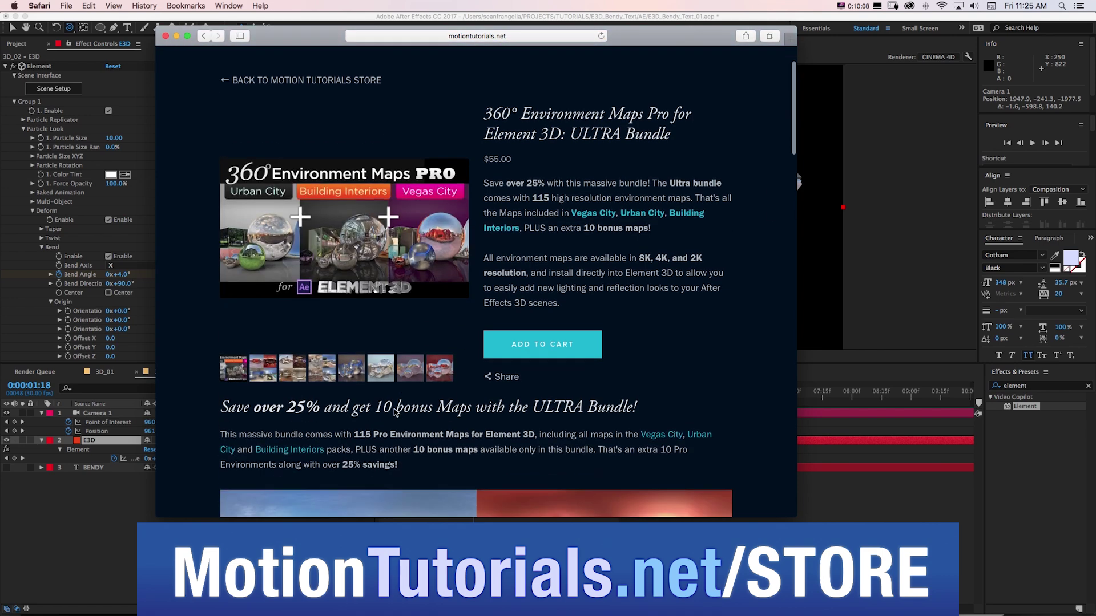
pyautogui.click(718, 351)
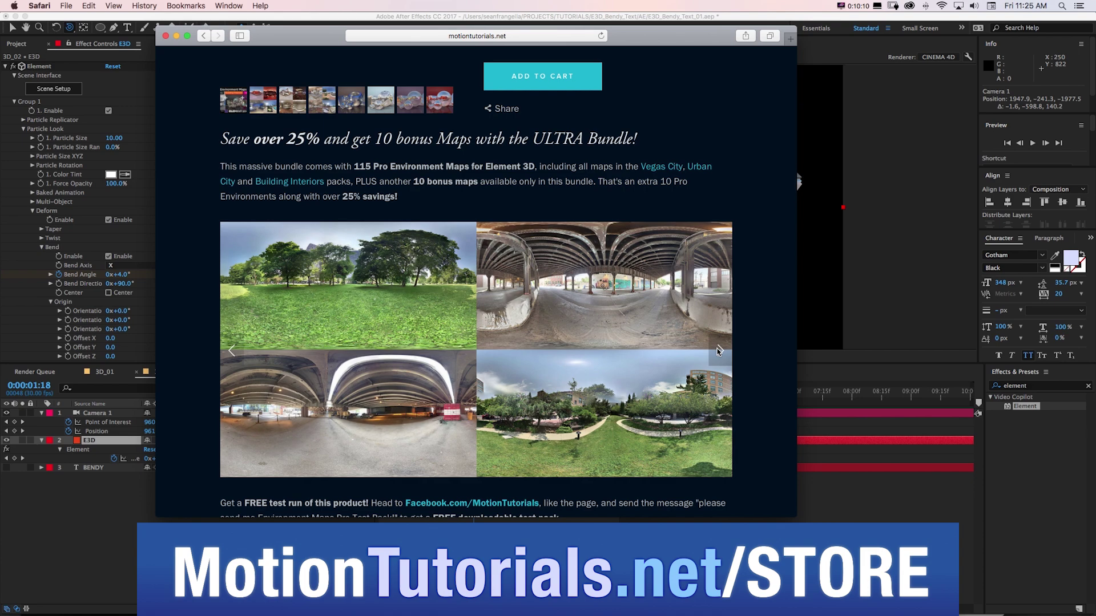
pyautogui.click(717, 351)
pyautogui.click(719, 351)
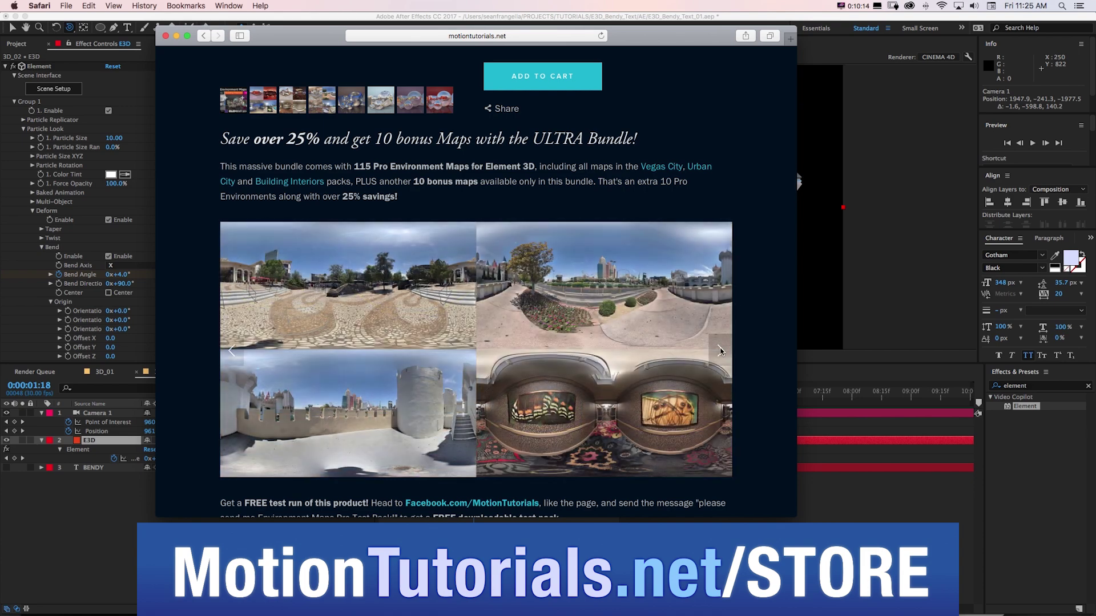
pyautogui.scroll(6, 686, 292)
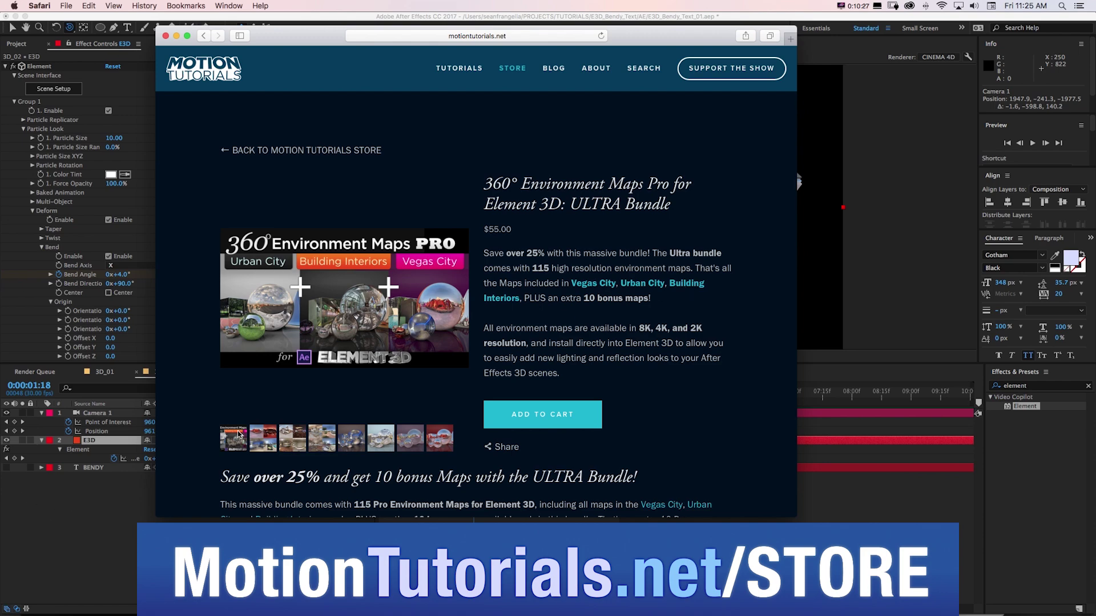
pyautogui.scroll(-6, 239, 435)
# Return to After Effects, reopen the Element Scene Setup and show the 360_Maps Building_Interiors _Maps_2K presets.
pyautogui.press('super+Tab')
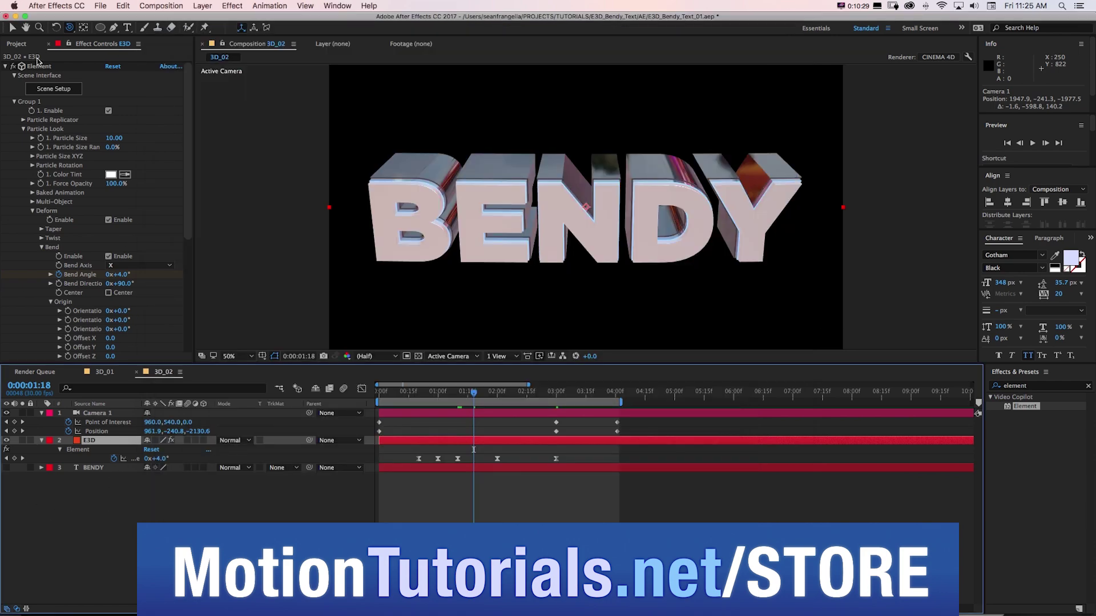
pyautogui.click(40, 89)
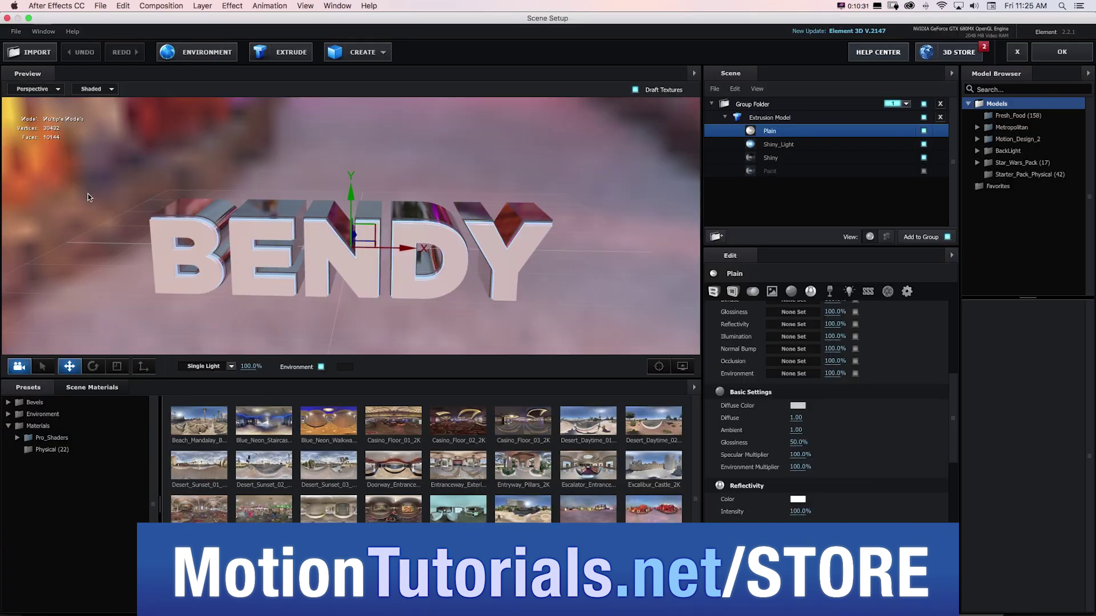
pyautogui.click(8, 414)
pyautogui.click(17, 425)
pyautogui.click(26, 438)
pyautogui.click(56, 450)
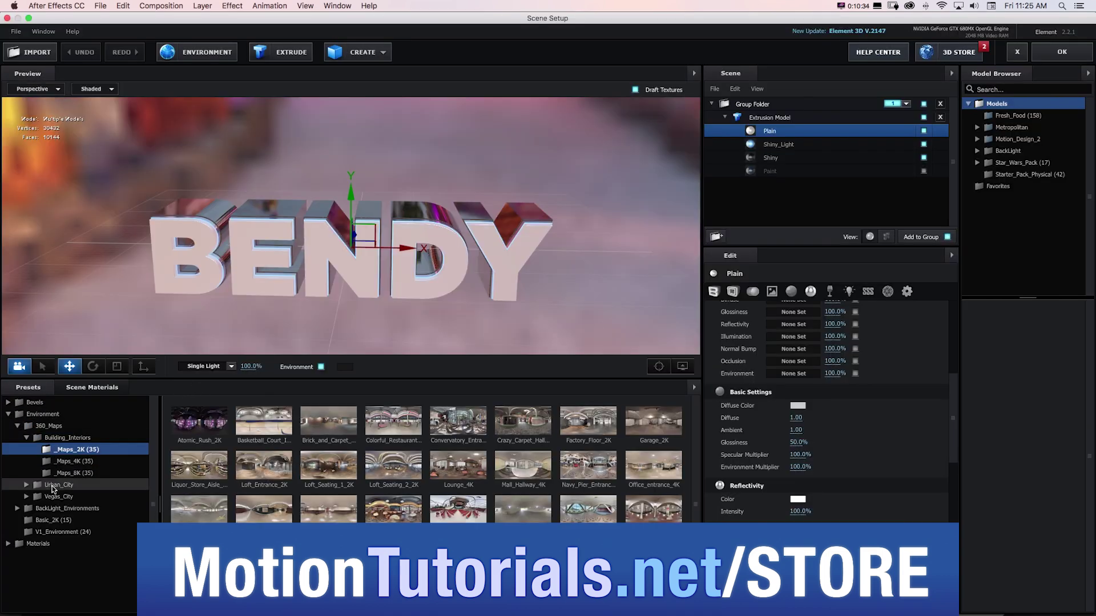
# Try Atomic_Rush_2K and other interior maps, apply the Lounge_4K environment, check its reflections and accept the scene.
pyautogui.click(194, 425)
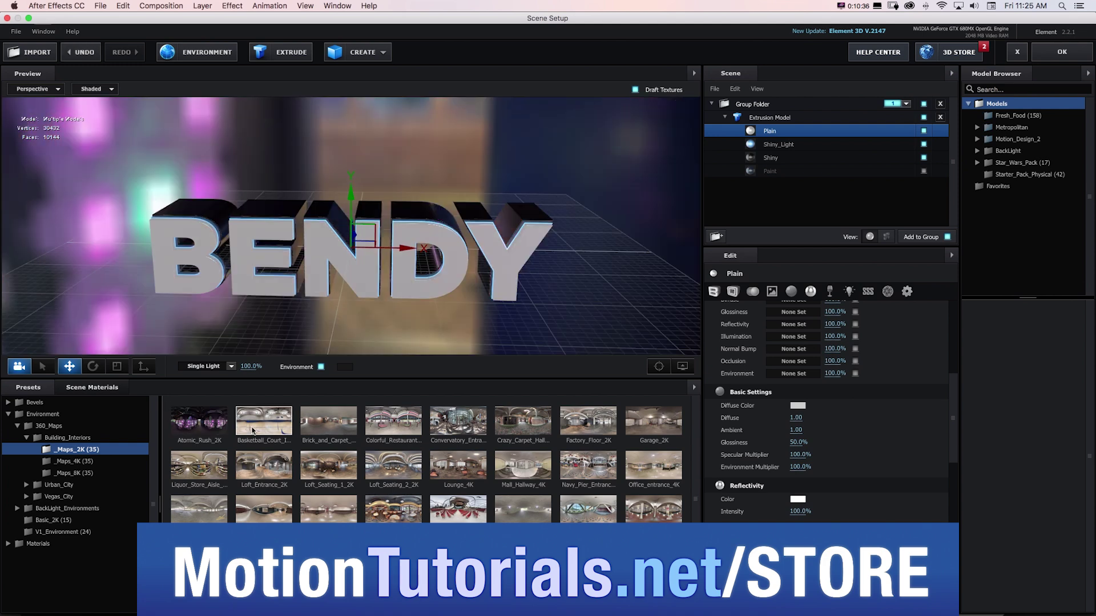
pyautogui.click(318, 439)
pyautogui.click(458, 467)
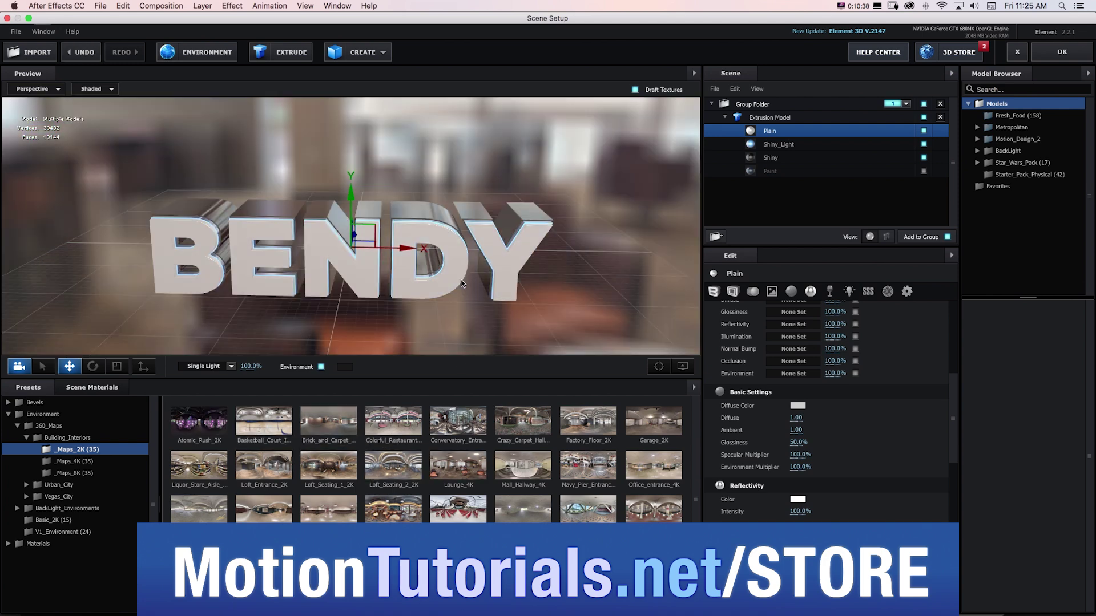
pyautogui.moveTo(530, 272); pyautogui.dragTo(512, 271)
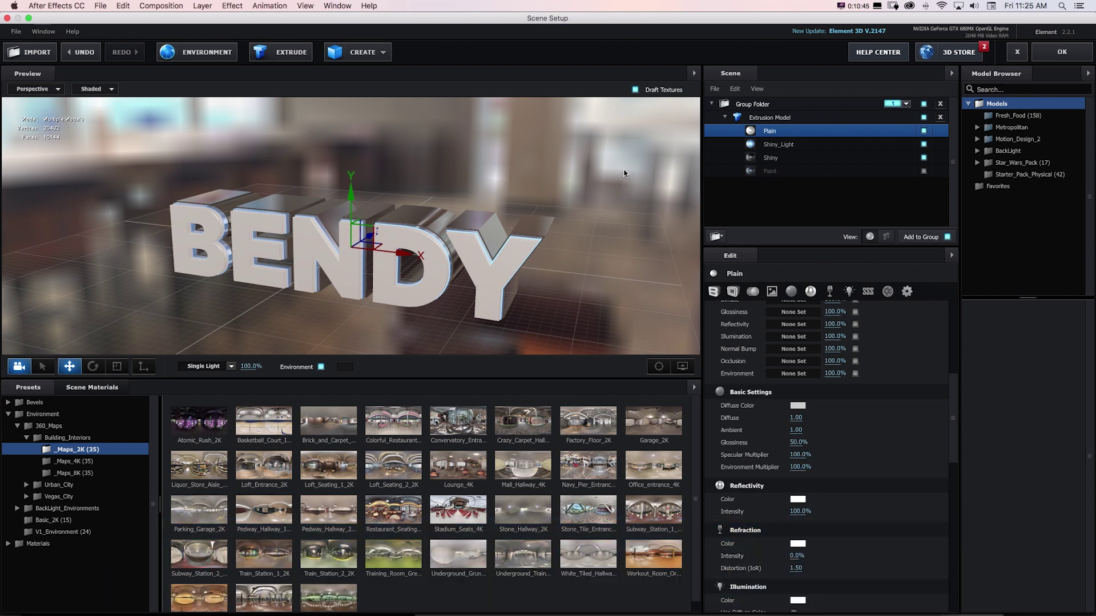
pyautogui.moveTo(534, 223); pyautogui.dragTo(547, 220)
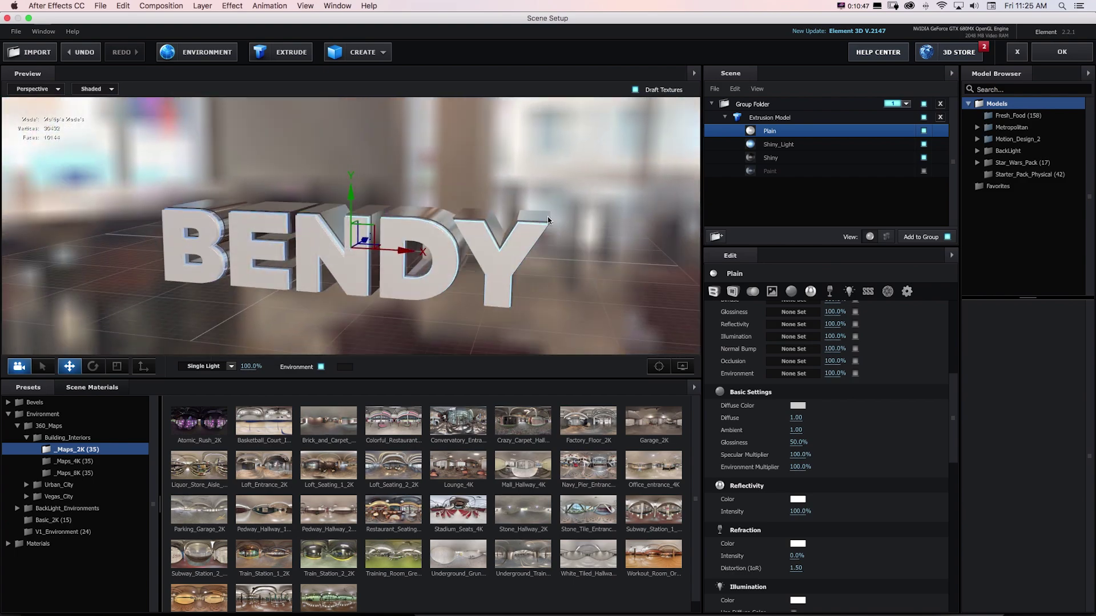
pyautogui.click(1057, 52)
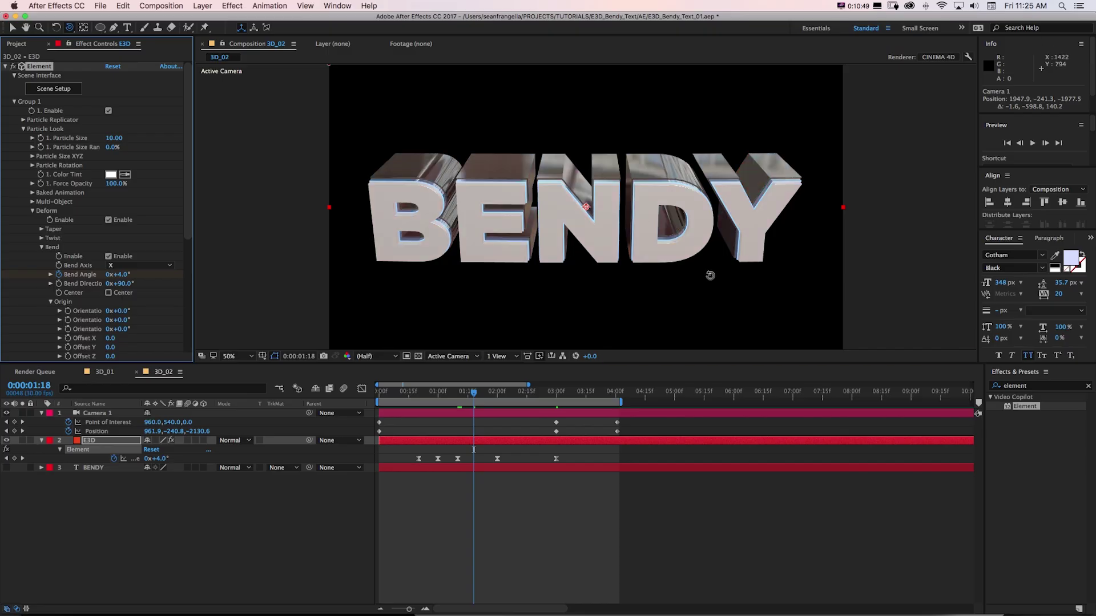
# Move to 0:00:03:03 and preview the bend animation and camera move with the interior reflections.
pyautogui.moveTo(476, 390); pyautogui.dragTo(564, 390)
pyautogui.press('space')
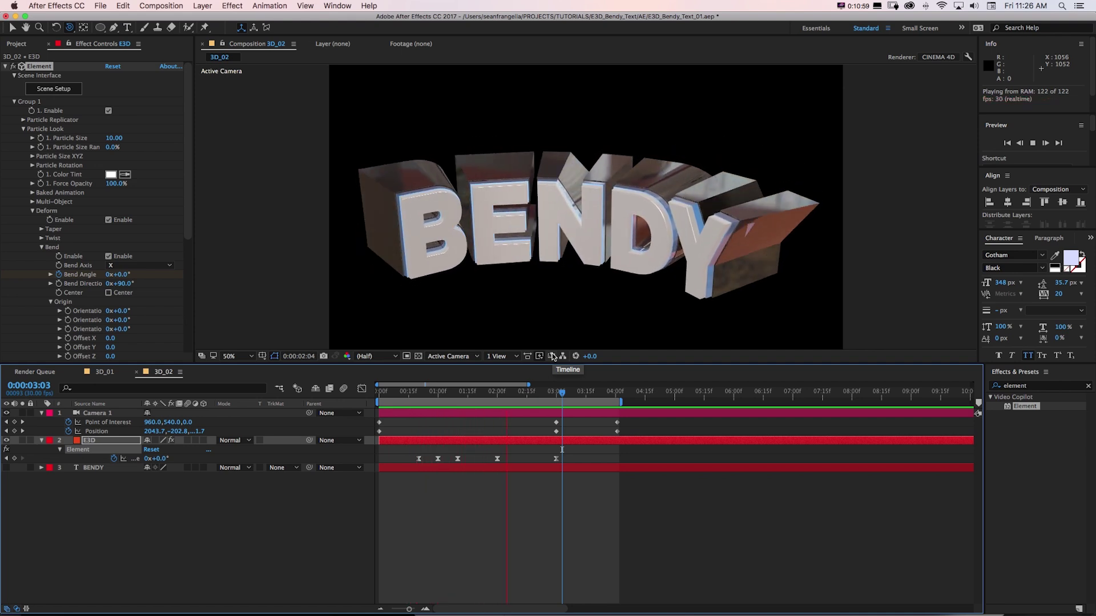
pyautogui.press('space')
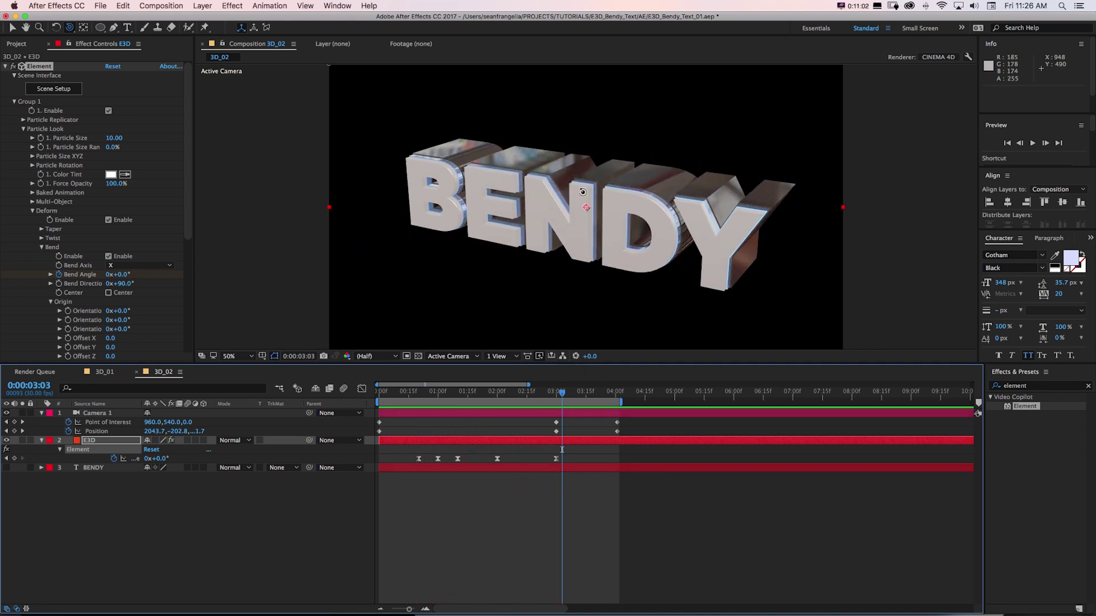
# In Element's Render Settings, try the Single Light option and set Add Lighting to Clean Blue.
pyautogui.press('v')
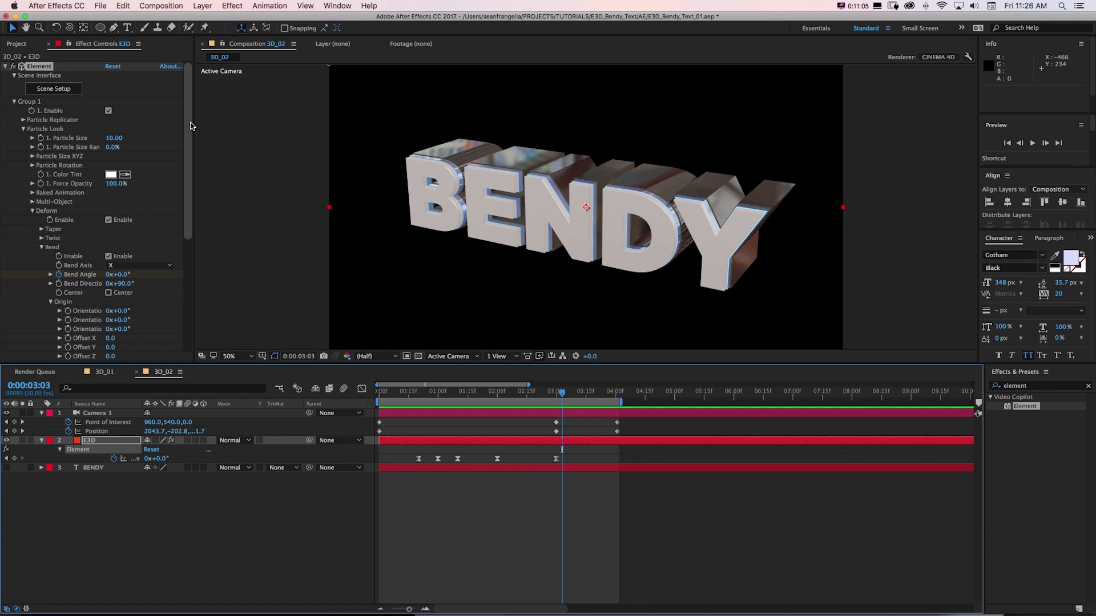
pyautogui.click(15, 102)
pyautogui.click(14, 184)
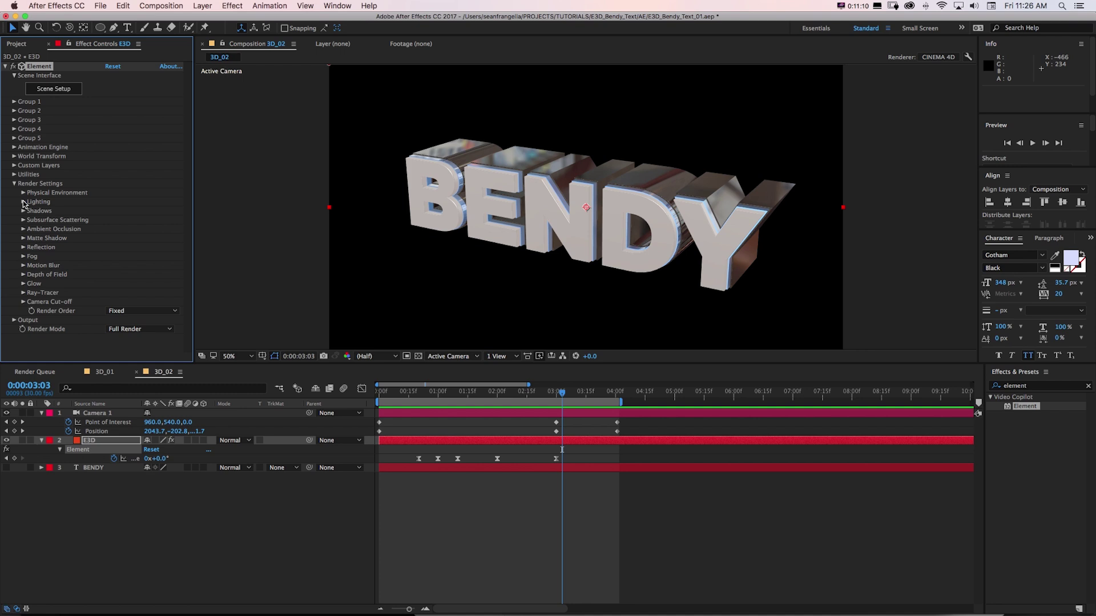
pyautogui.click(23, 202)
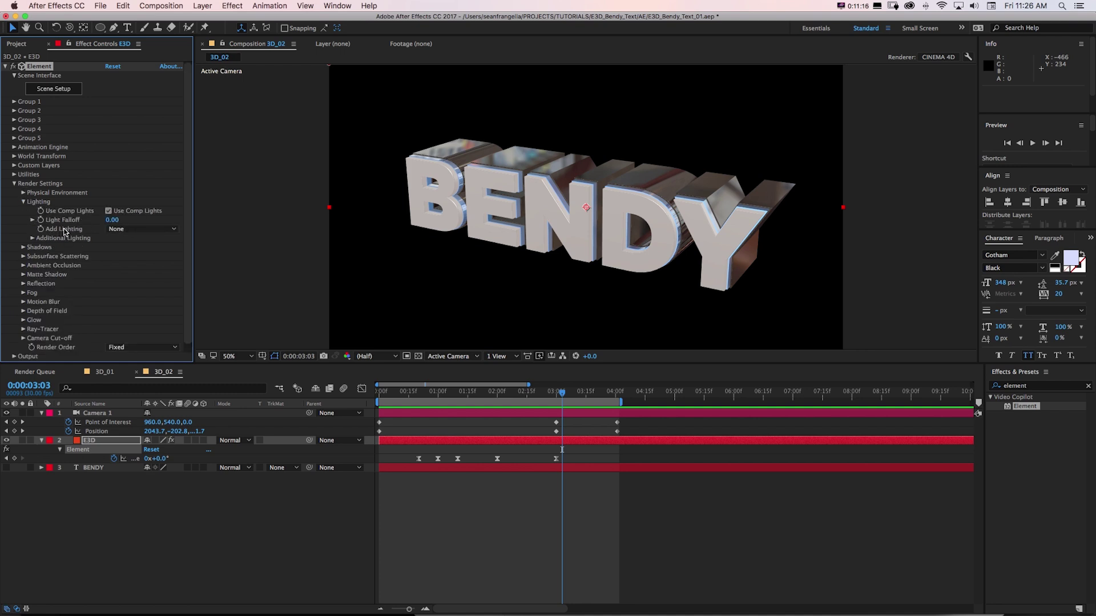
pyautogui.click(121, 229)
pyautogui.click(126, 249)
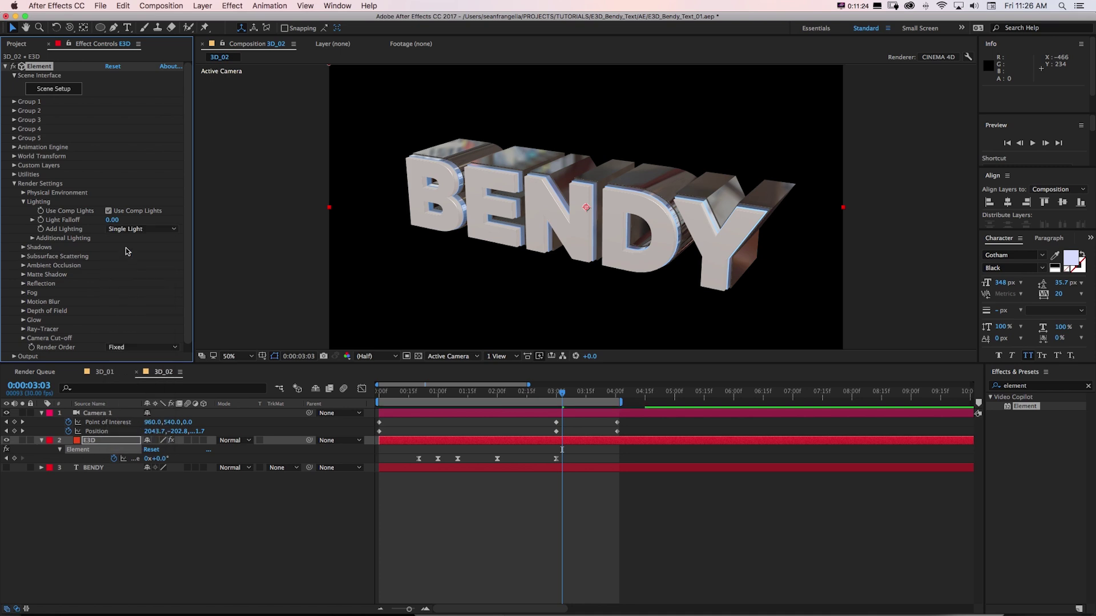
pyautogui.click(127, 229)
pyautogui.click(126, 258)
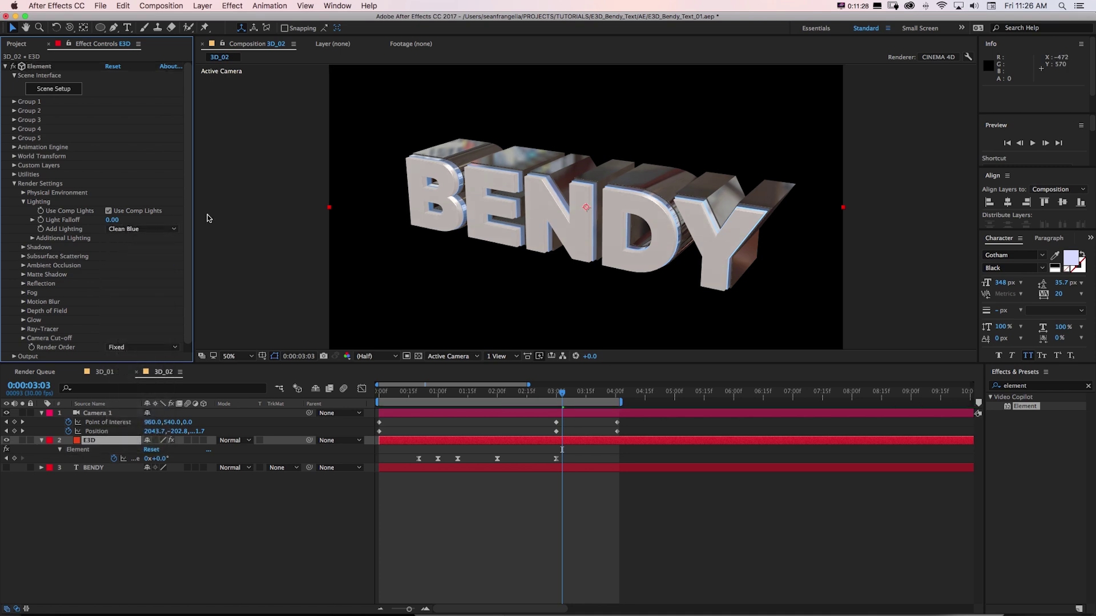
# Enable Shadows in the Element effect's Render Settings.
pyautogui.click(23, 248)
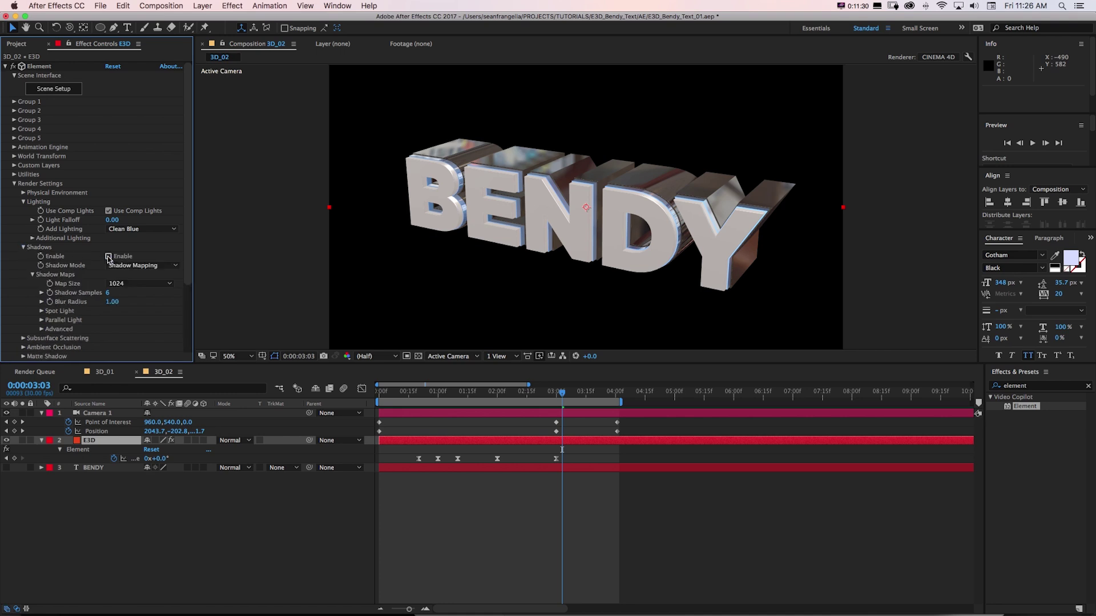
pyautogui.click(109, 257)
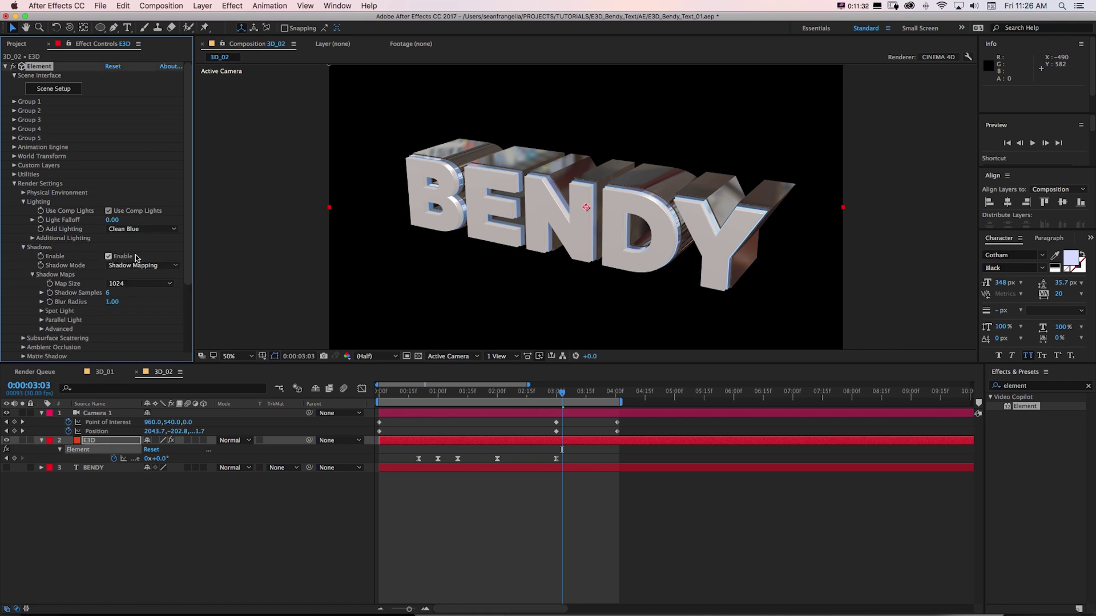
# Set Element's Shadow Mode to Ray-Traced and enable Ambient Occlusion with the AO Mode set to Ray-Traced.
pyautogui.click(140, 266)
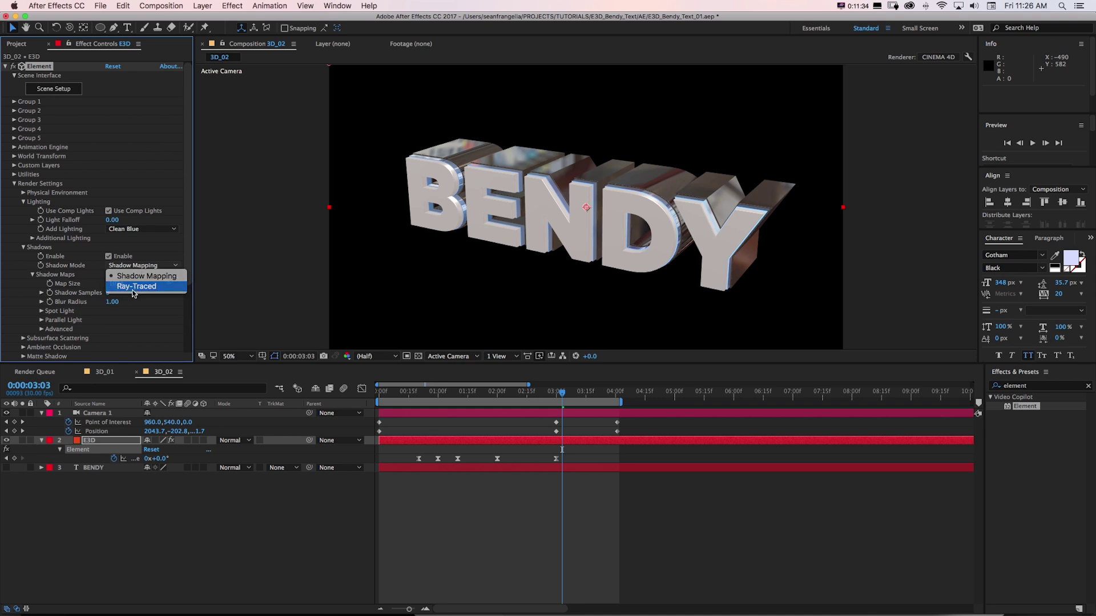
pyautogui.click(135, 293)
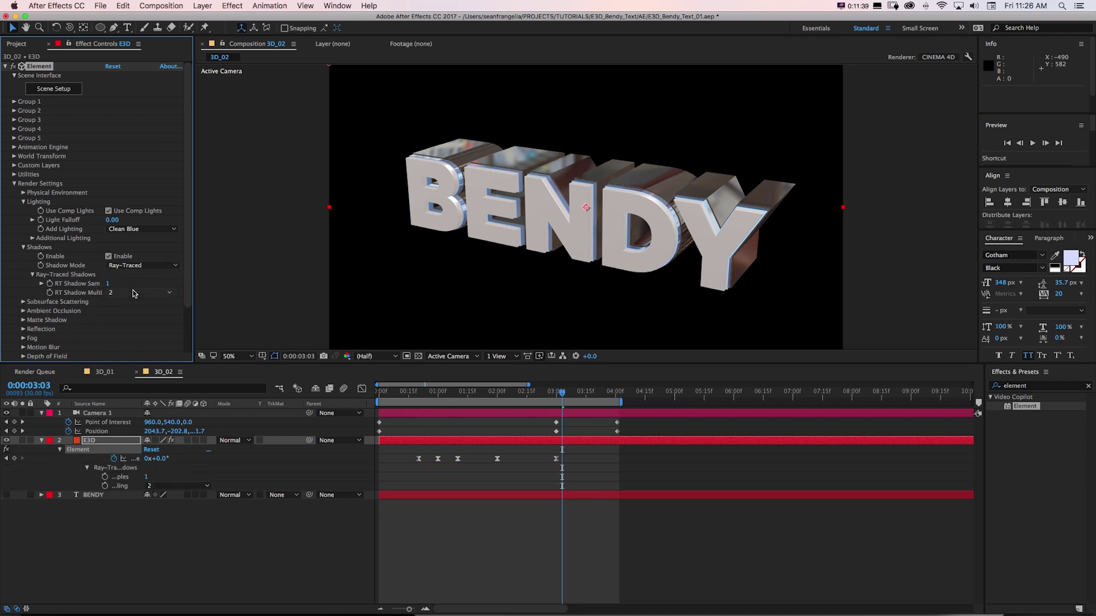
pyautogui.scroll(-3, 49, 276)
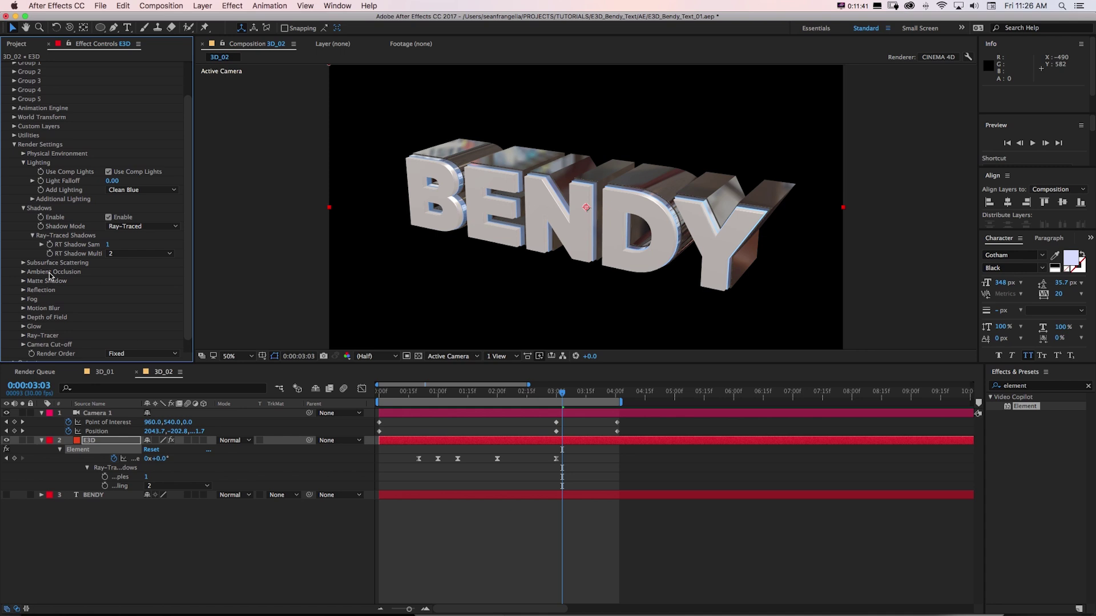
pyautogui.click(24, 273)
pyautogui.scroll(-4, 28, 274)
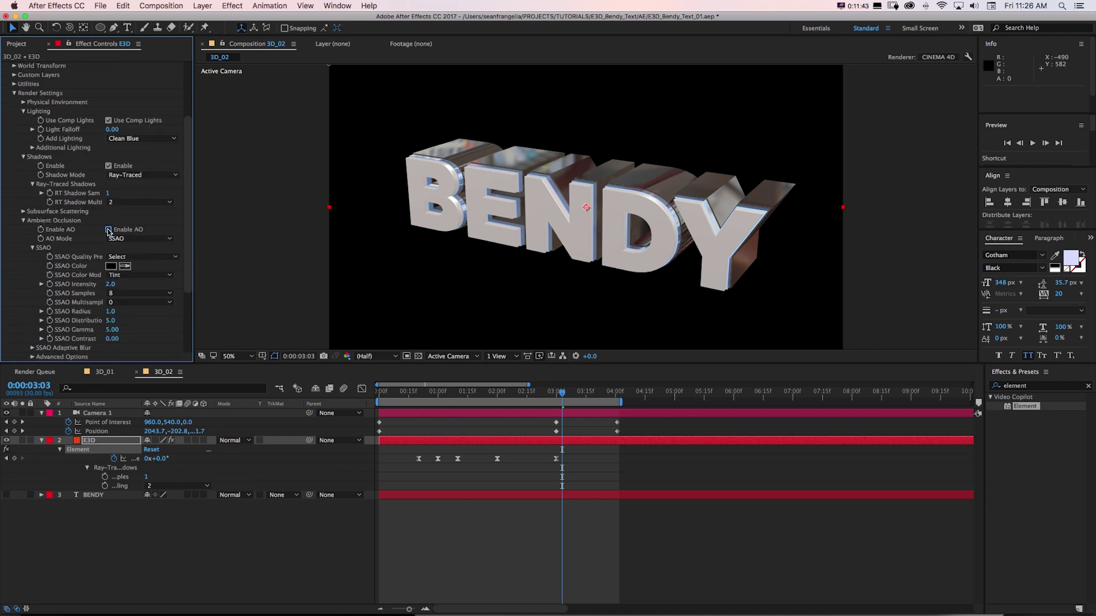
pyautogui.click(136, 238)
pyautogui.click(135, 266)
pyautogui.scroll(-2, 171, 240)
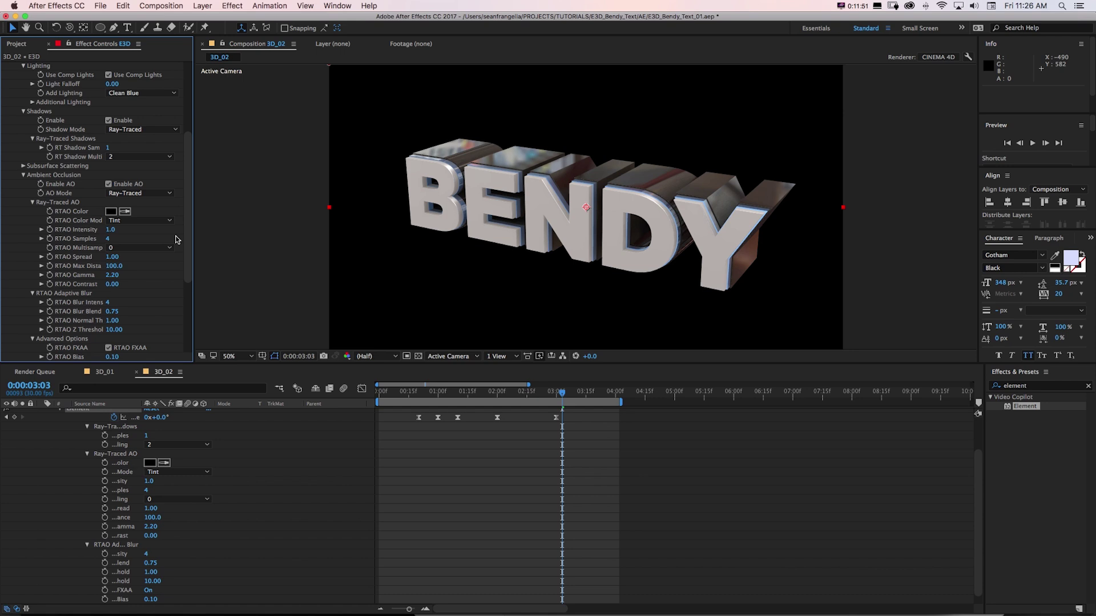
# Set Supersampling to 2 in the Element effect's Output settings, inspecting the text edges at 100% zoom.
pyautogui.scroll(-6, 174, 257)
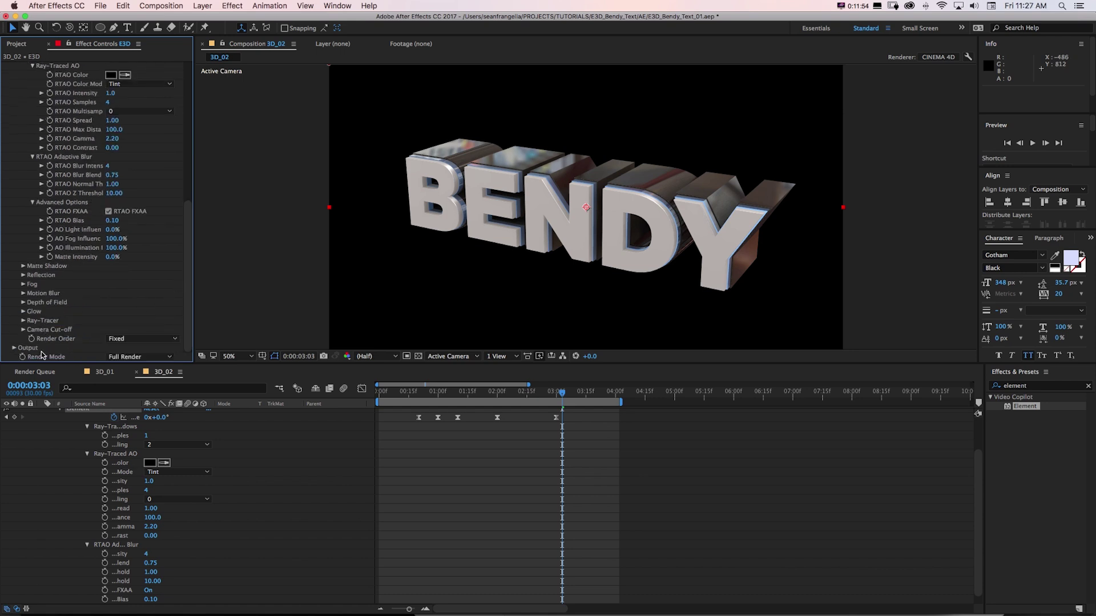
pyautogui.click(14, 349)
pyautogui.scroll(-6, 40, 341)
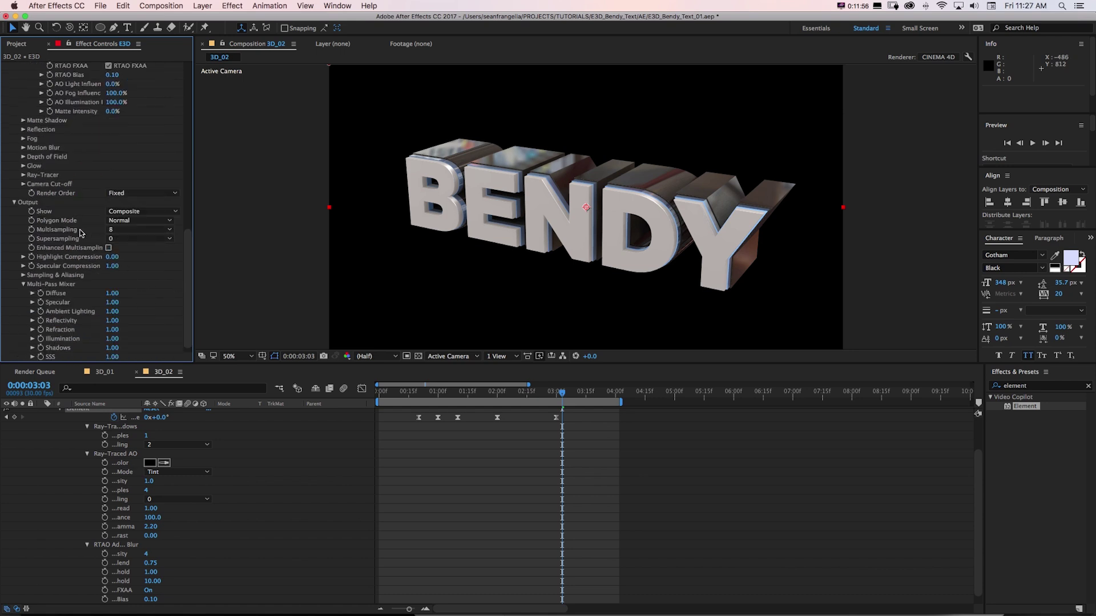
pyautogui.click(123, 239)
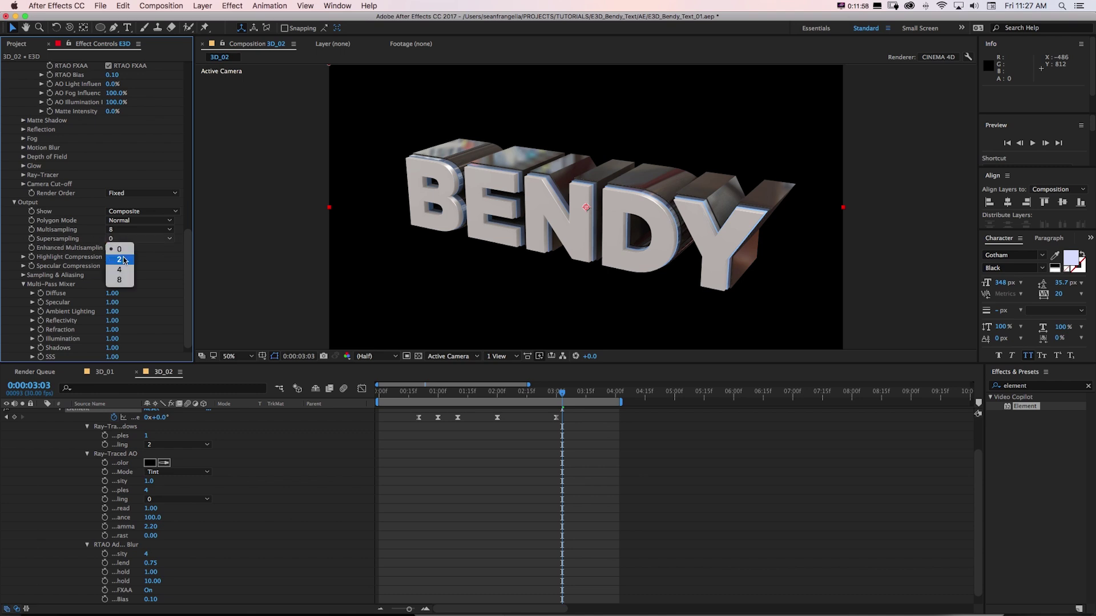
pyautogui.click(387, 252)
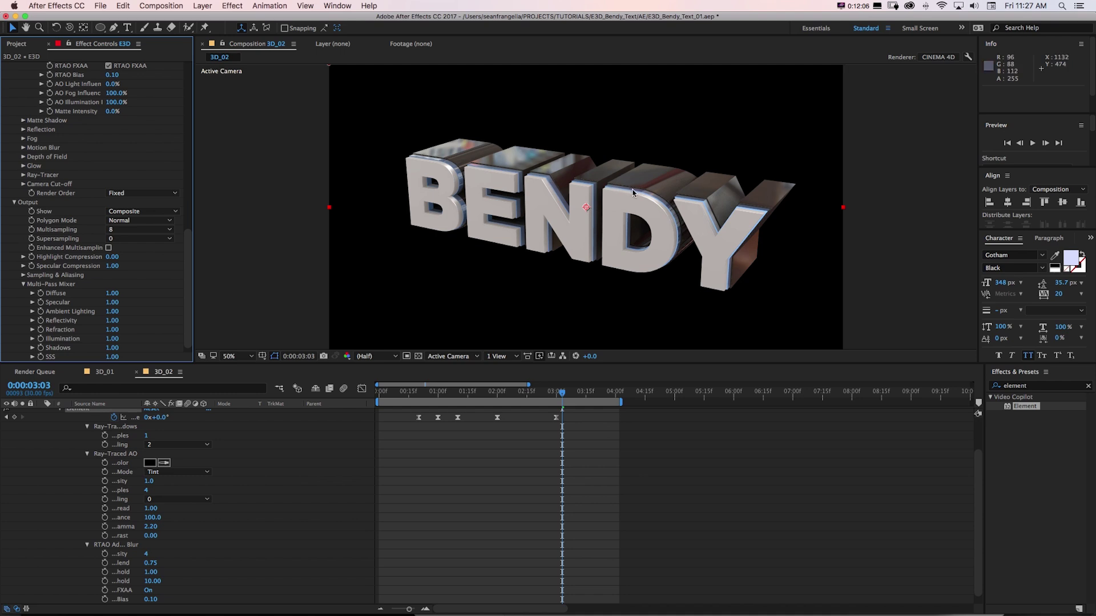
pyautogui.press('/')
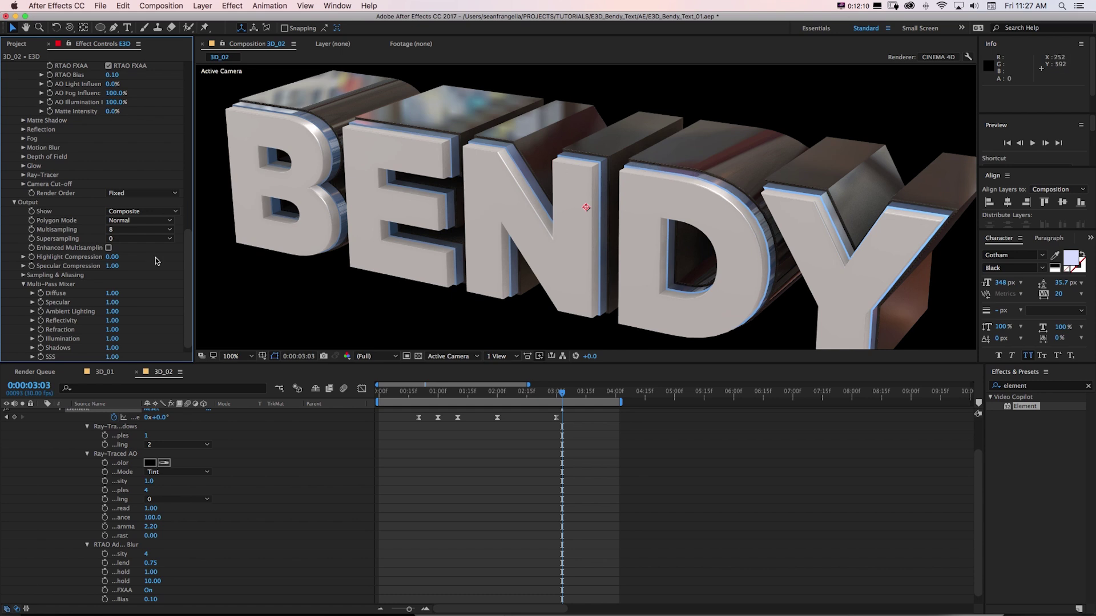
pyautogui.click(124, 239)
pyautogui.click(119, 260)
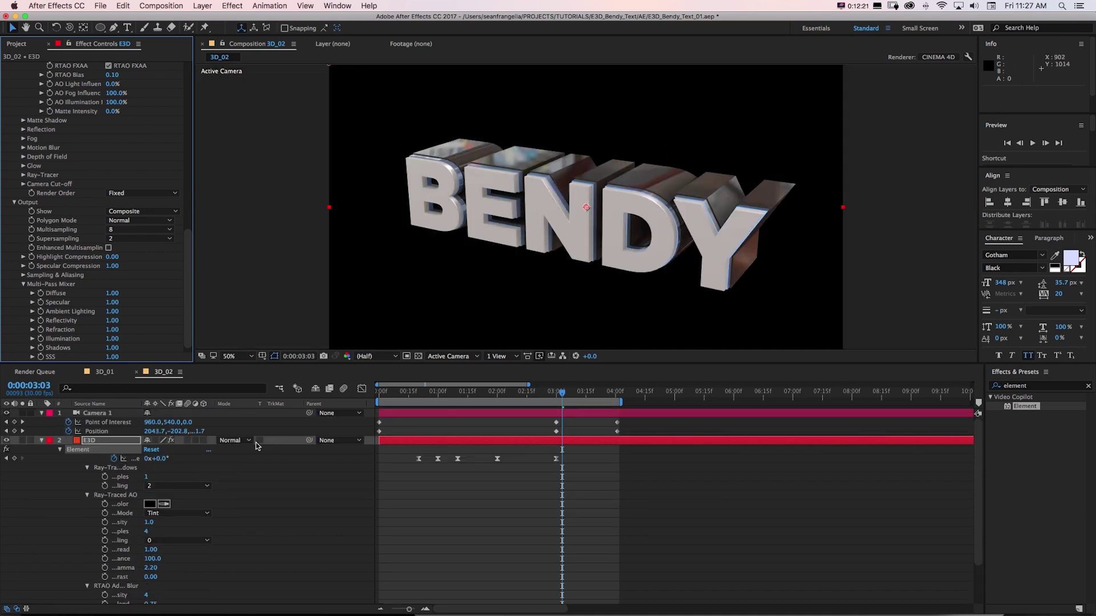
# Enable motion blur for the E3D layer and the composition, and check the blurred letters at 0:00:00:25.
pyautogui.click(188, 440)
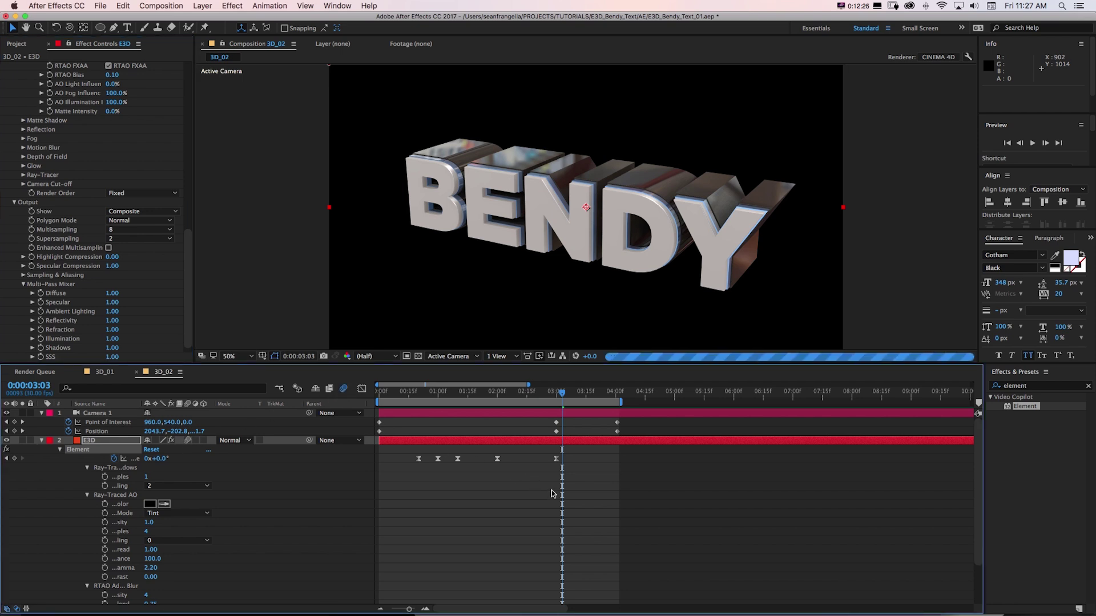
pyautogui.click(429, 393)
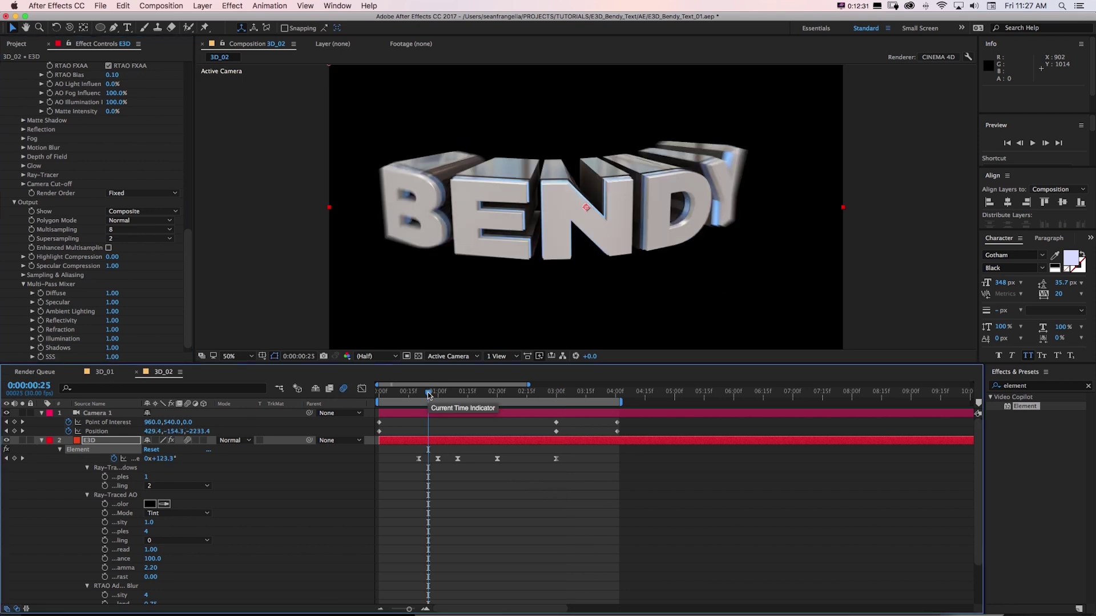
pyautogui.click(344, 390)
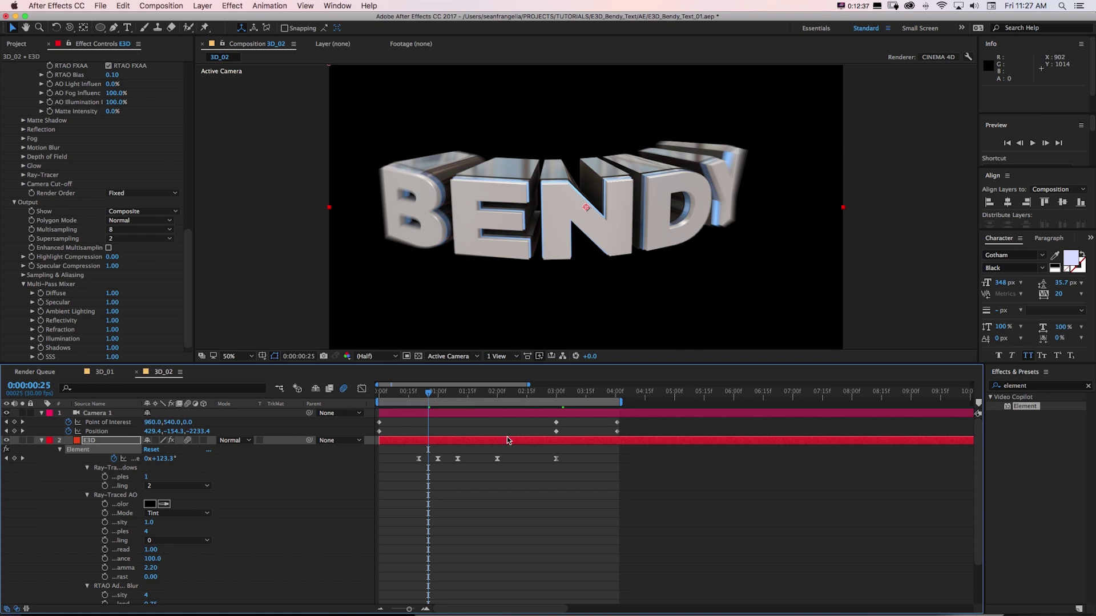
# Preview the bend animation with motion blur, ray-traced shadows and ambient occlusion, stopping at 0:00:00:28.
pyautogui.click(532, 424)
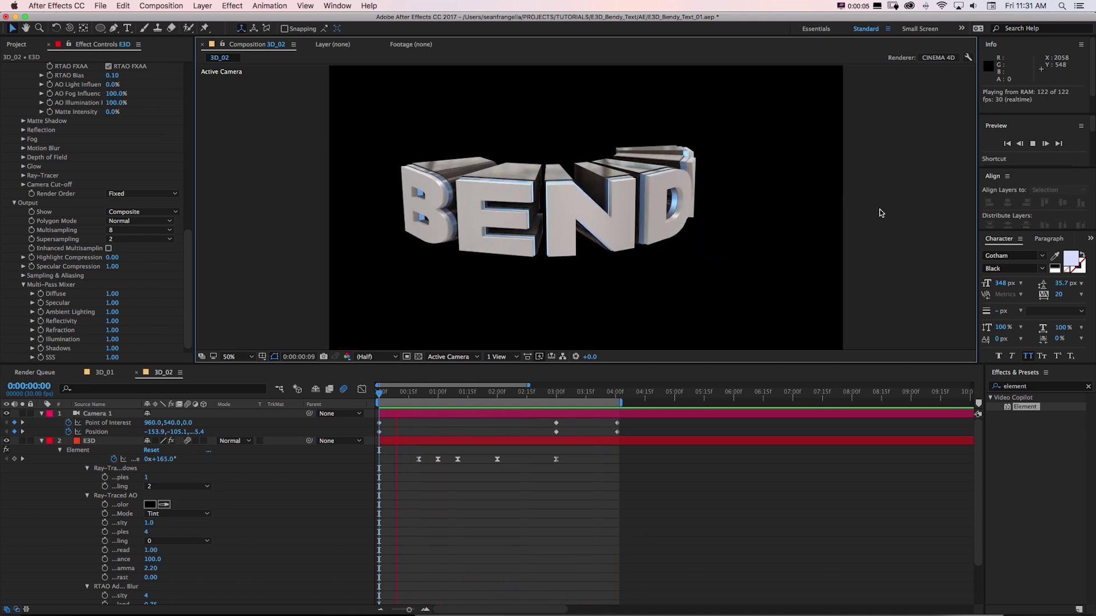
pyautogui.press('space')
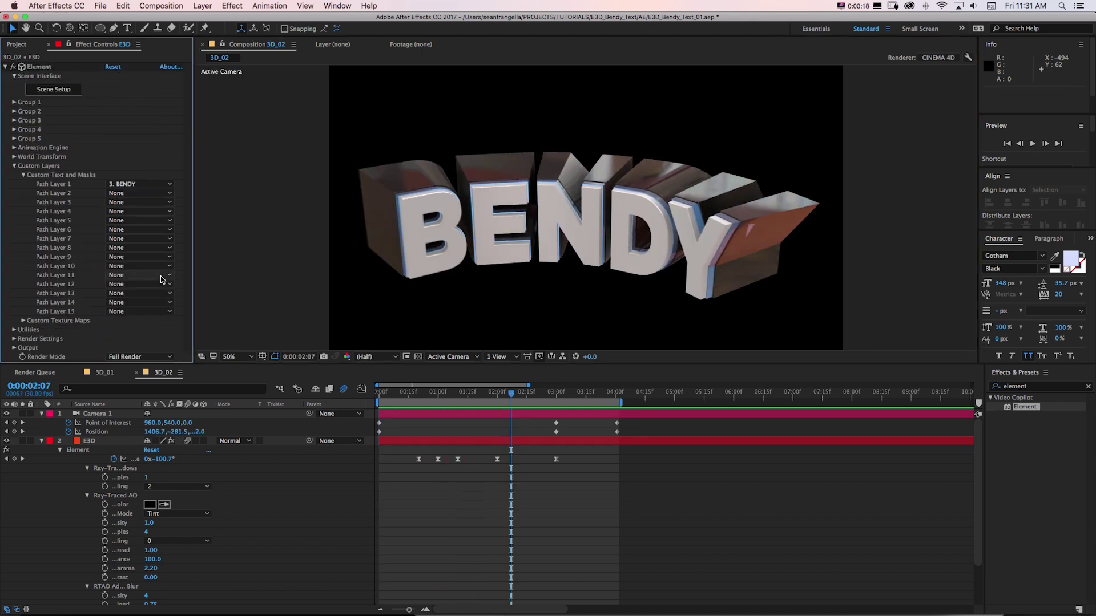
pyautogui.press('space')
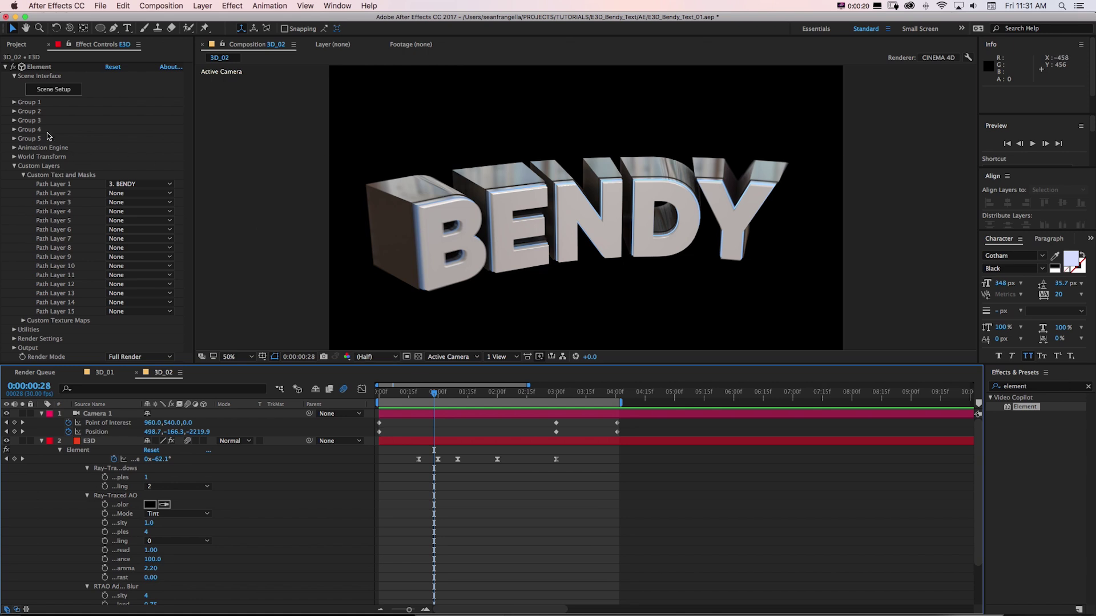
# Try the Twist deformer on Group 1 with Twist X at 75° and switch Twist off again.
pyautogui.click(13, 103)
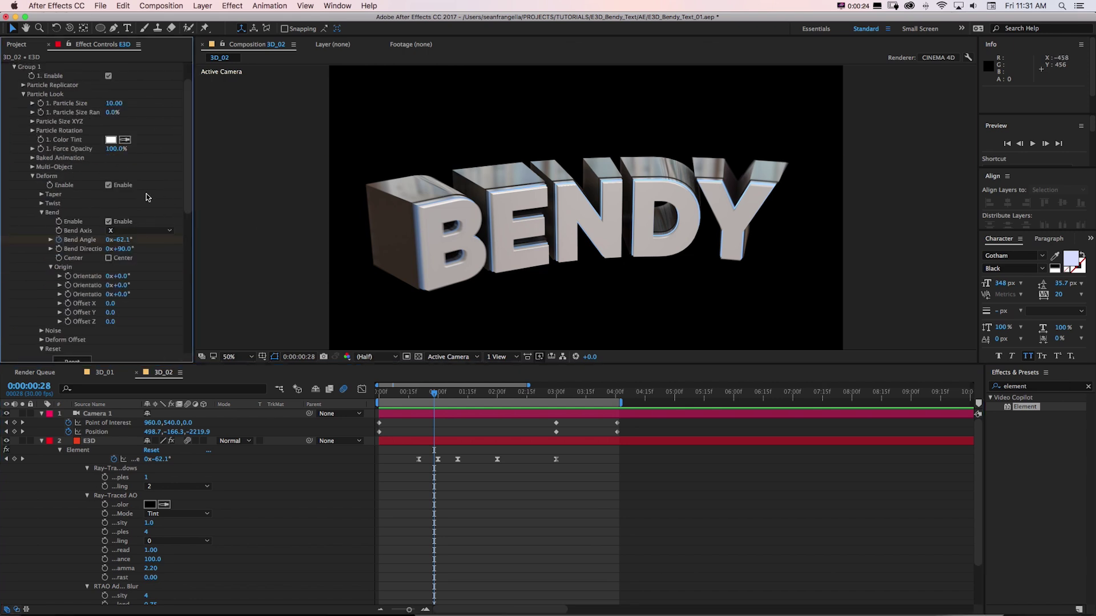
pyautogui.scroll(3, 166, 206)
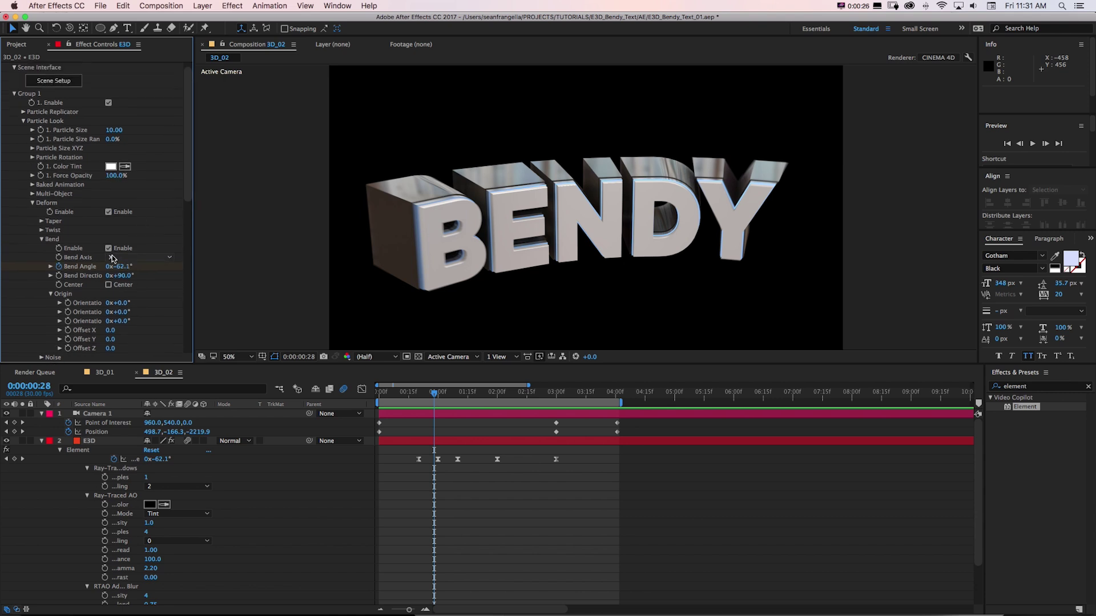
pyautogui.click(41, 239)
pyautogui.click(42, 230)
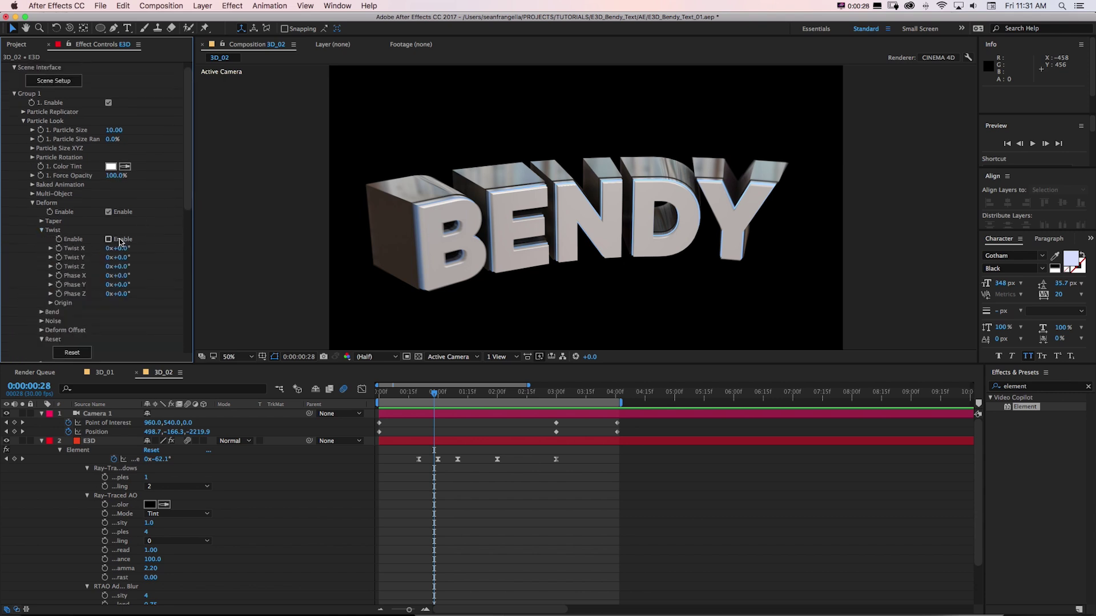
pyautogui.click(109, 239)
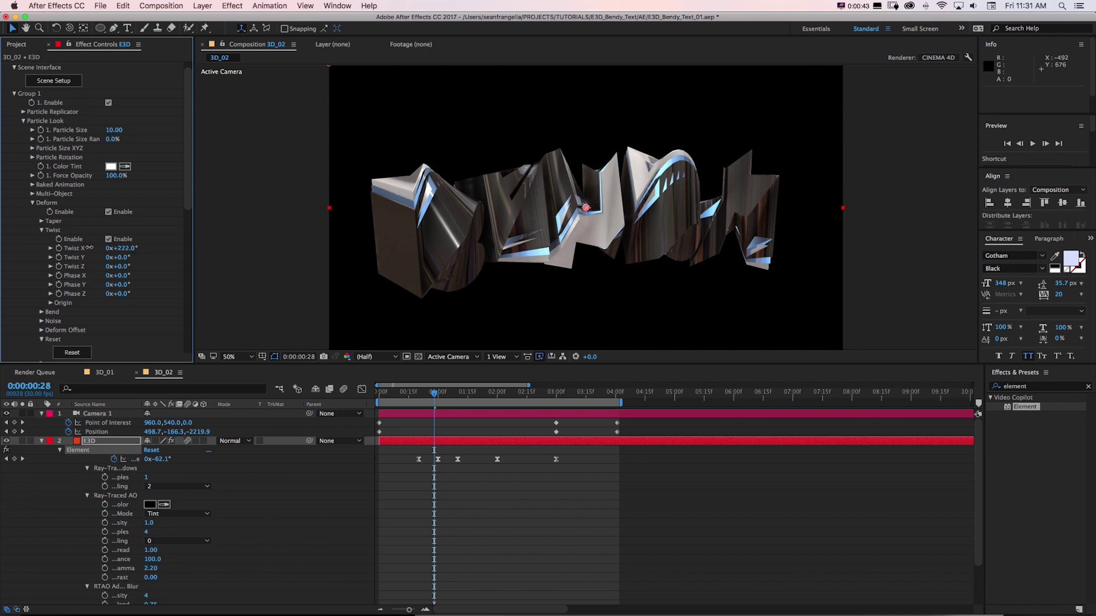
pyautogui.moveTo(90, 248)
pyautogui.mouseDown()
pyautogui.moveTo(71, 247)
pyautogui.moveTo(108, 242)
pyautogui.mouseUp()
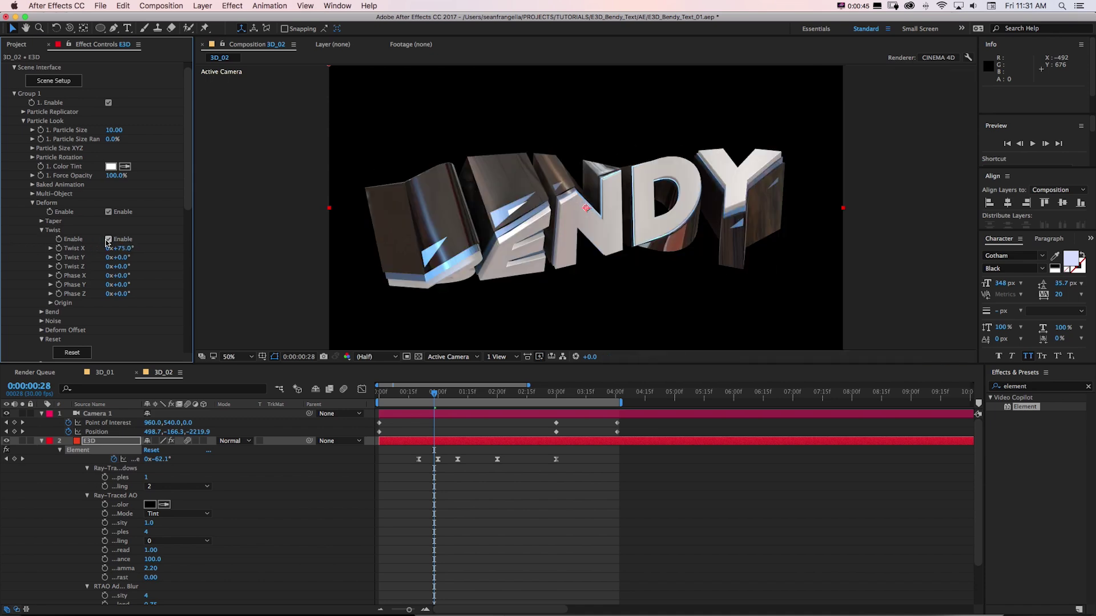
pyautogui.click(109, 240)
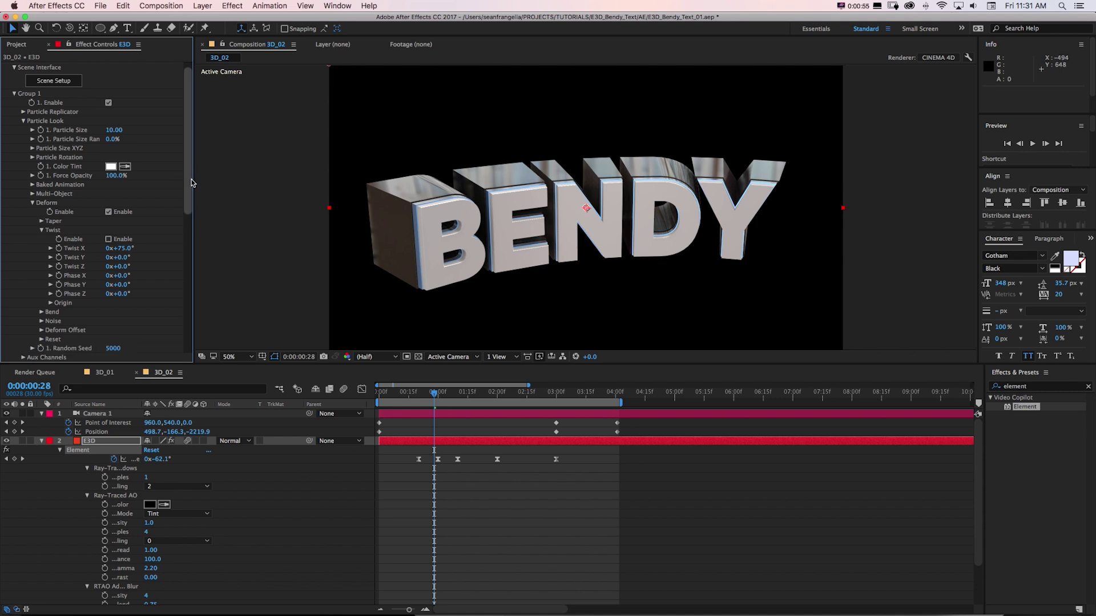
# In Scene Setup, try Vegas_City 2K environment maps including Hotel_Hallway_2K and Hotel_Room_2K, and accept the scene.
pyautogui.moveTo(188, 182)
pyautogui.mouseDown()
pyautogui.moveTo(190, 220)
pyautogui.moveTo(192, 180)
pyautogui.mouseUp()
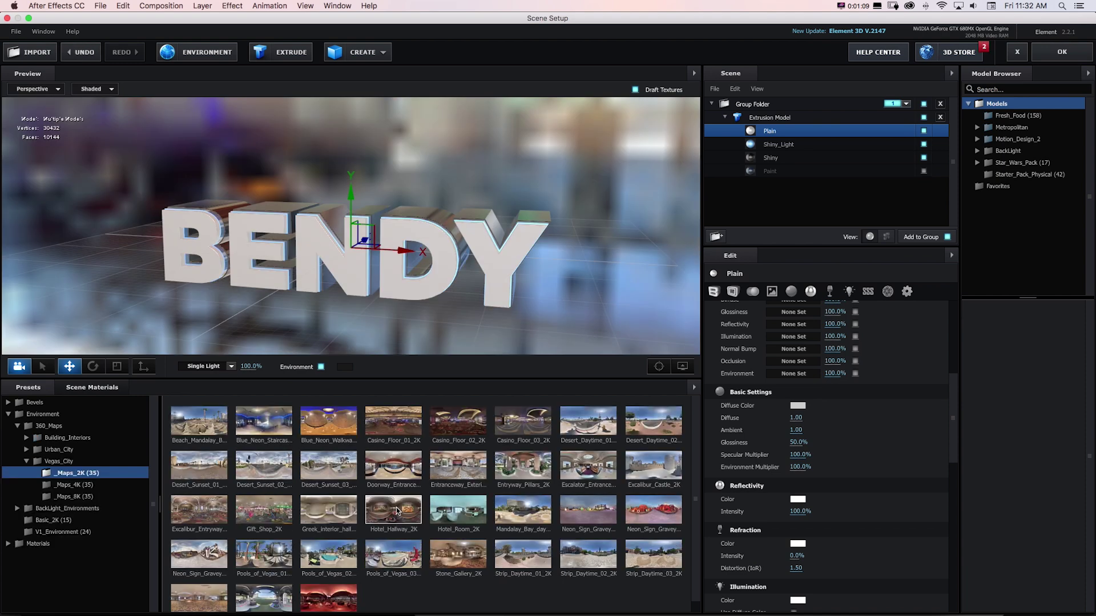
pyautogui.click(396, 508)
pyautogui.click(450, 504)
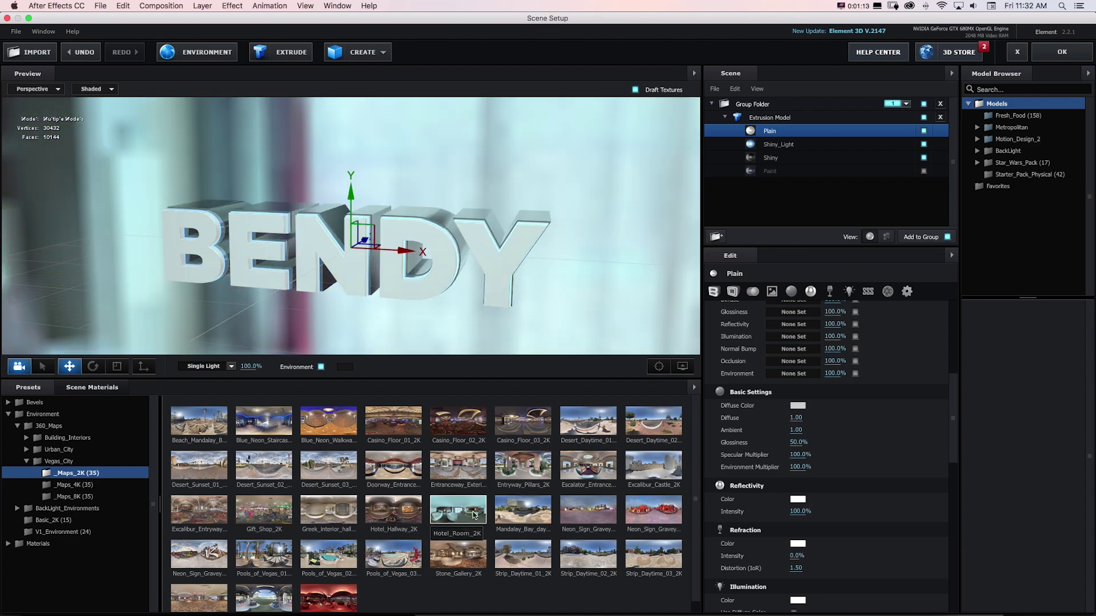
pyautogui.click(1061, 52)
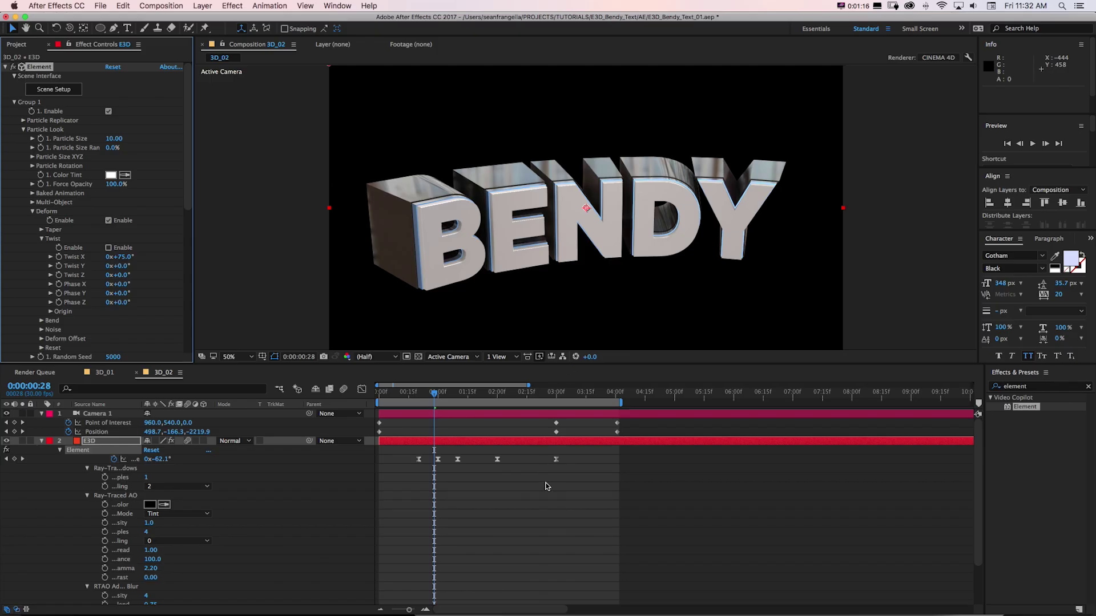
# Preview the animation with the changed environment reflections and move to 0:00:02:25.
pyautogui.press('space')
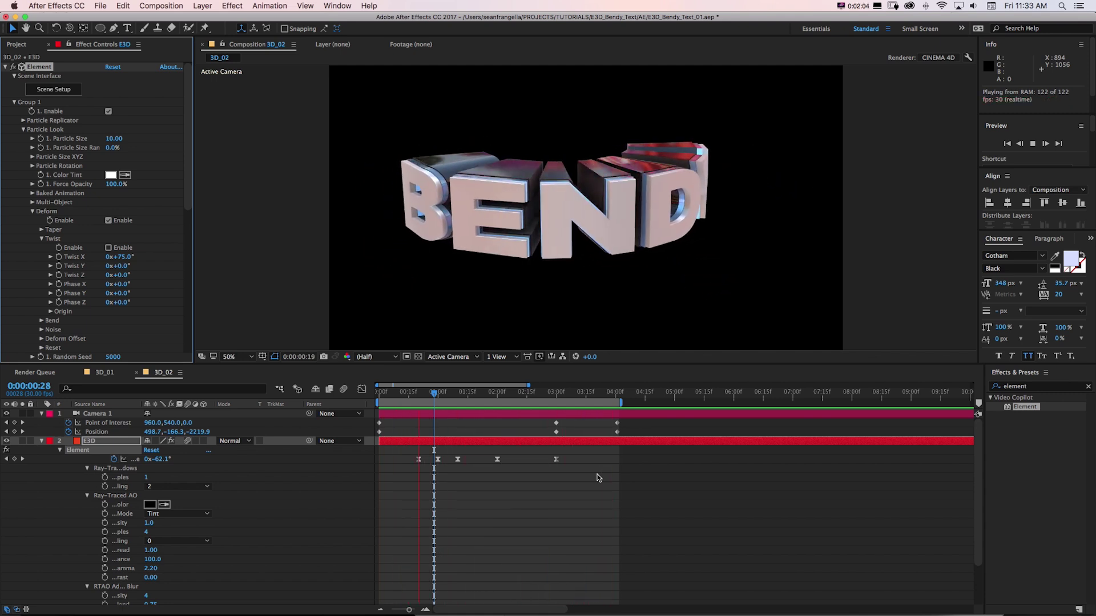
pyautogui.press('space')
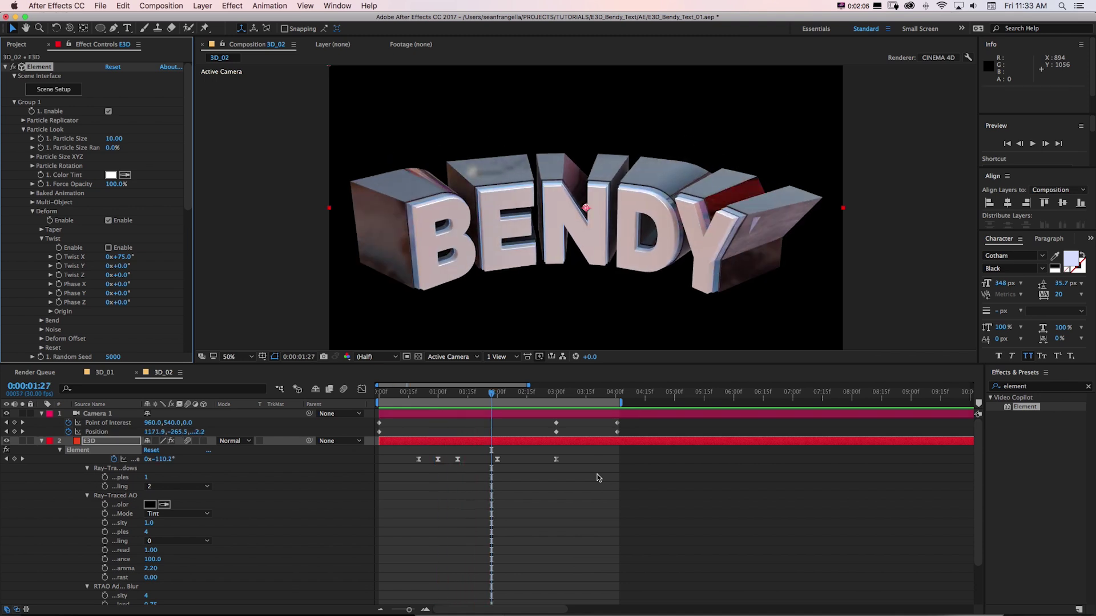
pyautogui.moveTo(491, 393); pyautogui.dragTo(550, 393)
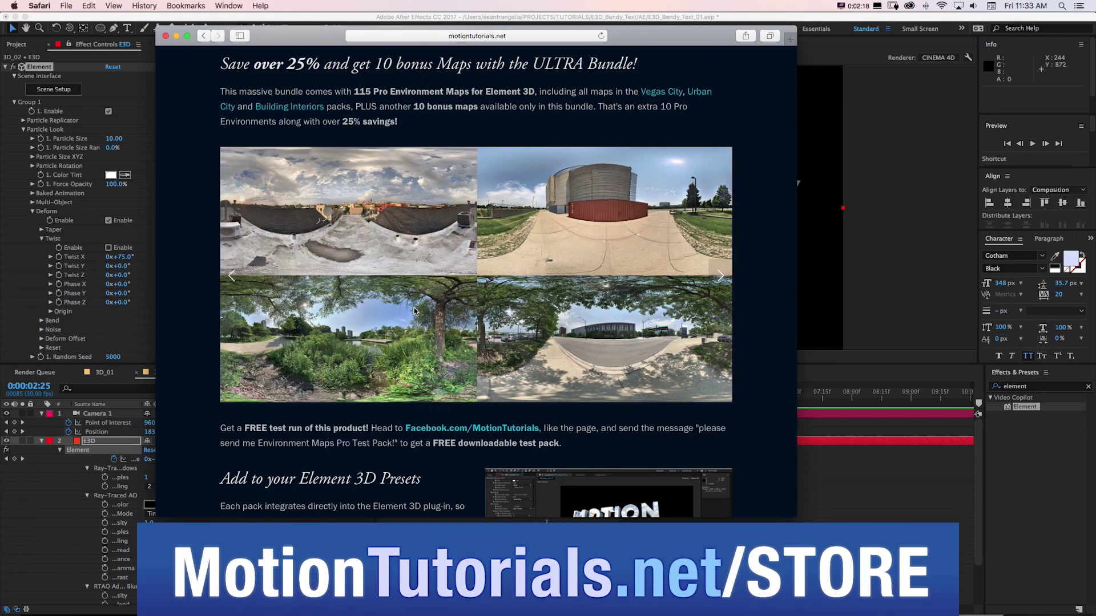
# Switch to Safari, open the Element 3D category of the motiontutorials.net tutorials and browse through its listings.
pyautogui.scroll(5, 476, 274)
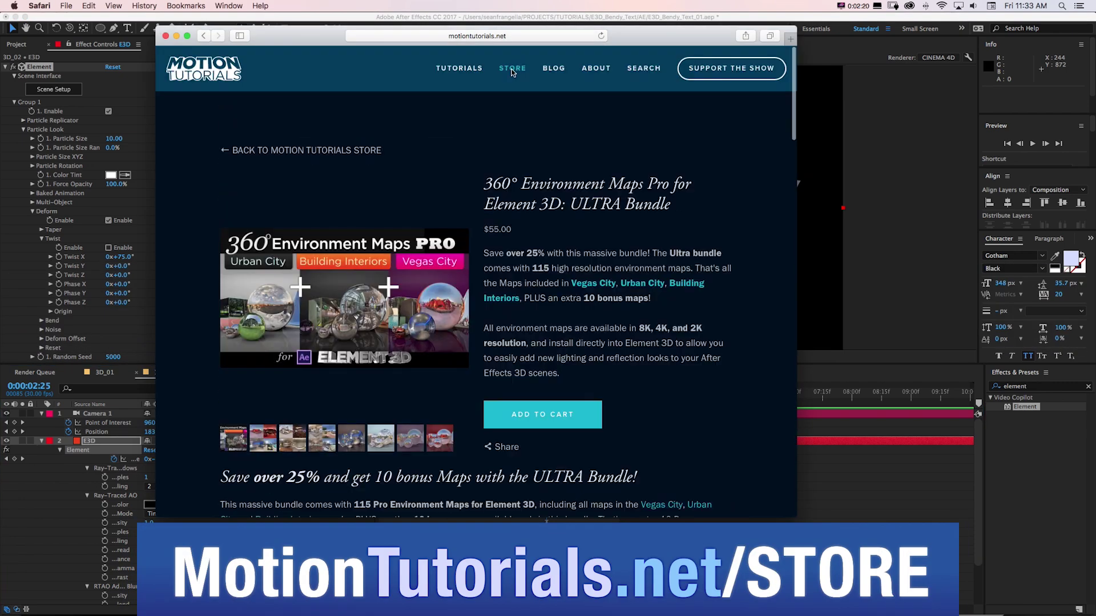
pyautogui.click(466, 73)
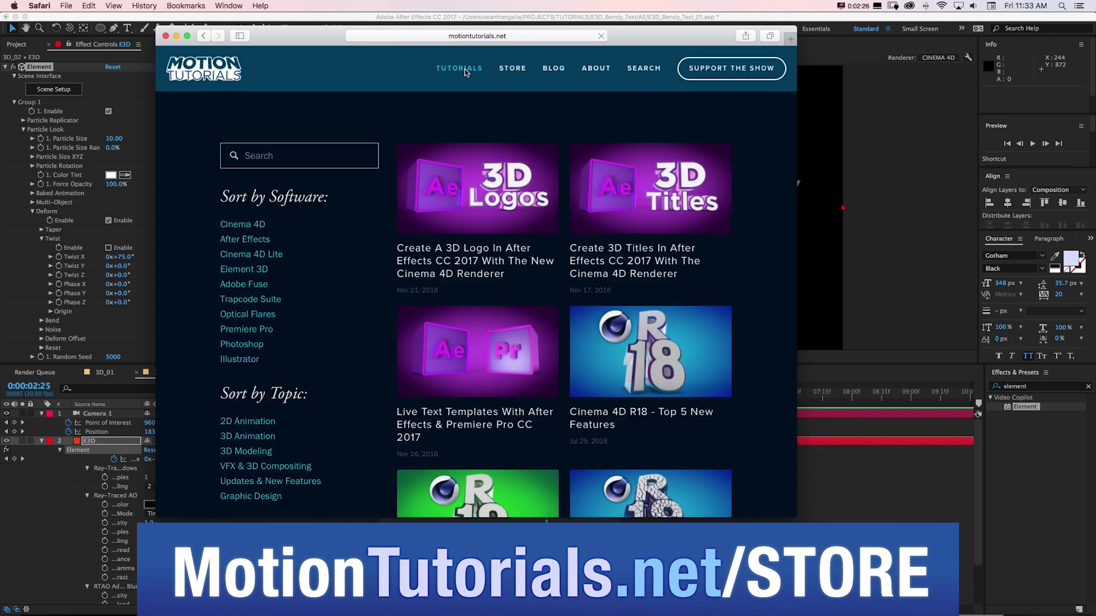
pyautogui.click(247, 270)
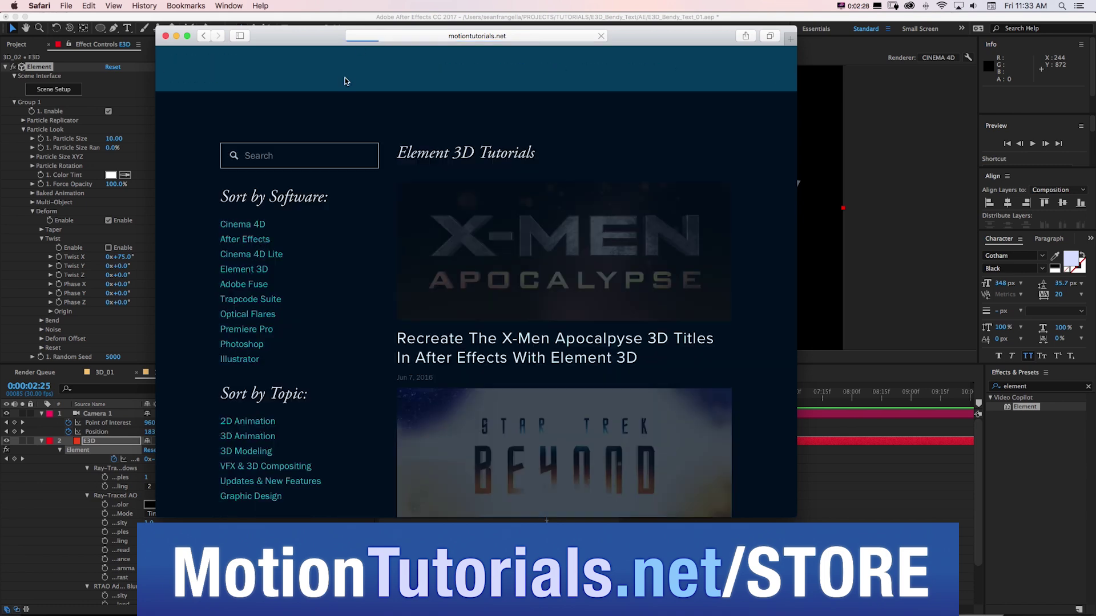
pyautogui.scroll(-3, 345, 89)
pyautogui.scroll(-15, 348, 90)
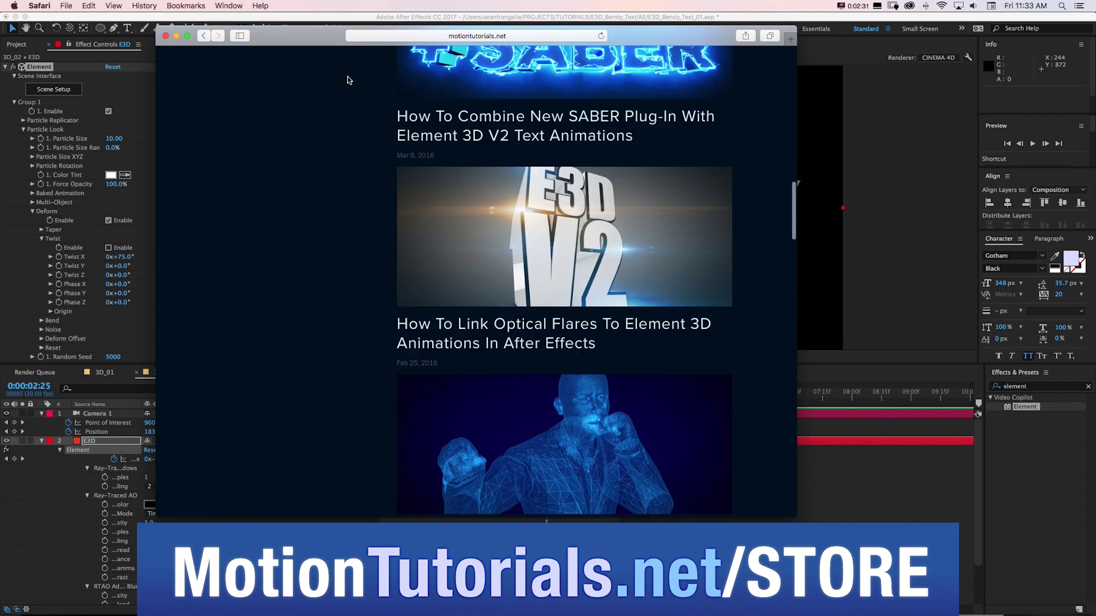
pyautogui.scroll(-10, 346, 80)
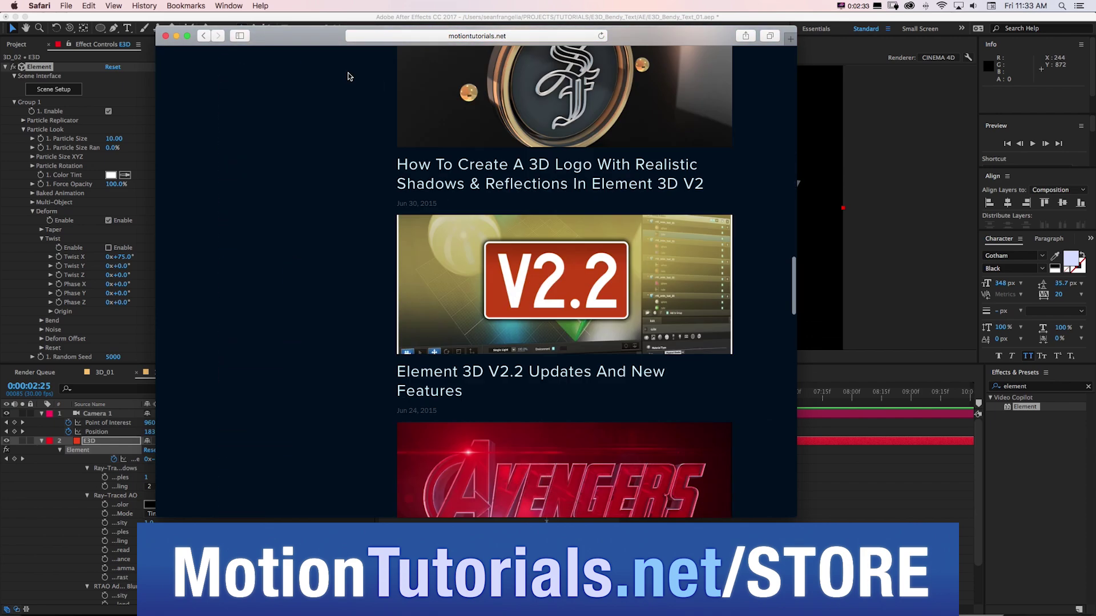
pyautogui.scroll(1, 351, 92)
pyautogui.scroll(-3, 348, 97)
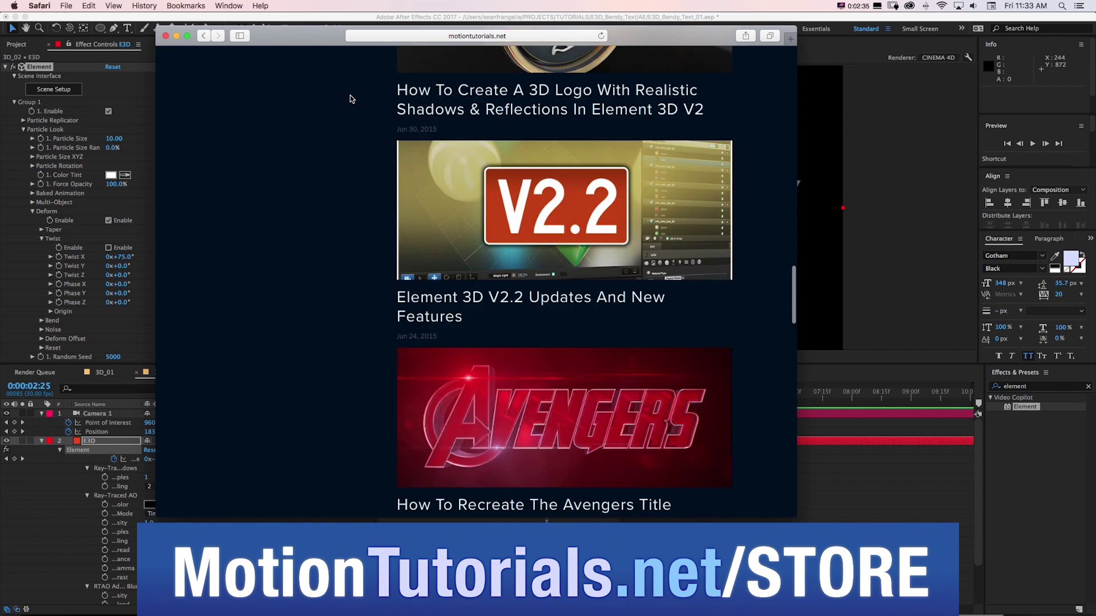
# Return to the start of the Element 3D Tutorials page and look over its software, topic and level sorting categories.
pyautogui.scroll(15, 342, 105)
pyautogui.scroll(5, 318, 171)
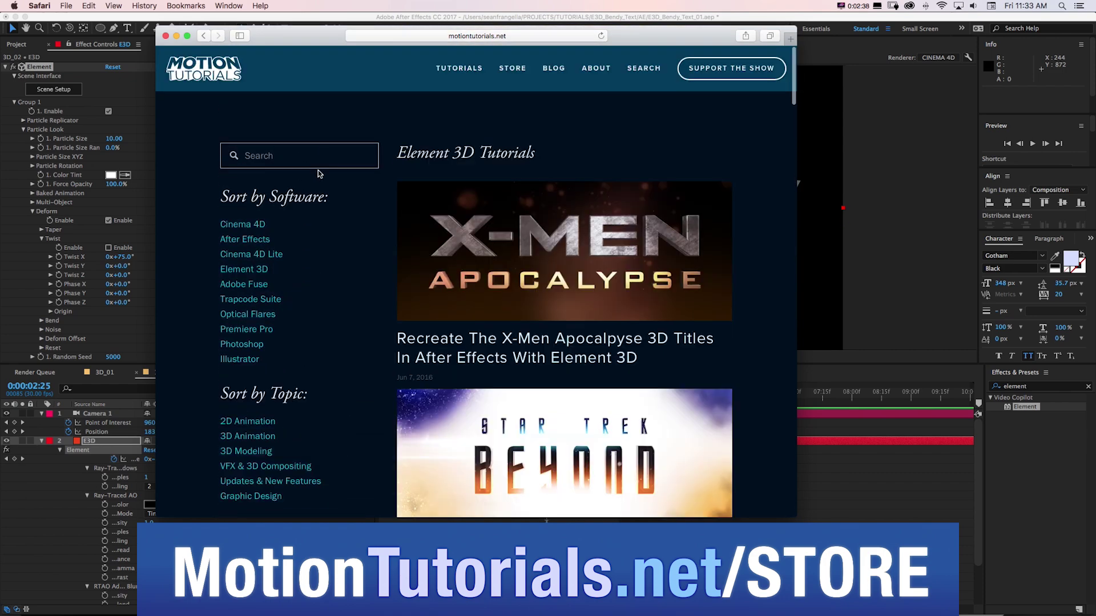
pyautogui.scroll(-3, 342, 256)
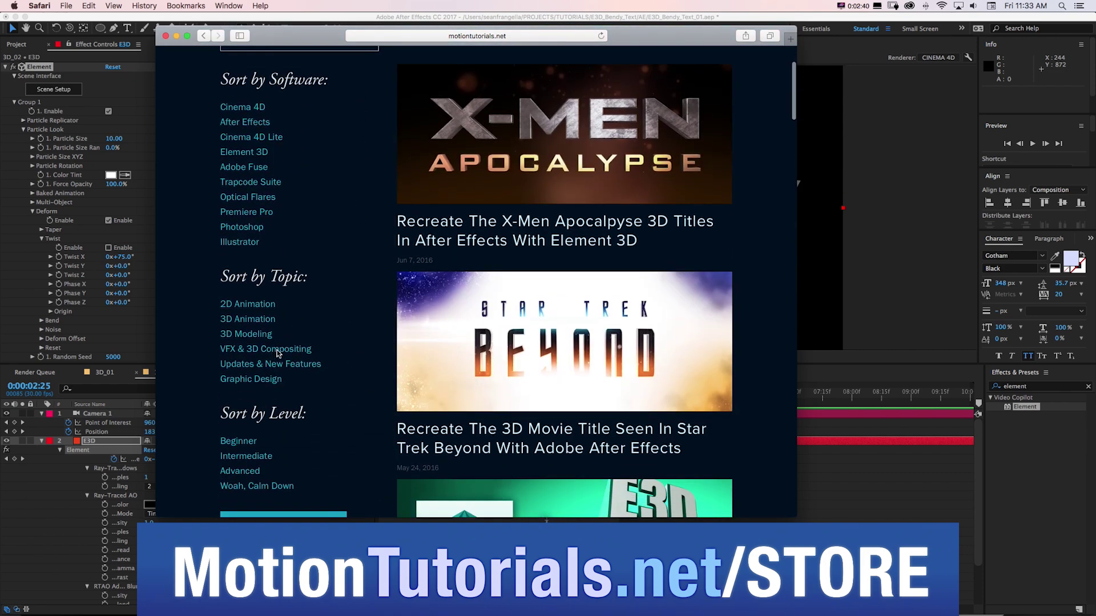
pyautogui.scroll(3, 310, 333)
# Switch back to After Effects and preview the BENDY text animation in 3D_02 several times, stopping at 0:00:03:16.
pyautogui.click(879, 338)
pyautogui.press('space')
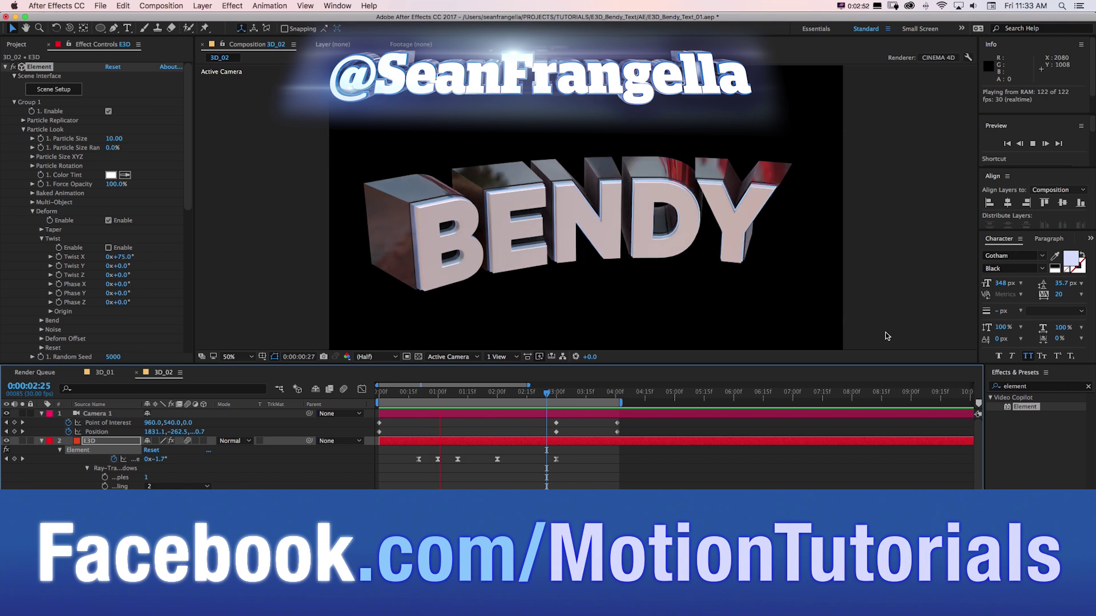
pyautogui.press('space')
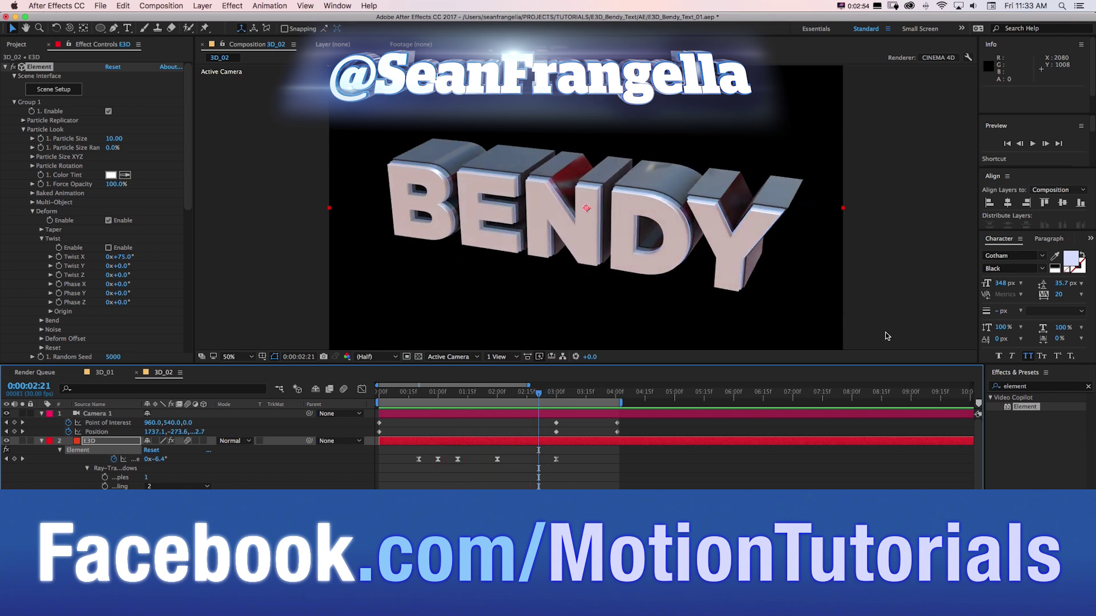
pyautogui.press('space')
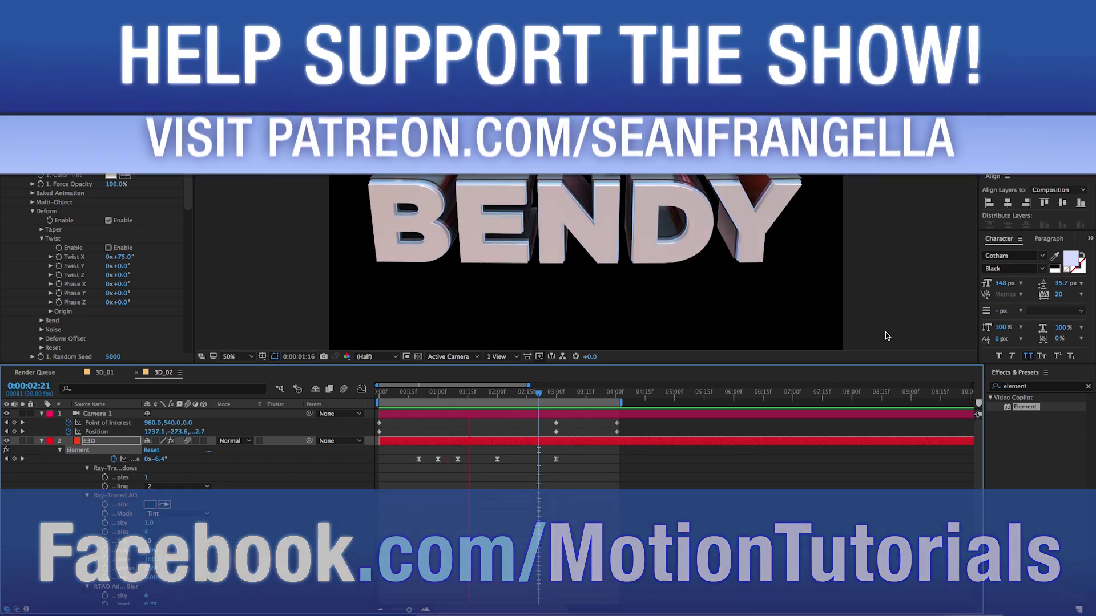
pyautogui.press('space')
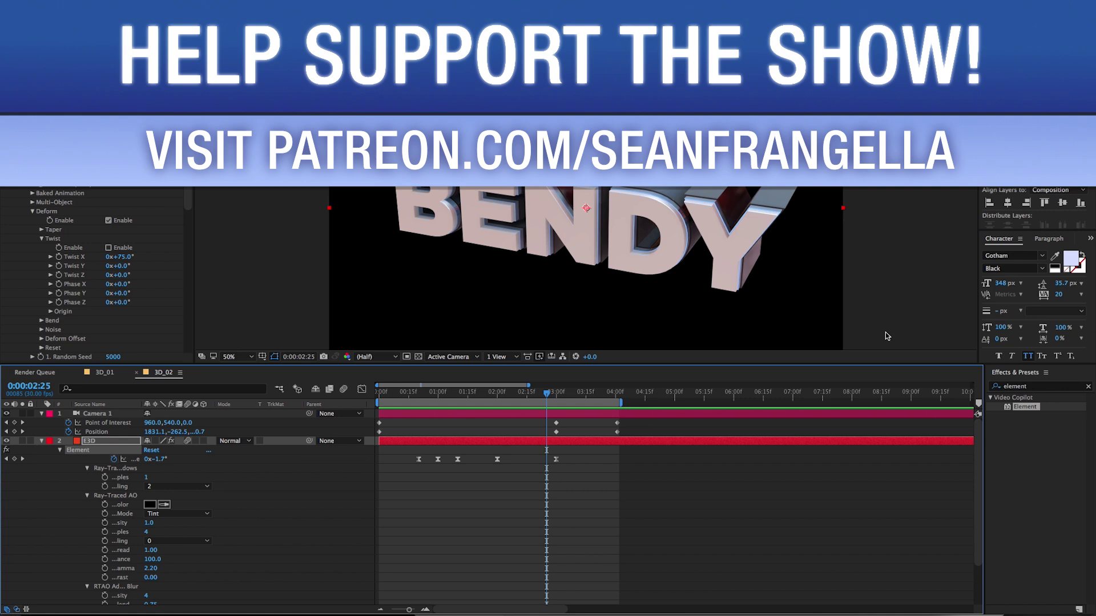
pyautogui.press('pagedown')
pyautogui.press('space')
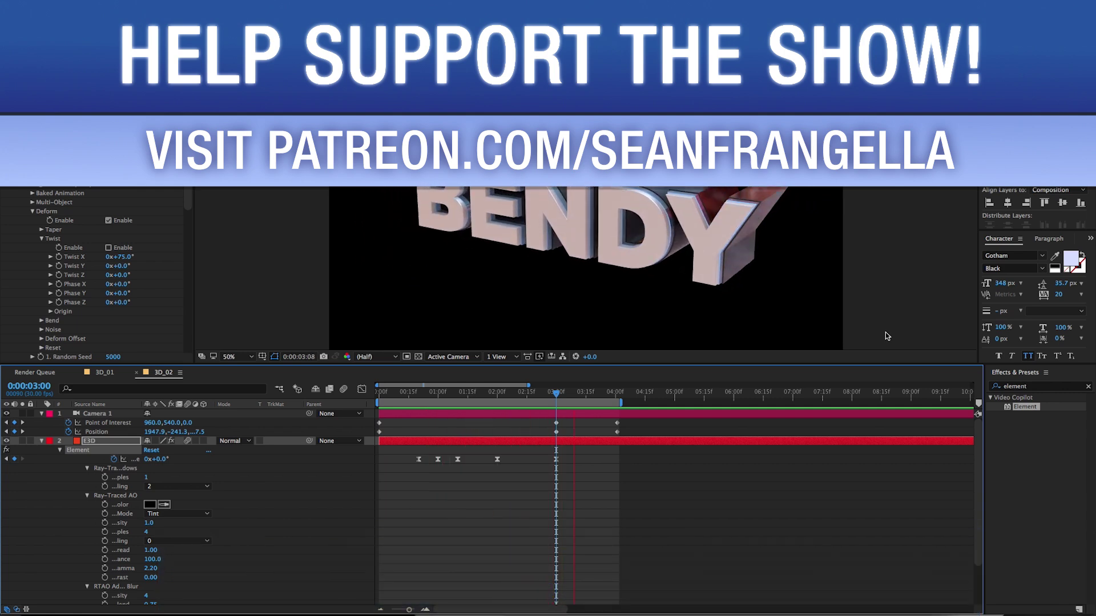
pyautogui.press('space')
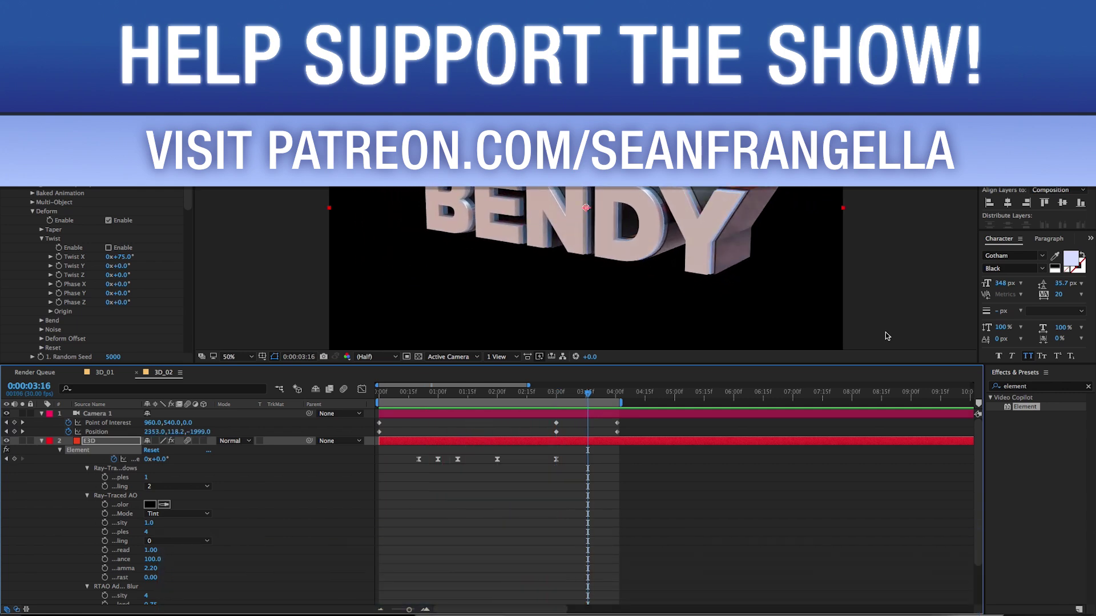